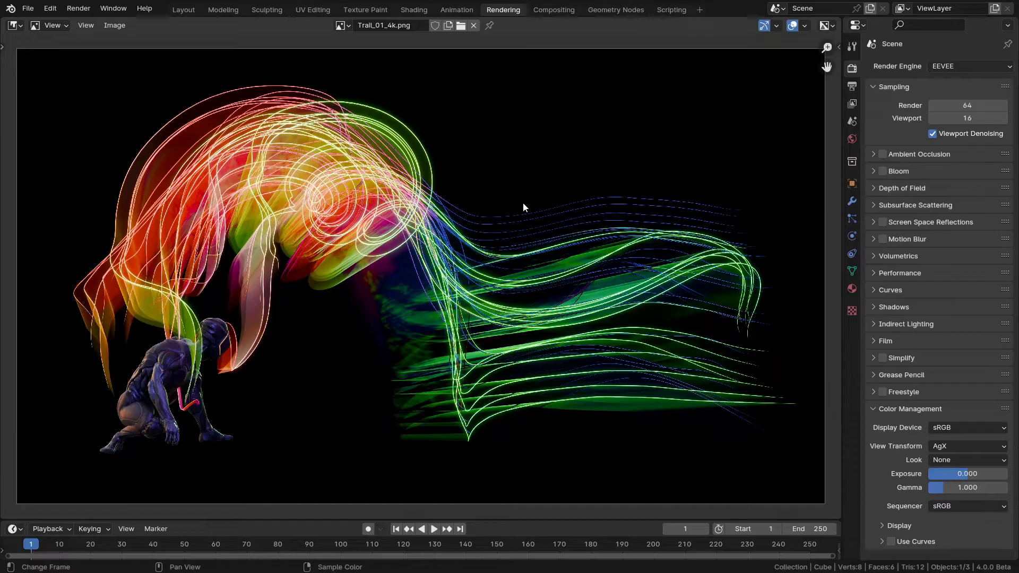
# Step: Switch to the Layout workspace and delete all default objects from the scene
pyautogui.click(183, 9)
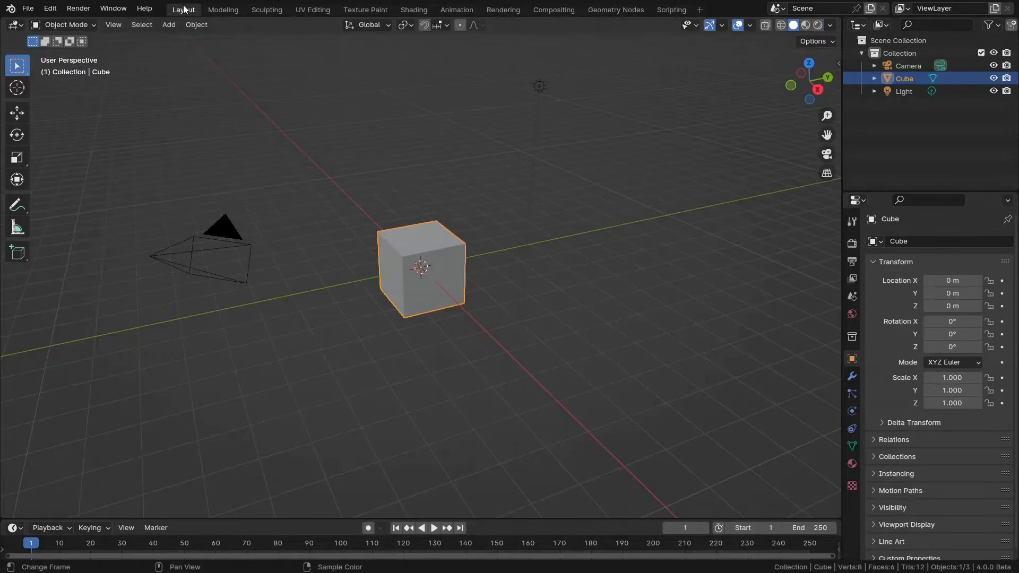
pyautogui.press('a')
pyautogui.press('Delete')
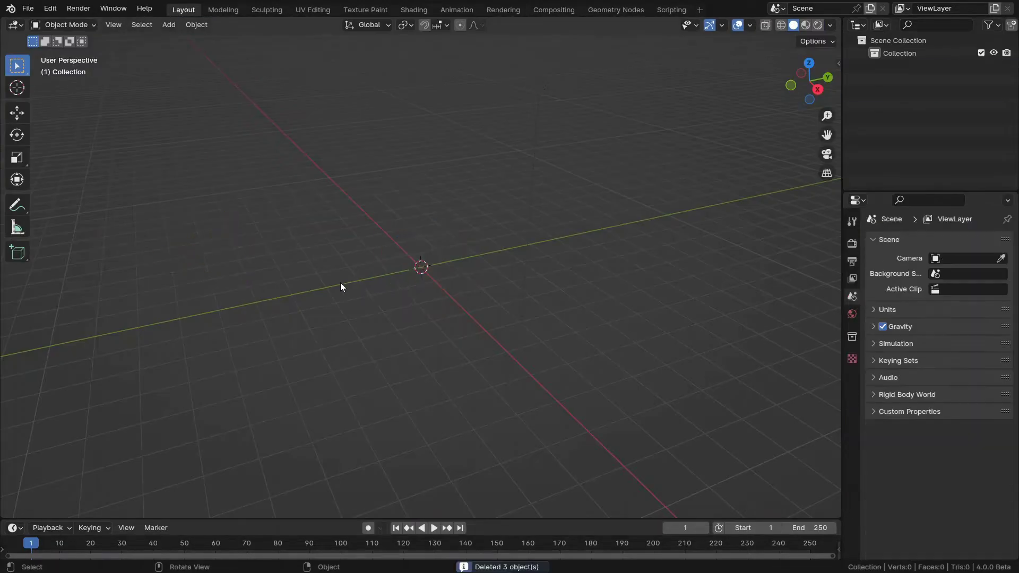
# Step: Add a cube mesh with a size of 1 m at the world origin
pyautogui.hotkey('shift', 'a')
pyautogui.moveTo(341, 286)
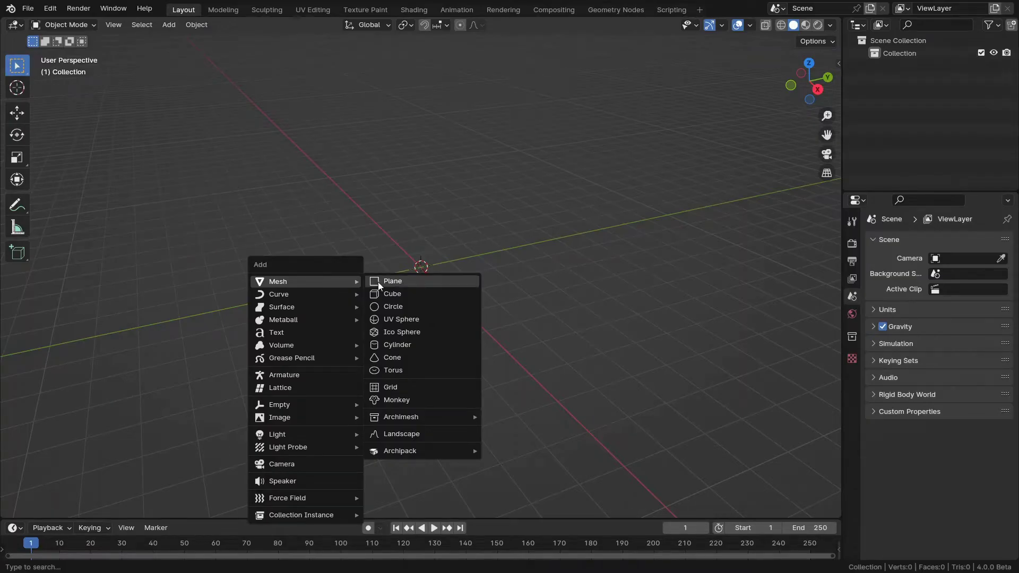
pyautogui.click(395, 295)
pyautogui.click(78, 508)
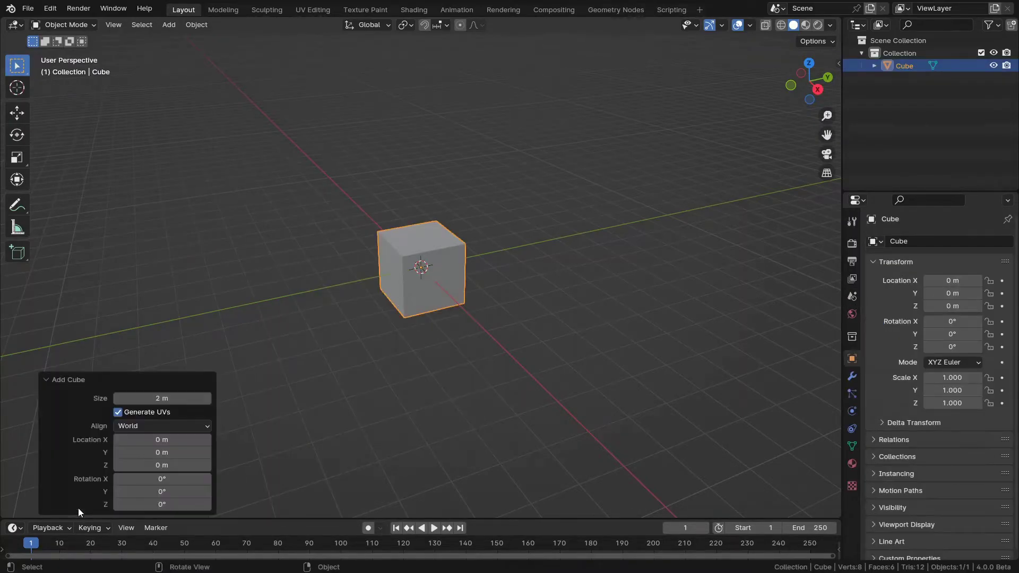
pyautogui.click(161, 397)
pyautogui.write('1')
pyautogui.press('Return')
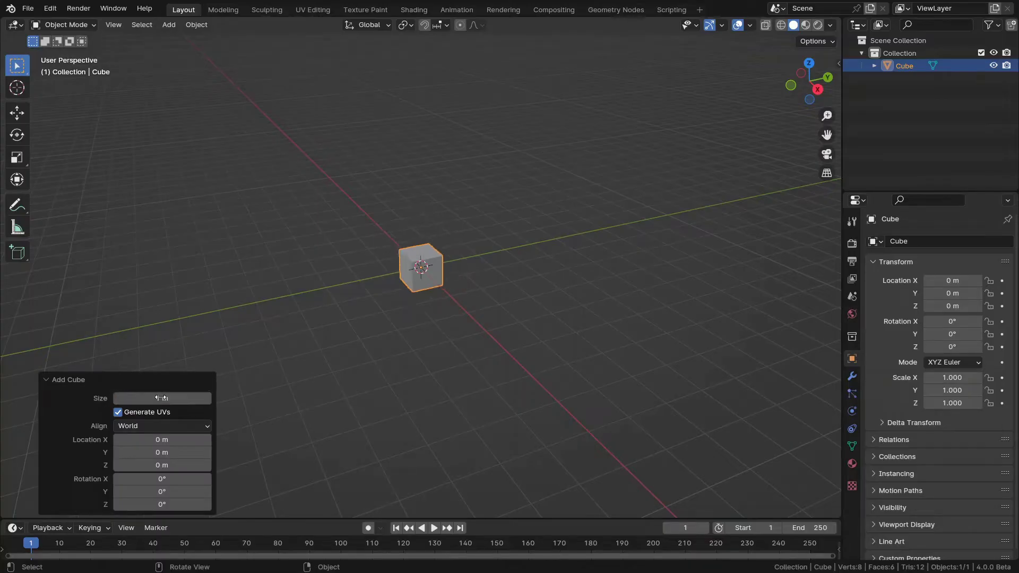
pyautogui.click(65, 378)
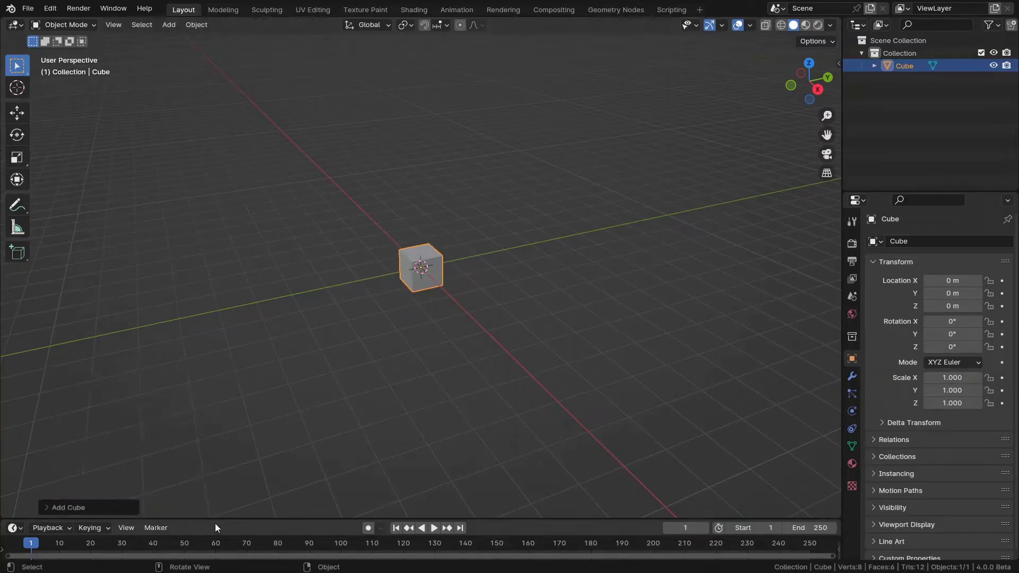
# Step: Enlarge the timeline area, turn it into a Geometry Node Editor and hide its sidebar
pyautogui.moveTo(214, 520); pyautogui.dragTo(239, 351)
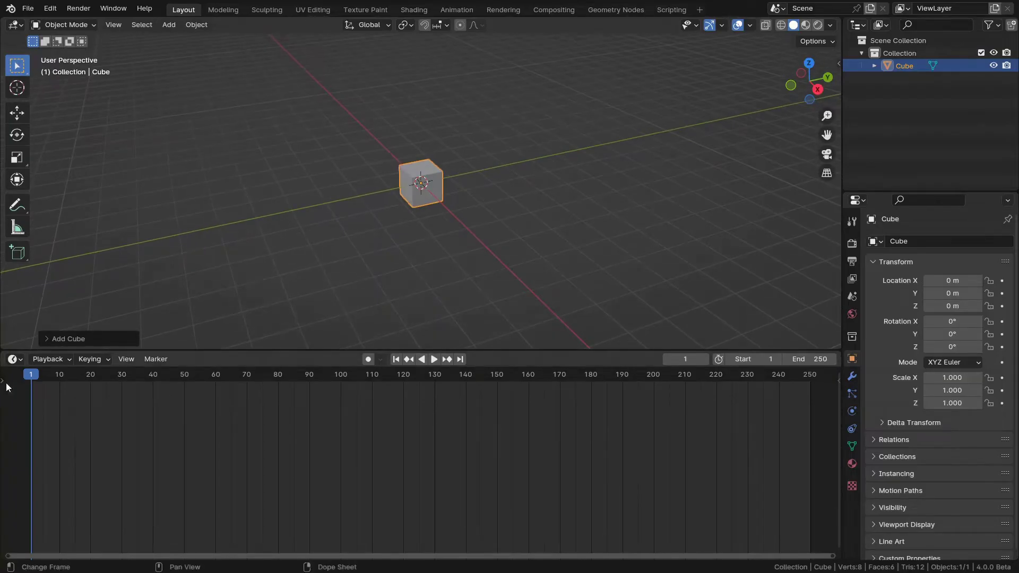
pyautogui.click(16, 361)
pyautogui.click(79, 462)
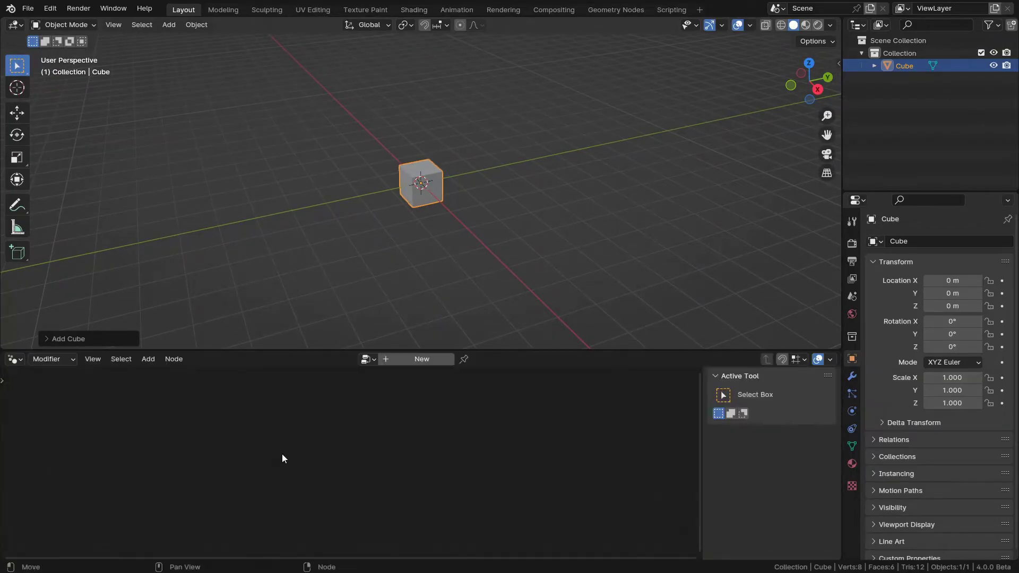
pyautogui.press('n')
# Step: Create a new geometry node tree on the cube and space the Group Input and Group Output nodes far apart
pyautogui.click(419, 358)
pyautogui.scroll(1, 403, 471)
pyautogui.moveTo(403, 472); pyautogui.dragTo(373, 411, button='middle')
pyautogui.scroll(3, 382, 409)
pyautogui.moveTo(501, 438); pyautogui.dragTo(665, 424)
pyautogui.moveTo(243, 440); pyautogui.dragTo(216, 448)
pyautogui.moveTo(452, 433); pyautogui.dragTo(415, 454, button='middle')
pyautogui.moveTo(590, 448); pyautogui.dragTo(621, 465)
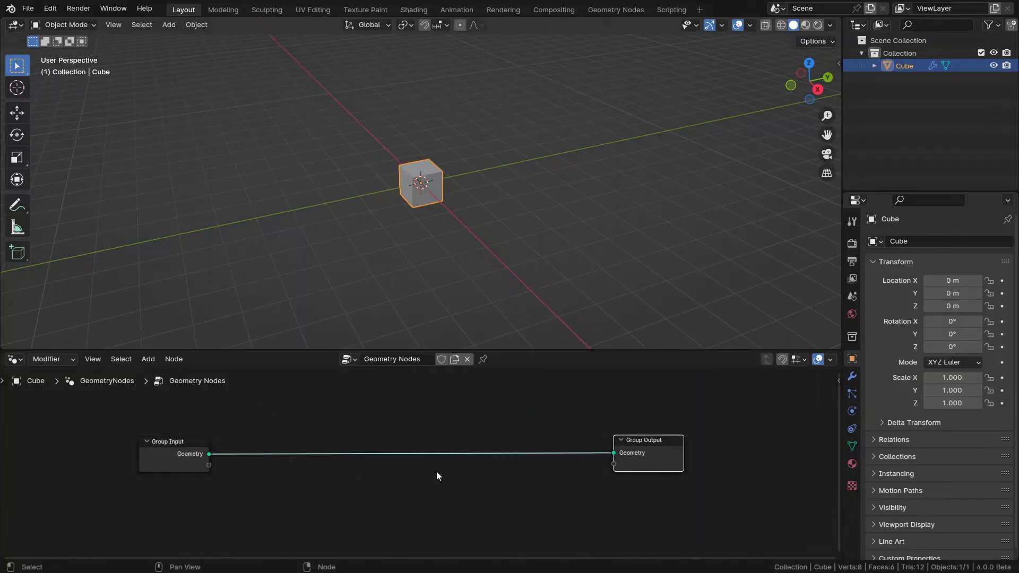
# Step: Insert a Transform Geometry node on the link just after Group Input
pyautogui.press('F3')
pyautogui.write('tra')
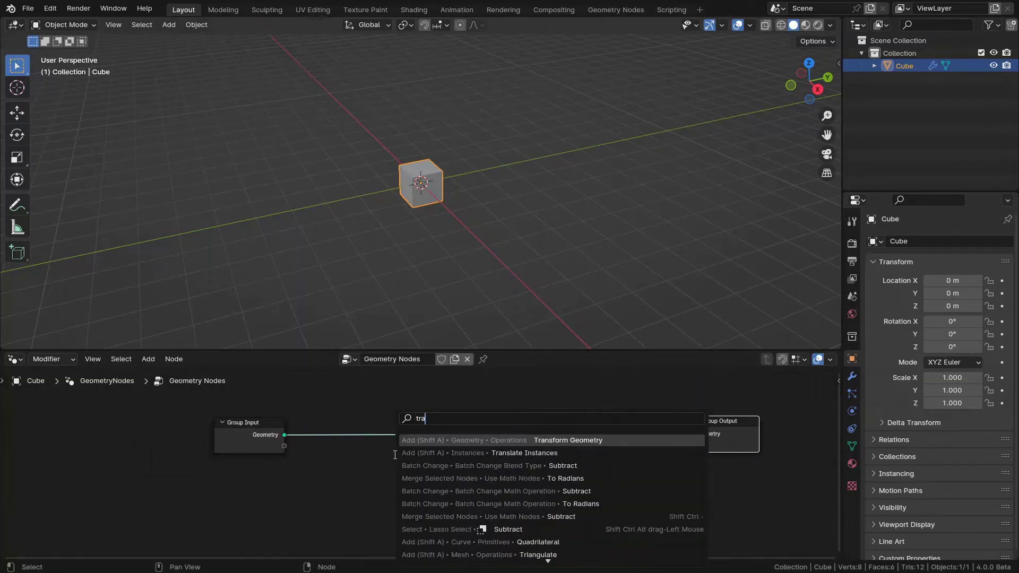
pyautogui.press('Return')
pyautogui.click(364, 472)
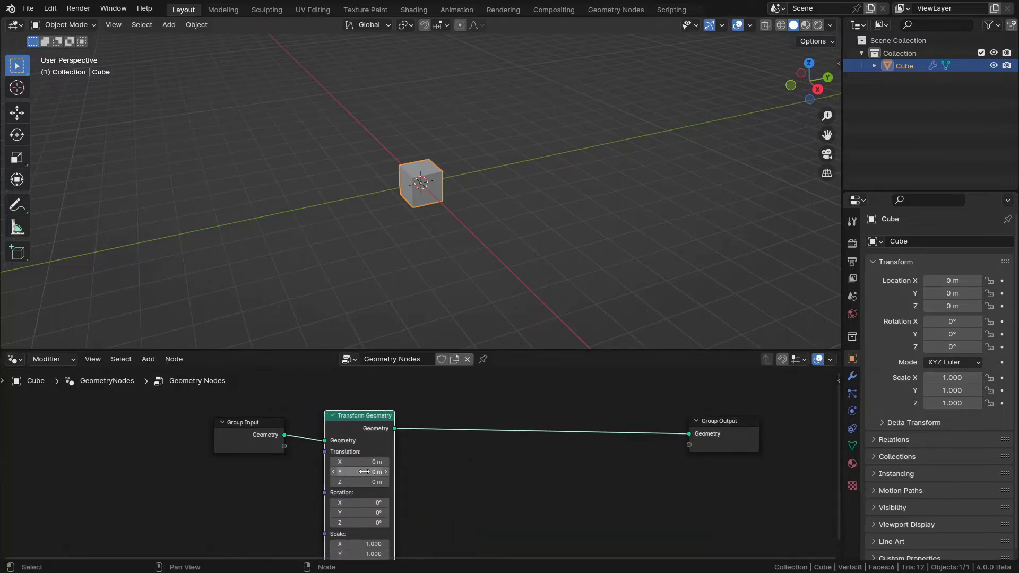
pyautogui.moveTo(363, 472); pyautogui.dragTo(351, 441, button='middle')
pyautogui.moveTo(433, 291); pyautogui.dragTo(393, 284, button='middle')
pyautogui.scroll(3, 394, 283)
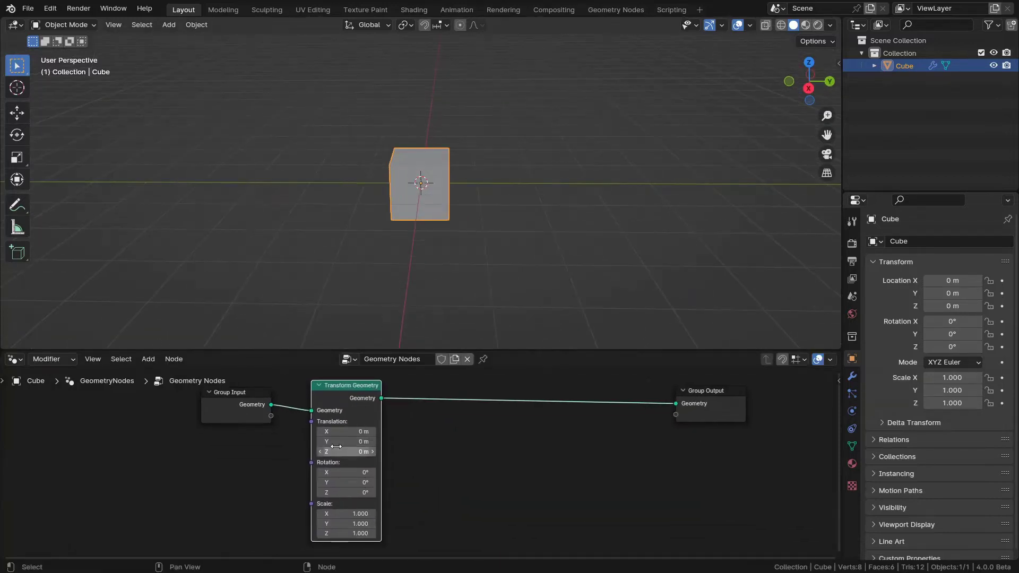
pyautogui.rightClick(353, 451)
pyautogui.moveTo(337, 450); pyautogui.dragTo(398, 441)
pyautogui.rightClick(398, 440)
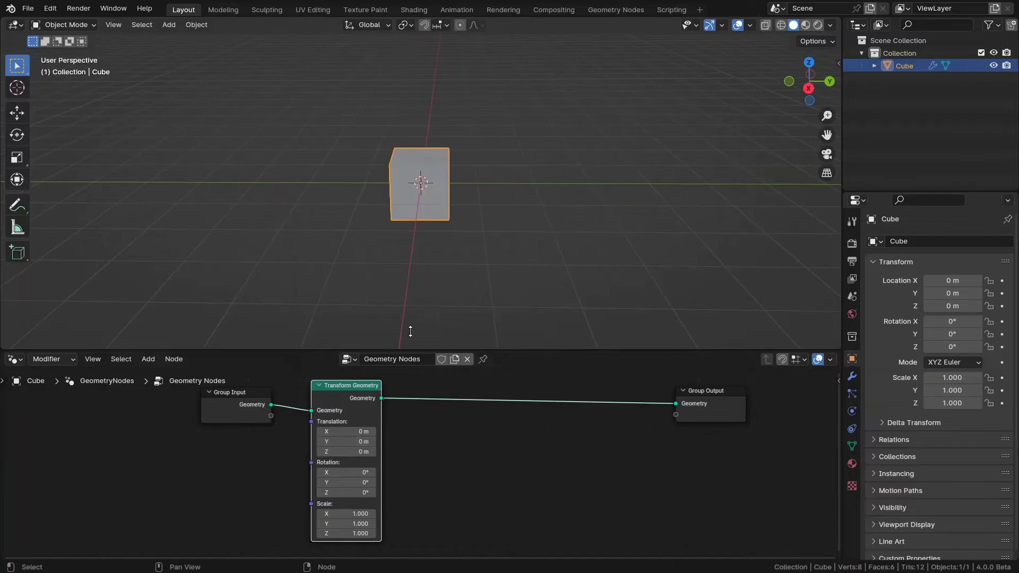
# Step: Drive the Transform Geometry node's Y translation with the expression #frame/7
pyautogui.moveTo(452, 263); pyautogui.dragTo(467, 244, button='middle')
pyautogui.scroll(2, 344, 446)
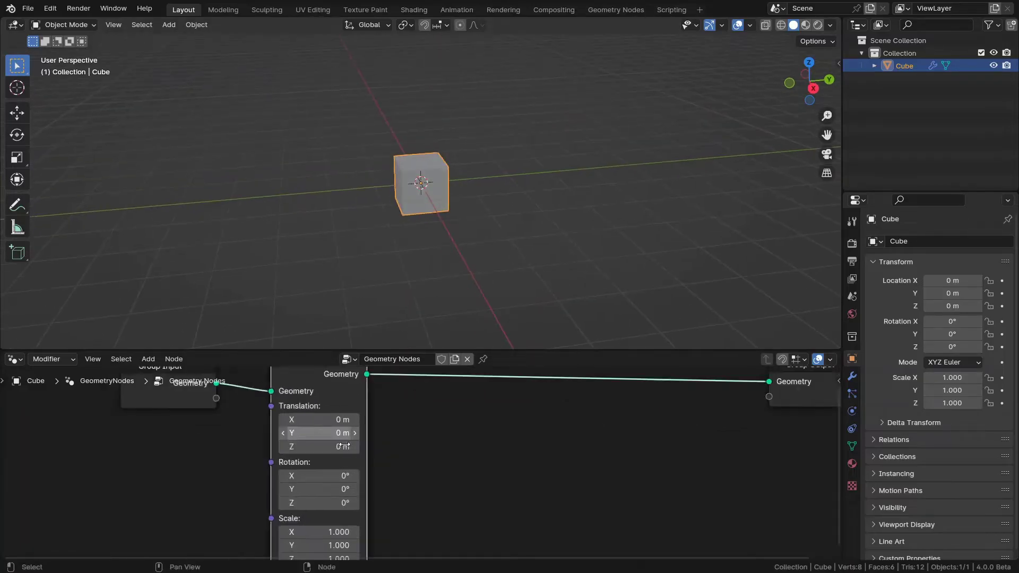
pyautogui.scroll(1, 344, 446)
pyautogui.click(322, 432)
pyautogui.write('#frame/7')
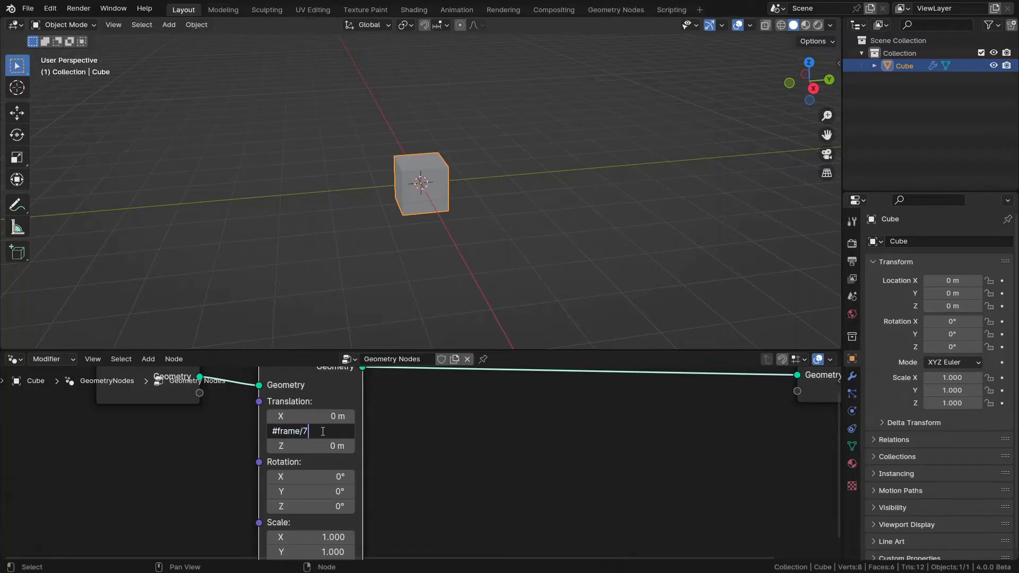
pyautogui.press('Return')
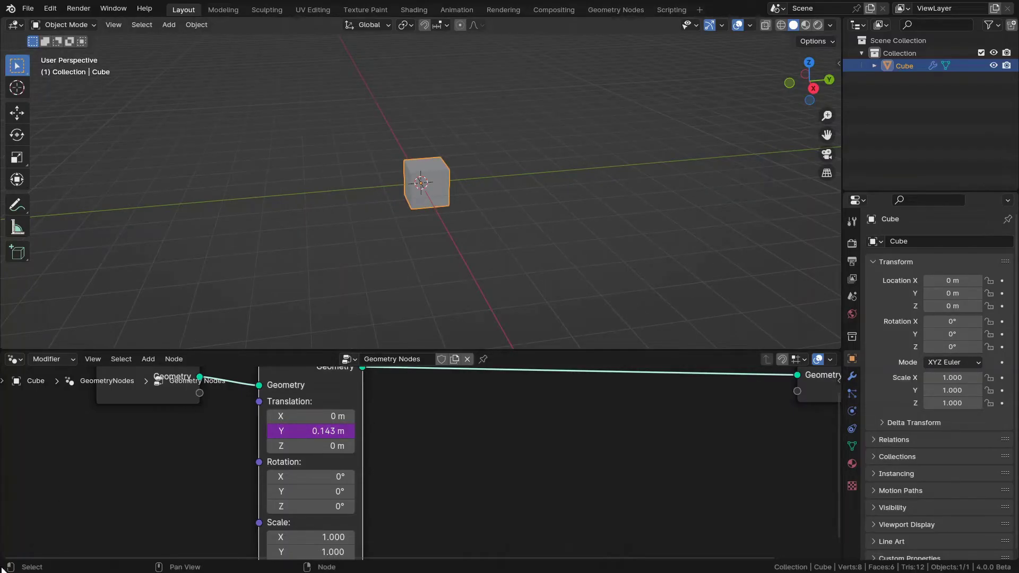
# Step: Split off a Timeline strip below the node editor and enlarge the node editor upward
pyautogui.moveTo(2, 562); pyautogui.dragTo(12, 524)
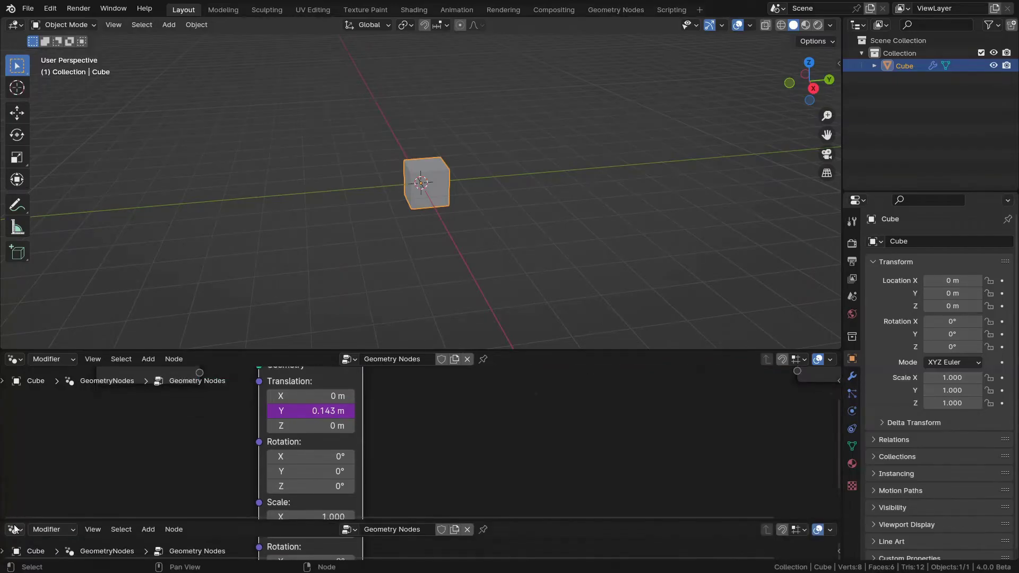
pyautogui.click(14, 530)
pyautogui.click(184, 417)
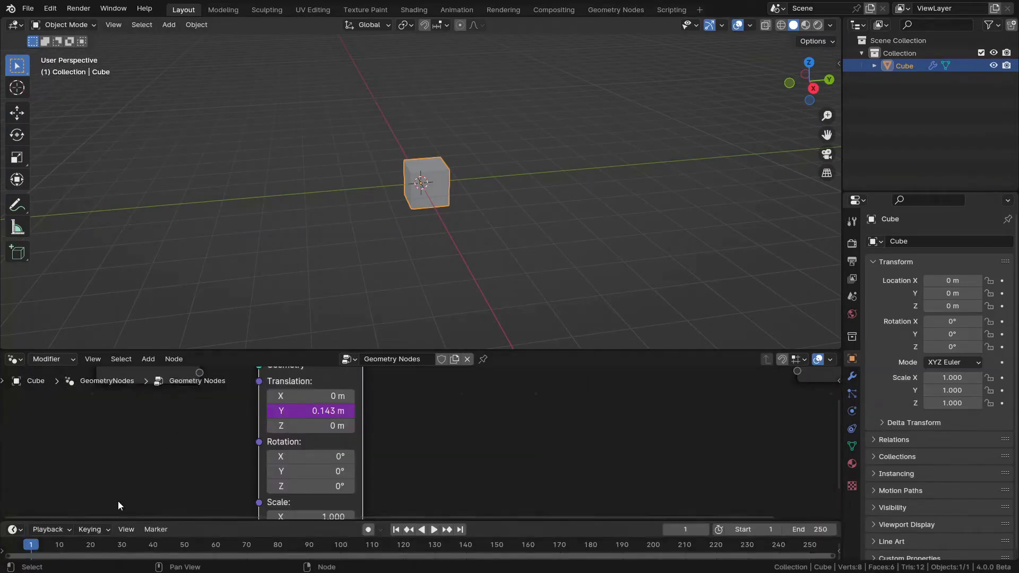
pyautogui.moveTo(543, 350); pyautogui.dragTo(522, 292)
pyautogui.moveTo(475, 347); pyautogui.dragTo(411, 374, button='middle')
pyautogui.scroll(-1, 387, 392)
# Step: Play the animation to check the cube's travel along Y and return to frame 1
pyautogui.press('space')
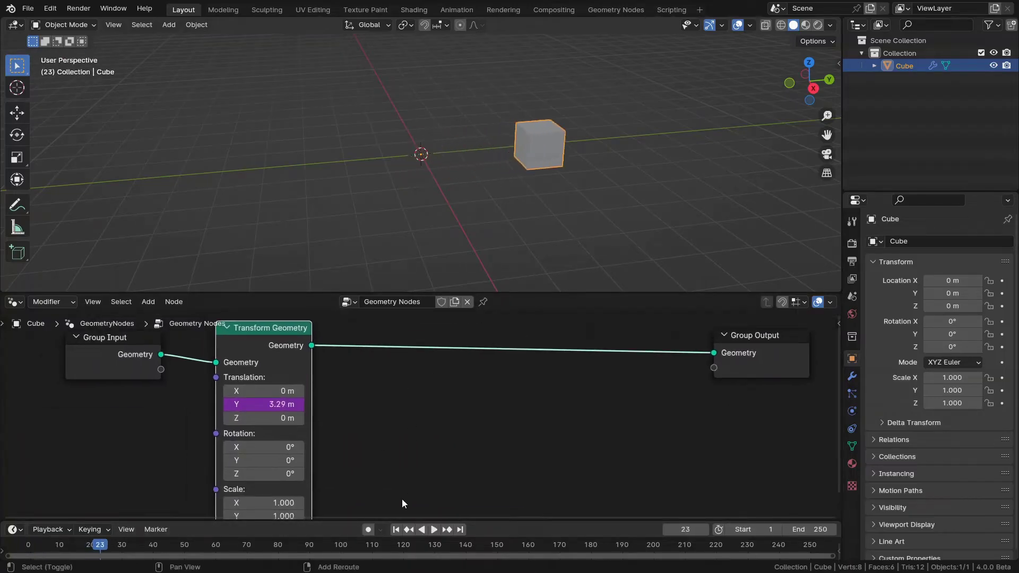
pyautogui.click(393, 530)
# Step: Drive the Transform Geometry node's Y rotation with the expression #frame/7
pyautogui.moveTo(337, 457); pyautogui.dragTo(347, 425, button='middle')
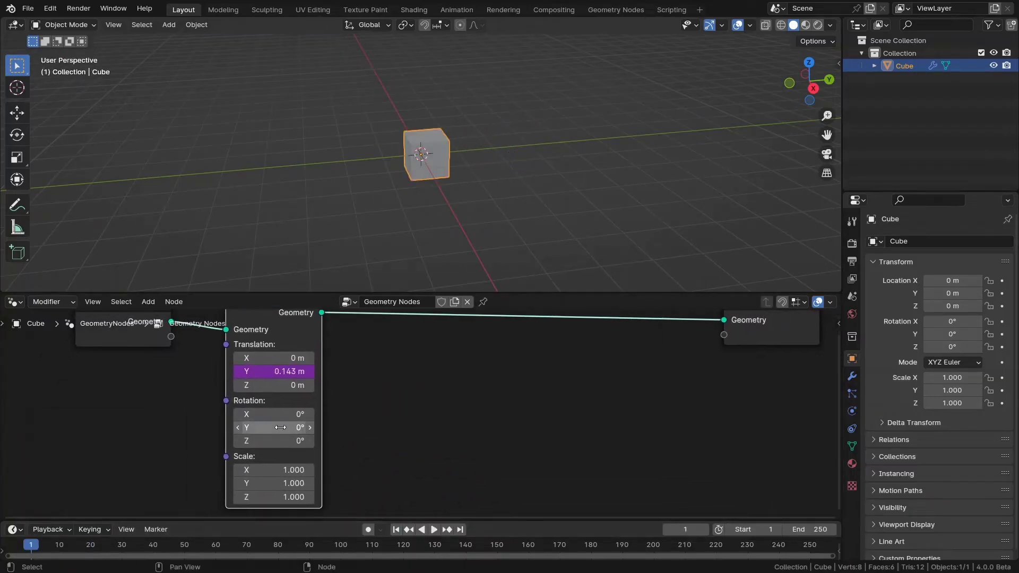
pyautogui.moveTo(267, 430); pyautogui.dragTo(308, 430)
pyautogui.rightClick(267, 429)
pyautogui.doubleClick(266, 429)
pyautogui.write('#')
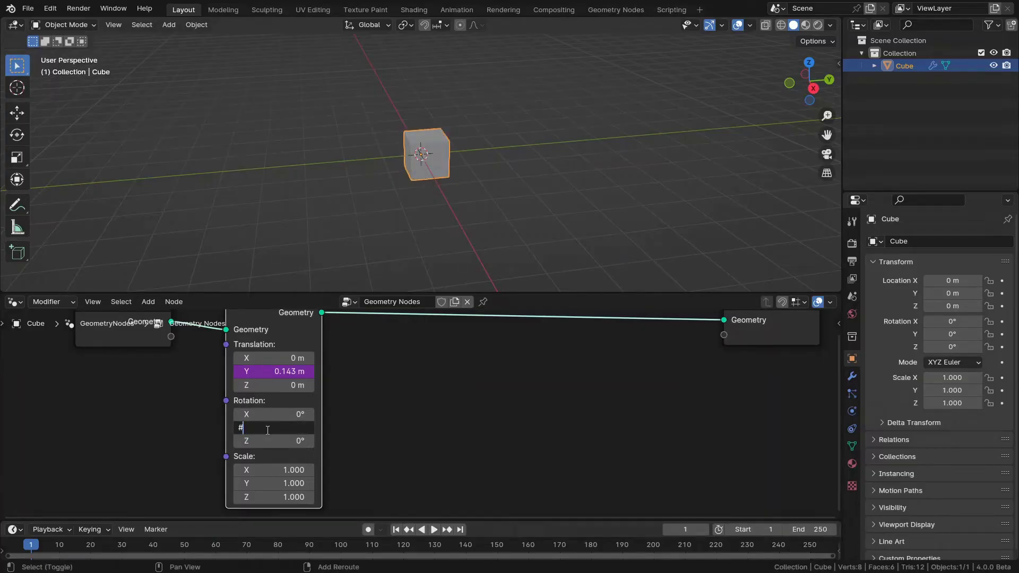
pyautogui.write('frame/7')
pyautogui.press('Return')
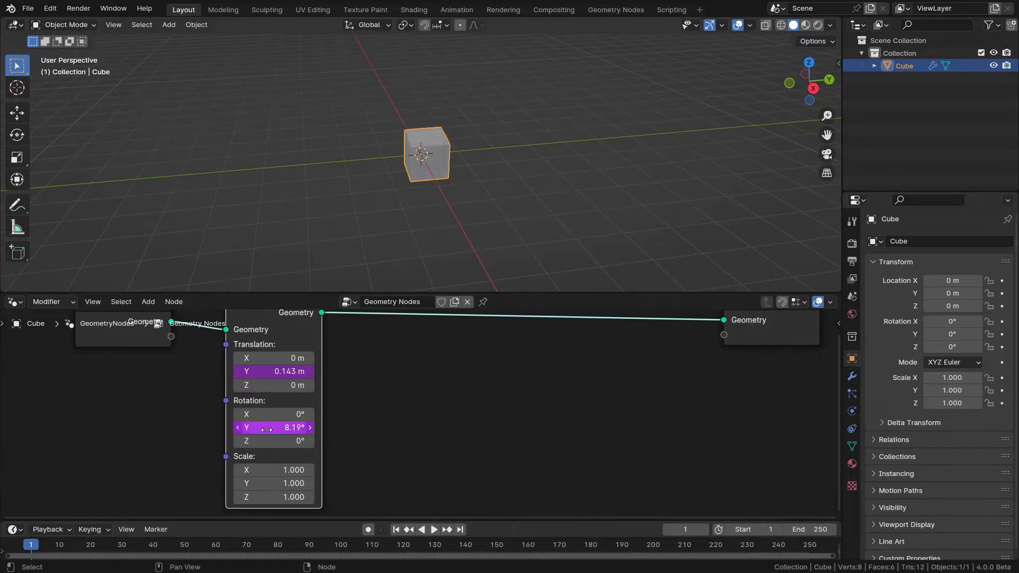
# Step: Play the animation to check the cube's combined travel and rotation, and return to frame 1
pyautogui.press('space')
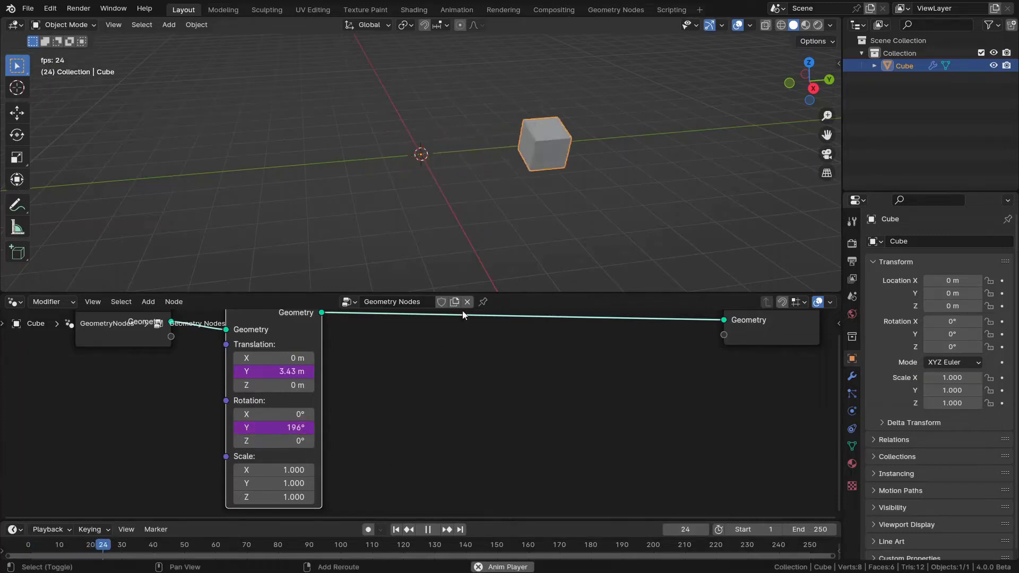
pyautogui.keyDown('shift'); pyautogui.moveTo(509, 194); pyautogui.dragTo(433, 209, button='middle'); pyautogui.keyUp('shift')
pyautogui.press('space')
pyautogui.moveTo(417, 373); pyautogui.dragTo(408, 408, button='middle')
pyautogui.click(394, 530)
# Step: Add a reroute on the link after the Transform Geometry node and position it close to that node
pyautogui.moveTo(379, 346); pyautogui.dragTo(341, 378, button='middle')
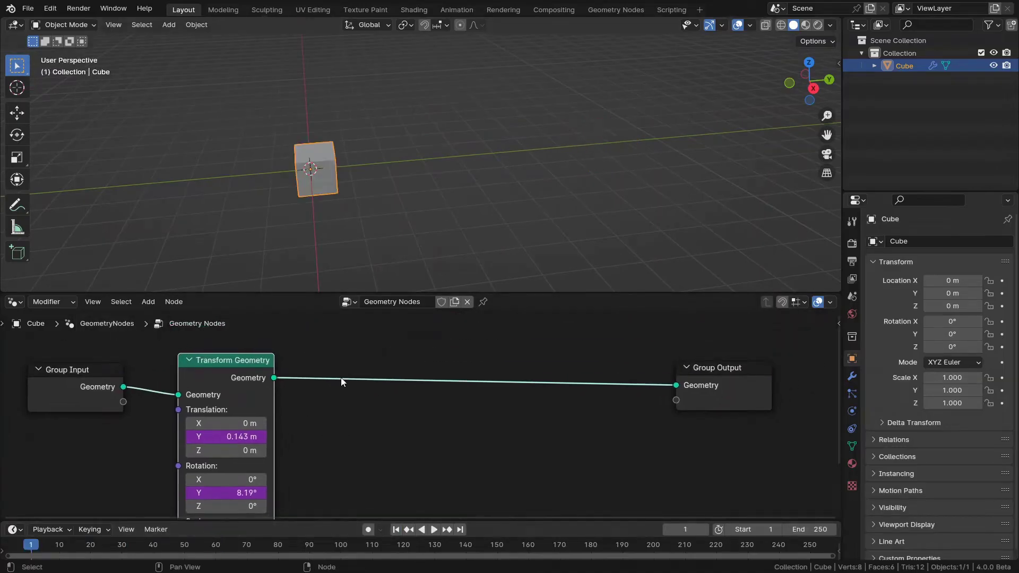
pyautogui.keyDown('shift'); pyautogui.moveTo(349, 363); pyautogui.dragTo(347, 412, button='right'); pyautogui.keyUp('shift')
pyautogui.press('g')
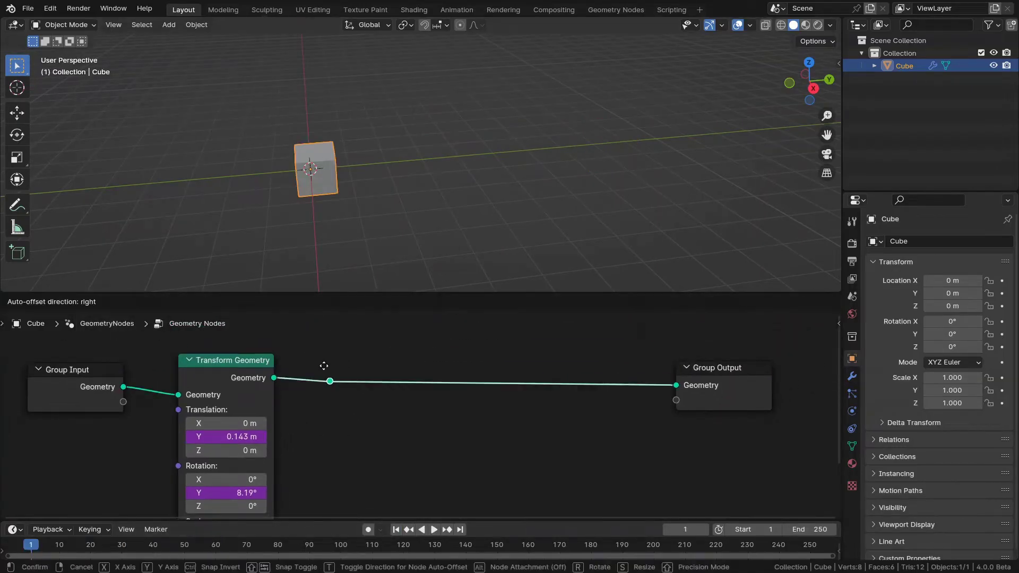
pyautogui.click(326, 367)
# Step: Move the Group Output node farther from the reroute to make room for more nodes
pyautogui.keyDown('ctrl'); pyautogui.hscroll(5, 425, 389); pyautogui.keyUp('ctrl')
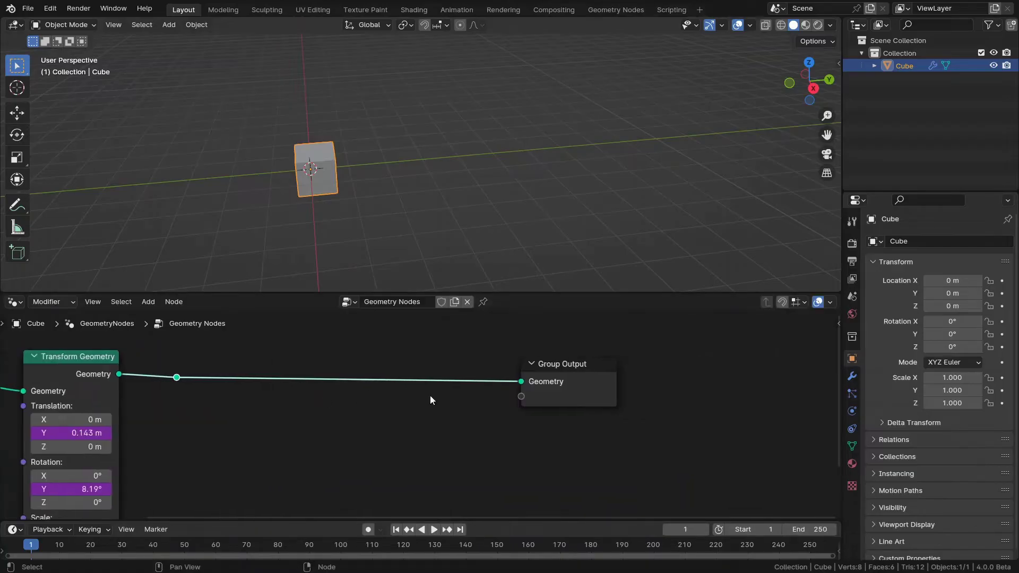
pyautogui.click(575, 397)
pyautogui.press('g')
pyautogui.click(806, 397)
pyautogui.keyDown('ctrl'); pyautogui.hscroll(-4, 451, 412); pyautogui.keyUp('ctrl')
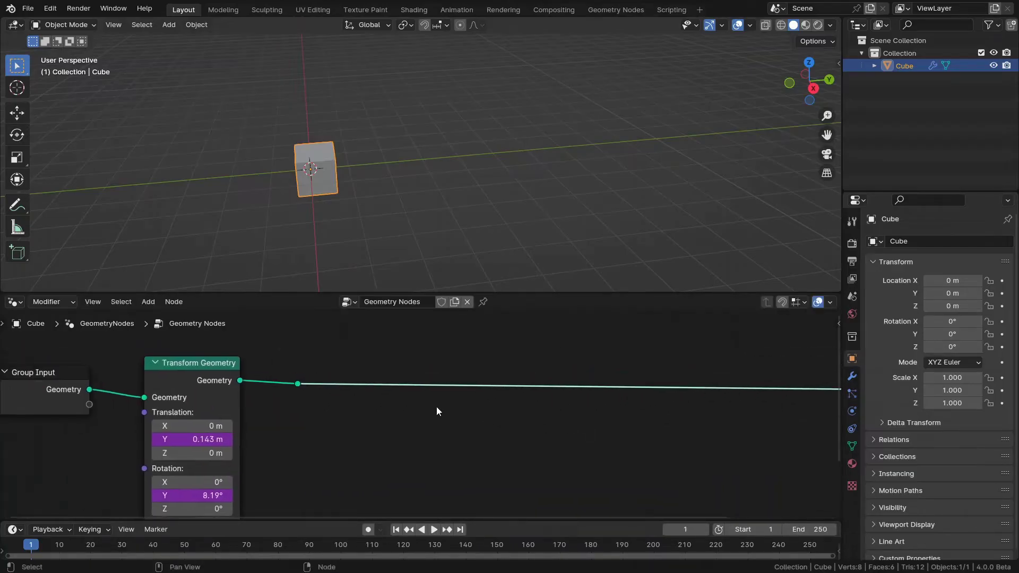
# Step: Add a Mesh to Points node fed from the reroute and connect its points to the Group Output
pyautogui.click(366, 214)
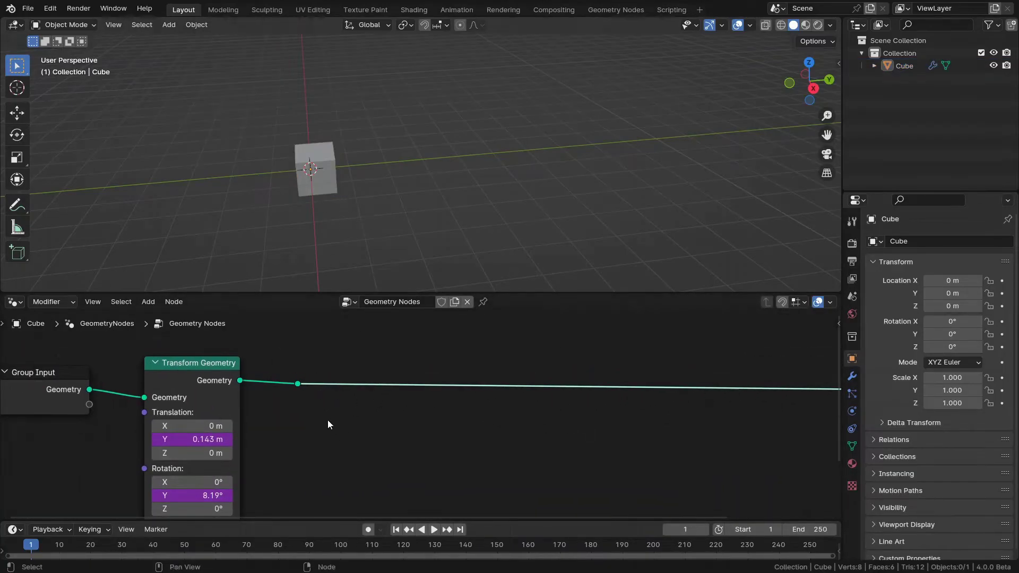
pyautogui.moveTo(299, 386); pyautogui.dragTo(375, 438)
pyautogui.write('to')
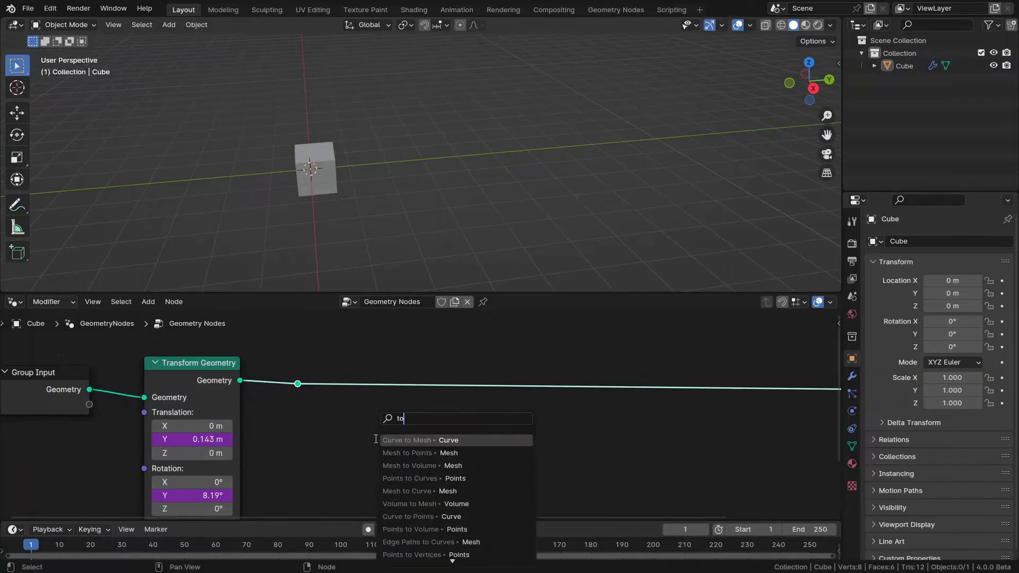
pyautogui.write(' po')
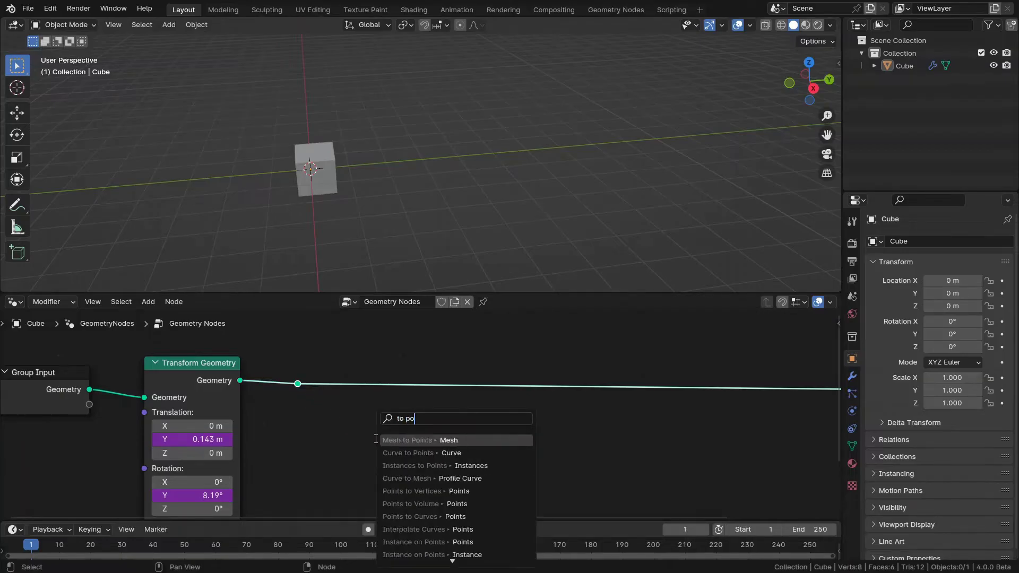
pyautogui.press('Return')
pyautogui.click(366, 364)
pyautogui.moveTo(388, 369); pyautogui.dragTo(336, 359, button='middle')
pyautogui.keyDown('ctrl'); pyautogui.keyDown('shift'); pyautogui.click(359, 360); pyautogui.keyUp('shift'); pyautogui.keyUp('ctrl')
pyautogui.scroll(1, 353, 205)
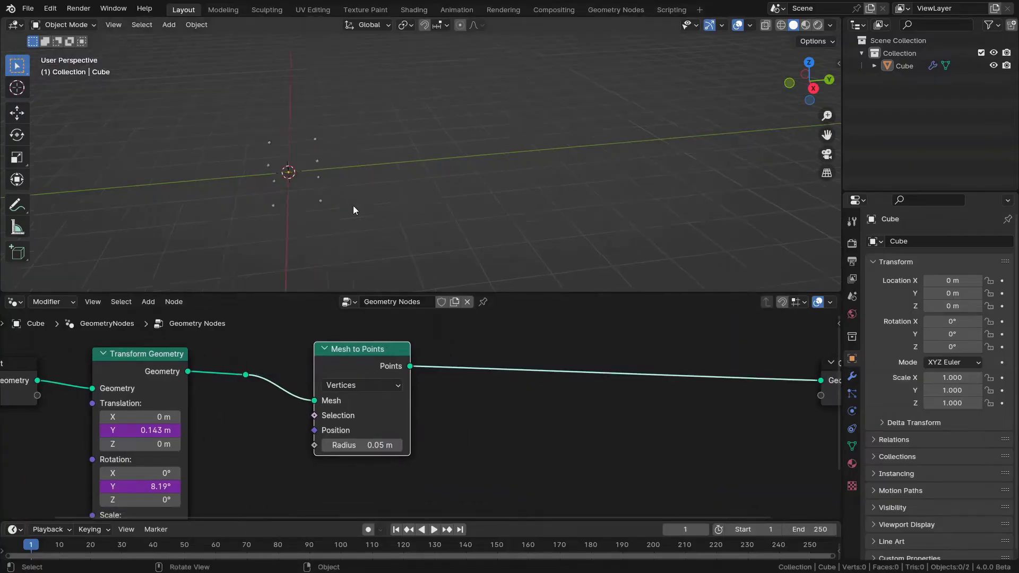
# Step: Play the animation to check the moving points, select the cube object and return to frame 1
pyautogui.press('space')
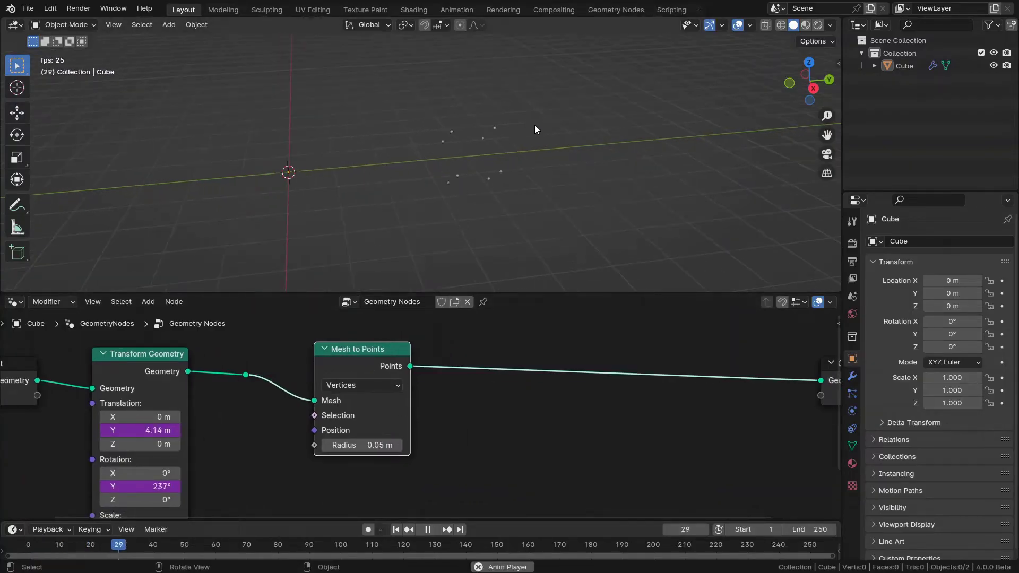
pyautogui.moveTo(568, 112); pyautogui.dragTo(464, 174)
pyautogui.moveTo(447, 190)
pyautogui.mouseDown(button='middle')
pyautogui.moveTo(415, 186)
pyautogui.moveTo(454, 195)
pyautogui.mouseUp(button='middle')
pyautogui.press('space')
pyautogui.click(395, 528)
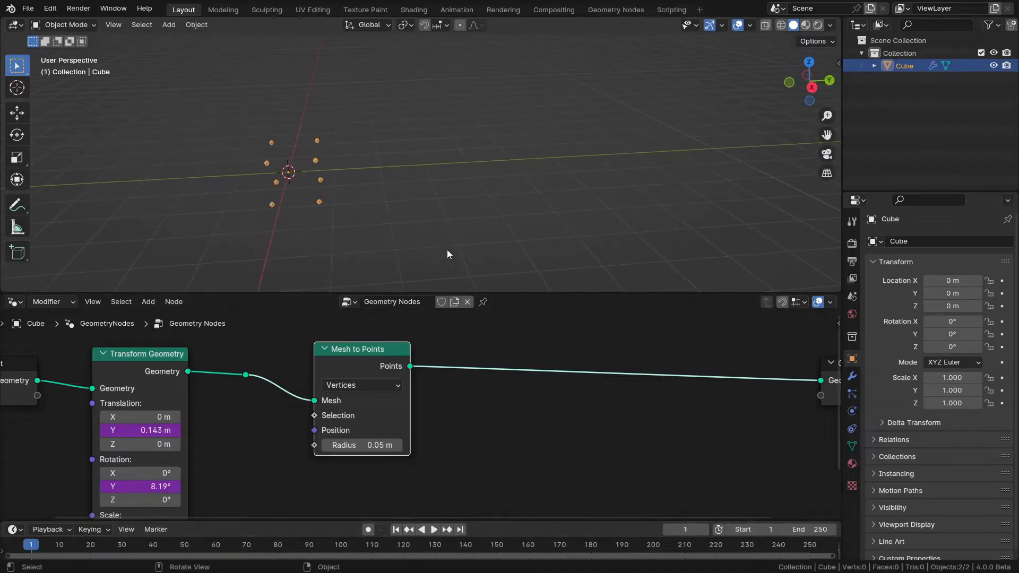
# Step: Play the point animation from frame 1 and stop it at frame 50
pyautogui.scroll(-1, 478, 391)
pyautogui.moveTo(477, 391); pyautogui.dragTo(419, 397, button='middle')
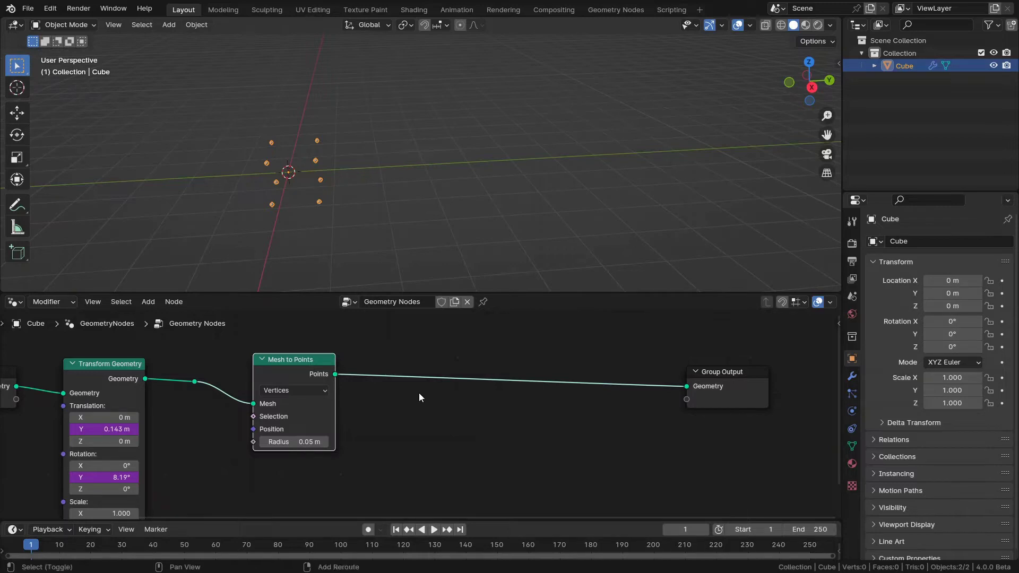
pyautogui.press('space')
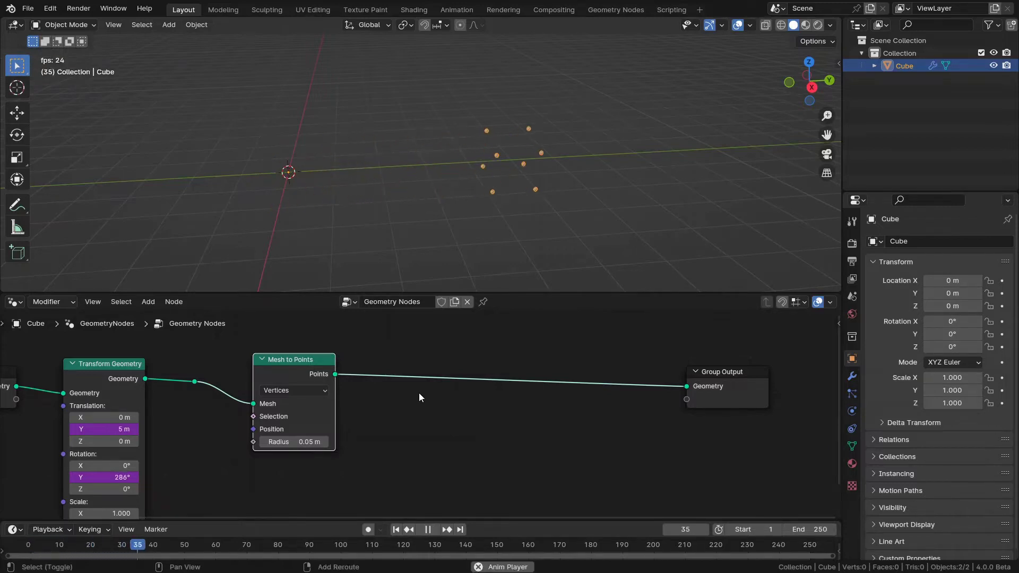
pyautogui.press('space')
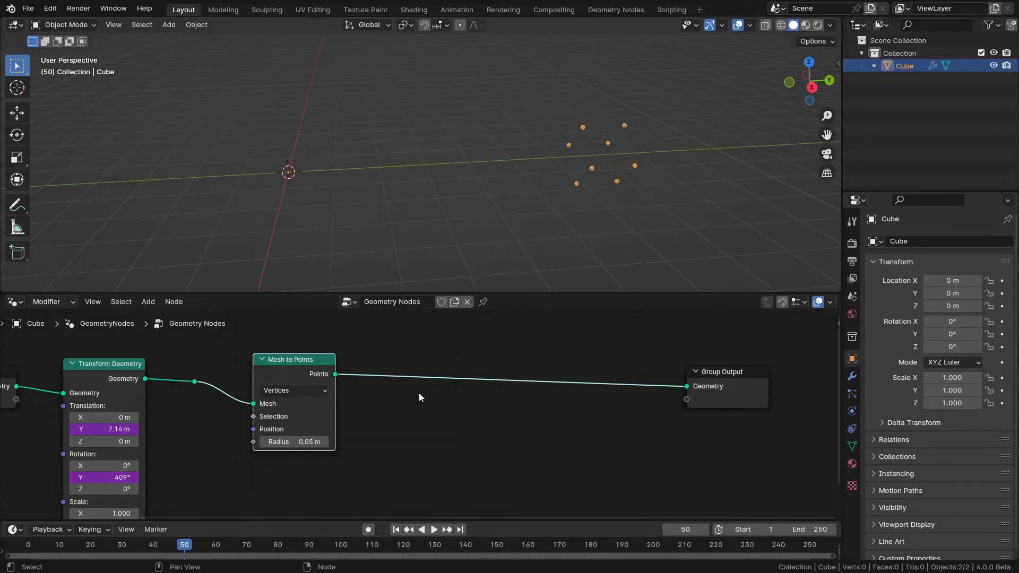
# Step: Add a Simulation Zone after the Mesh to Points node and feed its points into the Simulation Input geometry
pyautogui.hotkey('shift', 'a')
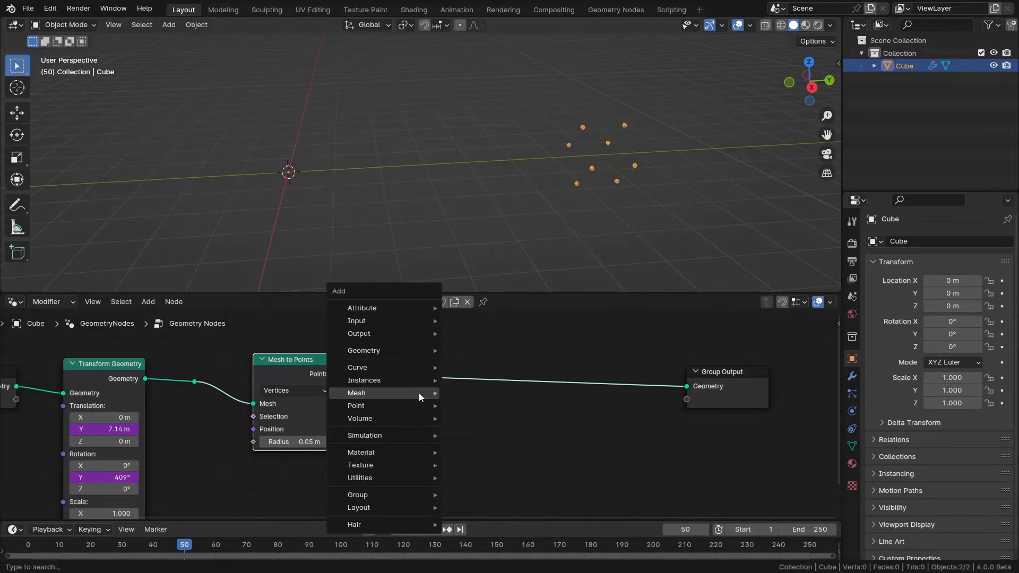
pyautogui.moveTo(393, 436)
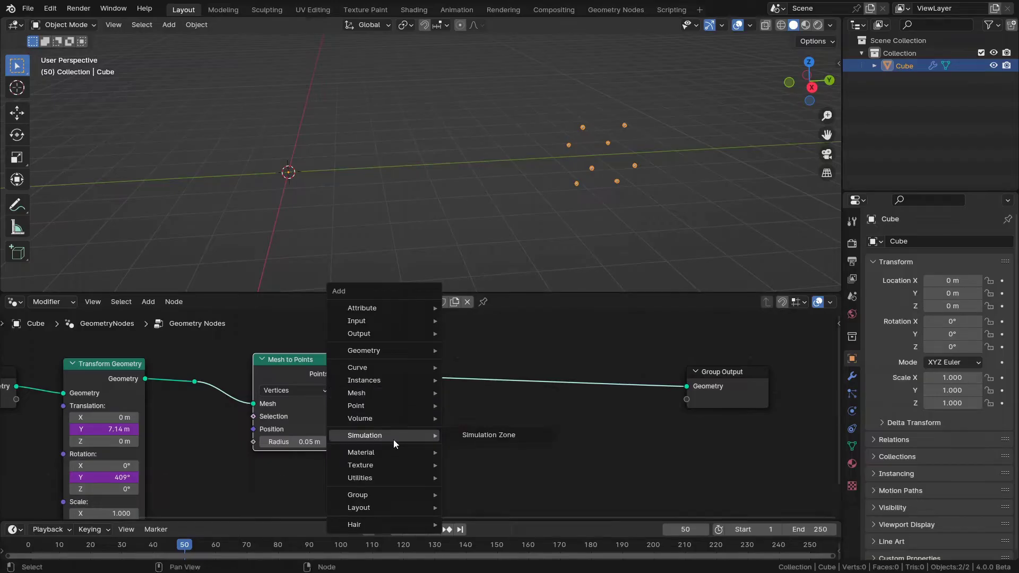
pyautogui.click(473, 438)
pyautogui.click(449, 410)
pyautogui.moveTo(324, 378); pyautogui.dragTo(387, 416)
# Step: Connect the Simulation Output geometry to the Group Output, spacing both nodes out to widen the simulation zone
pyautogui.hscroll(5, 549, 411)
pyautogui.moveTo(551, 406); pyautogui.dragTo(796, 397)
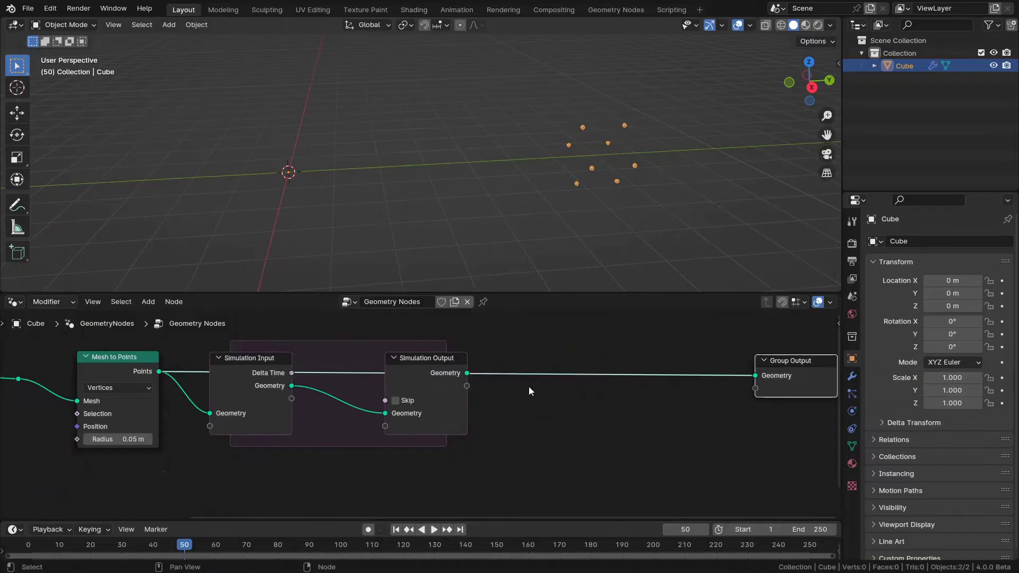
pyautogui.moveTo(463, 372); pyautogui.dragTo(753, 375)
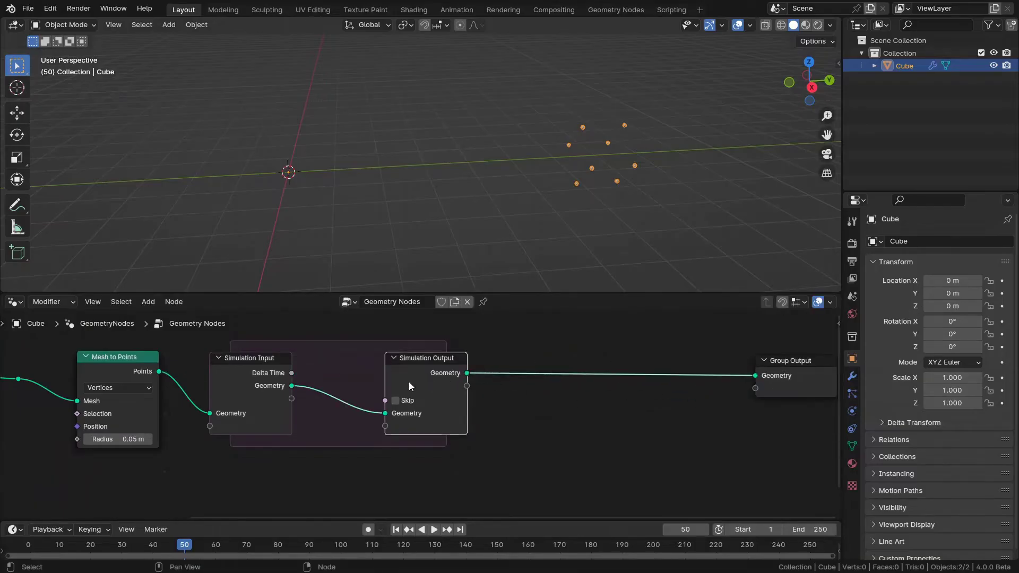
pyautogui.press('g')
pyautogui.click(648, 376)
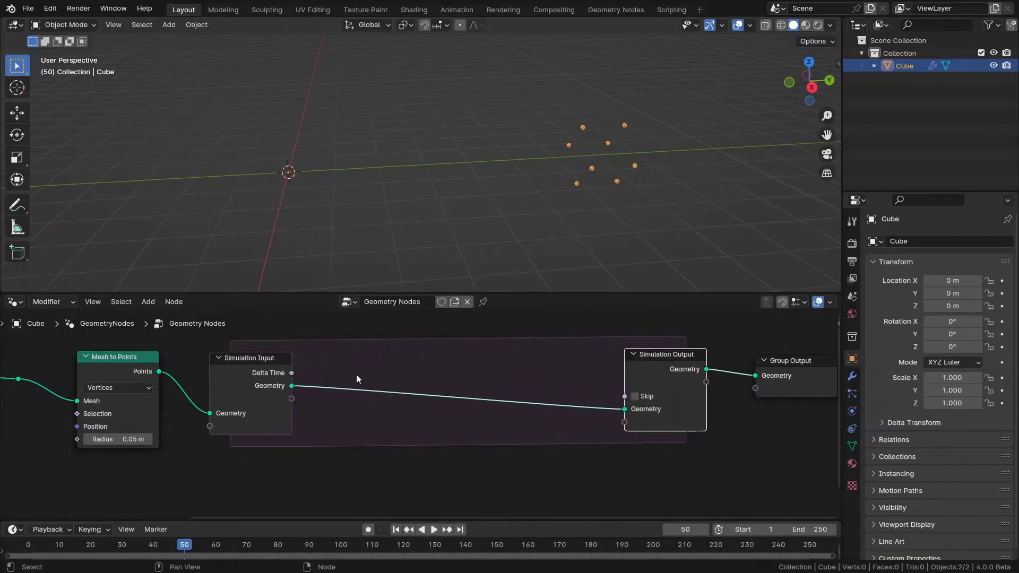
# Step: Play the animation from frame 1 to frame 39 to check how the points behave with the simulation zone
pyautogui.moveTo(372, 374); pyautogui.dragTo(382, 375, button='middle')
pyautogui.click(396, 529)
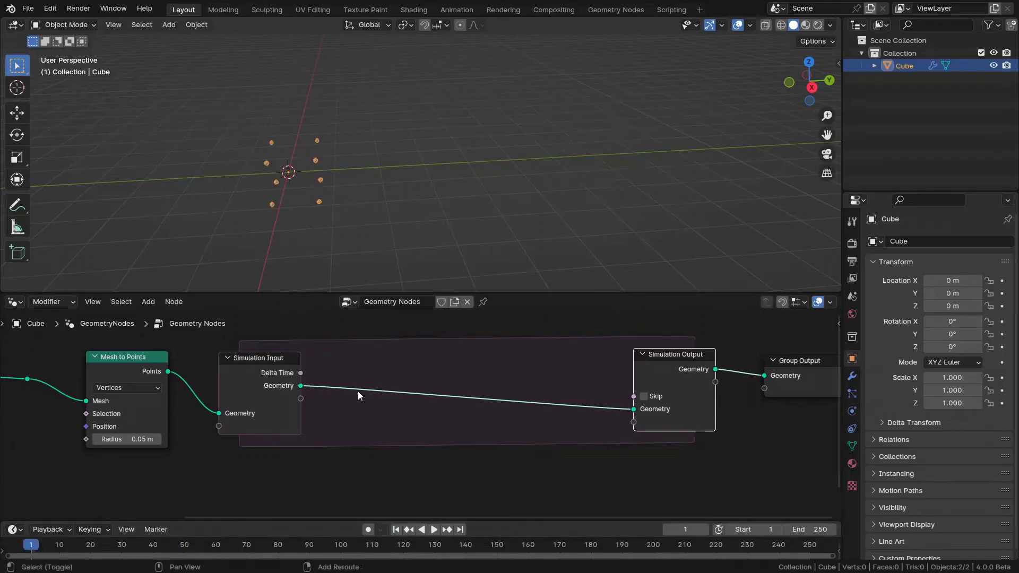
pyautogui.press('space')
pyautogui.press('space')
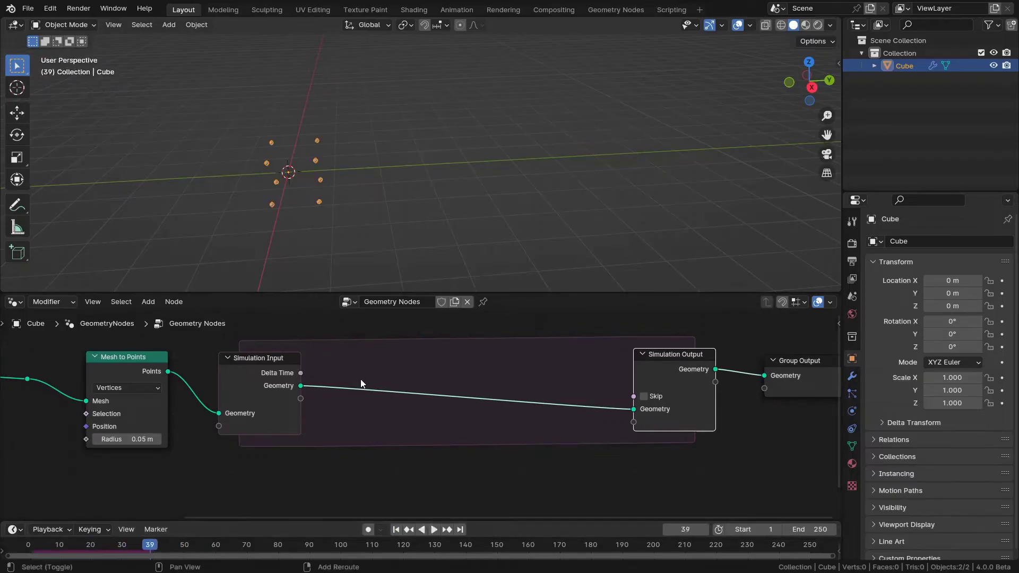
pyautogui.click(133, 371)
pyautogui.click(237, 397)
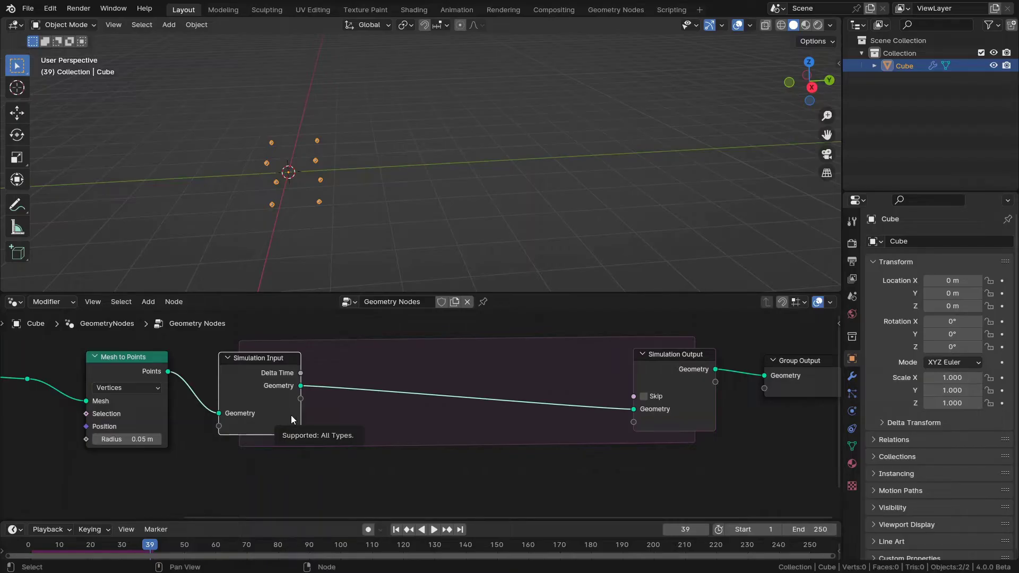
# Step: Preview the Mesh to Points output through a temporary Viewer node, playing from frame 1 to 30, and delete the Viewer
pyautogui.keyDown('ctrl'); pyautogui.keyDown('shift'); pyautogui.click(141, 375); pyautogui.keyUp('shift'); pyautogui.keyUp('ctrl')
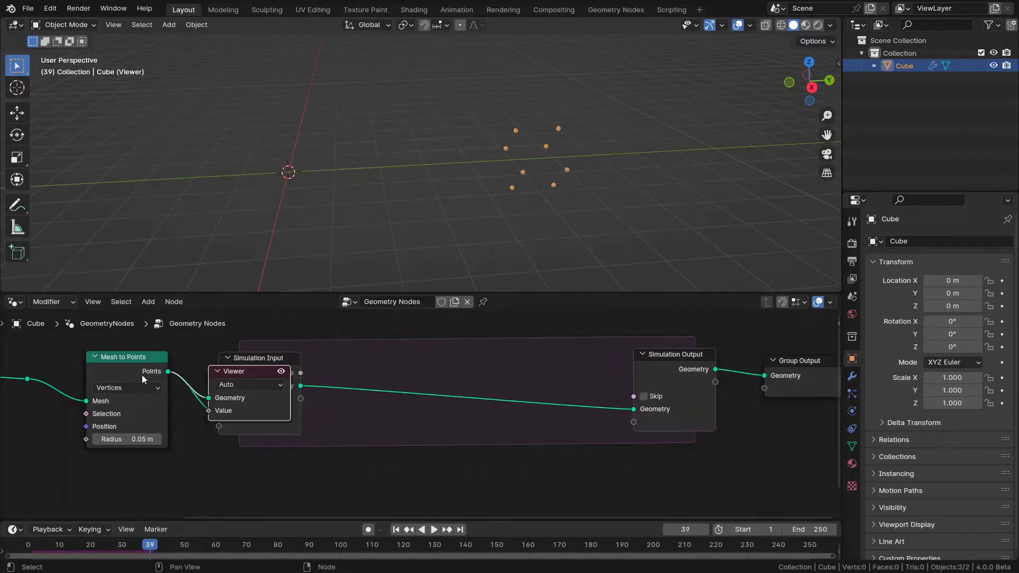
pyautogui.click(393, 530)
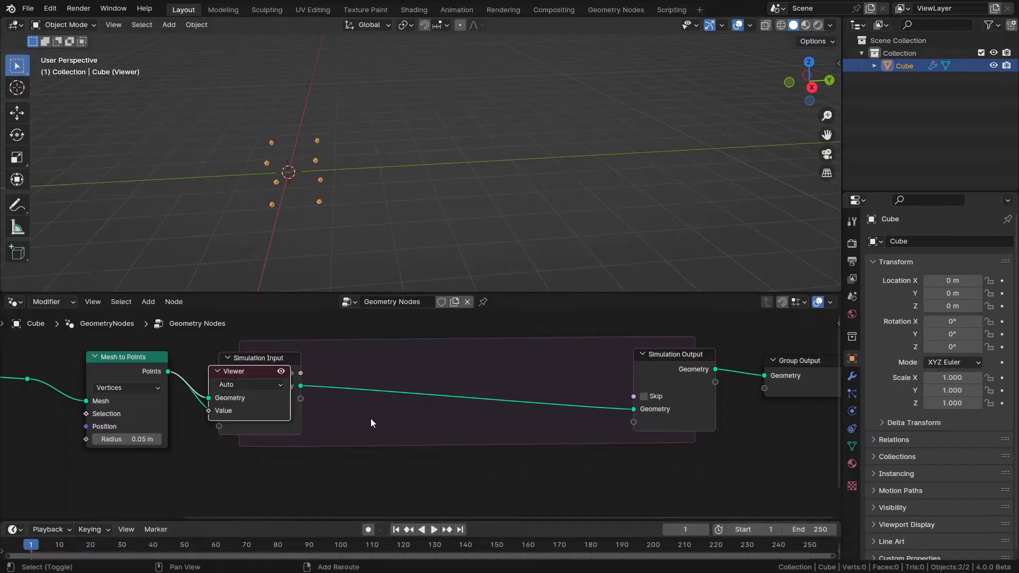
pyautogui.press('space')
pyautogui.press('space')
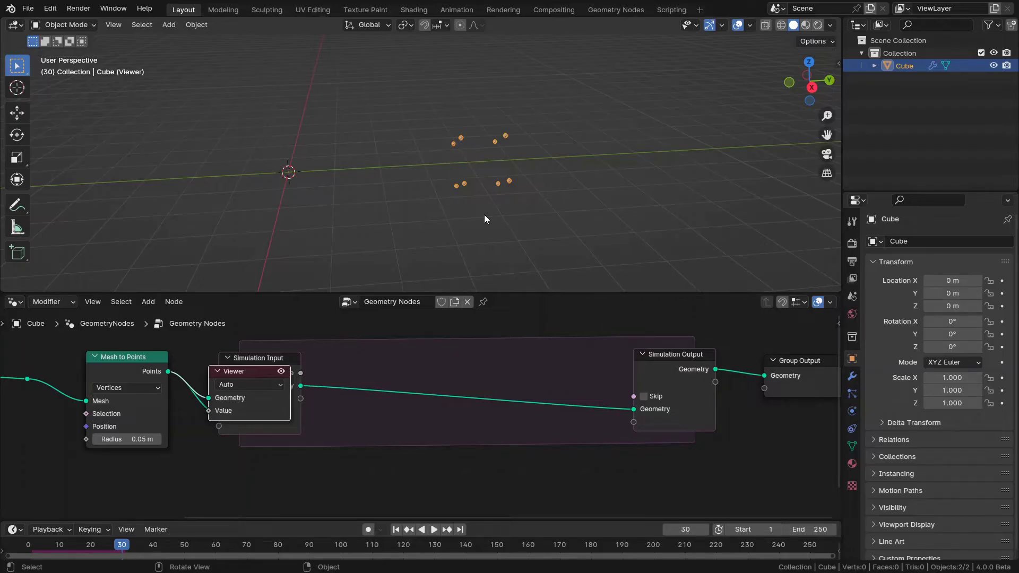
pyautogui.press('x')
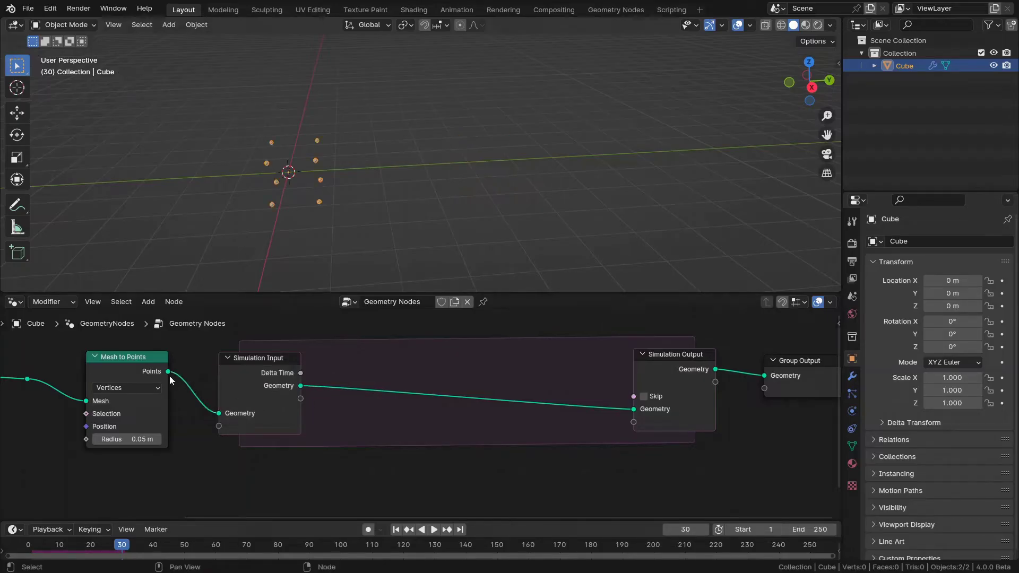
# Step: Add a Join Geometry node that merges the Mesh to Points output with the Simulation Input geometry and feeds the Simulation Output
pyautogui.moveTo(168, 371); pyautogui.dragTo(403, 353)
pyautogui.write('jo')
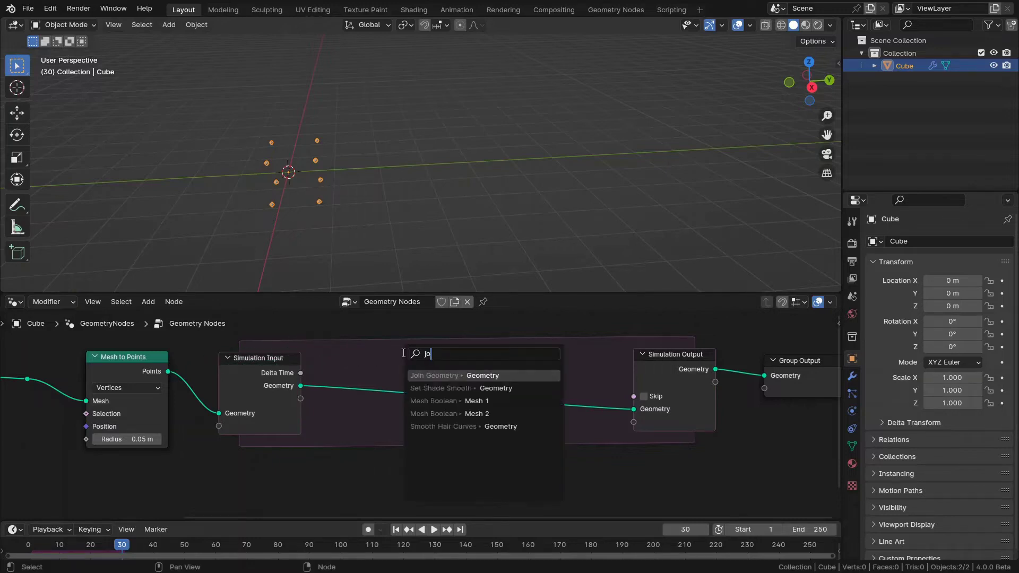
pyautogui.write('in')
pyautogui.press('Return')
pyautogui.click(402, 352)
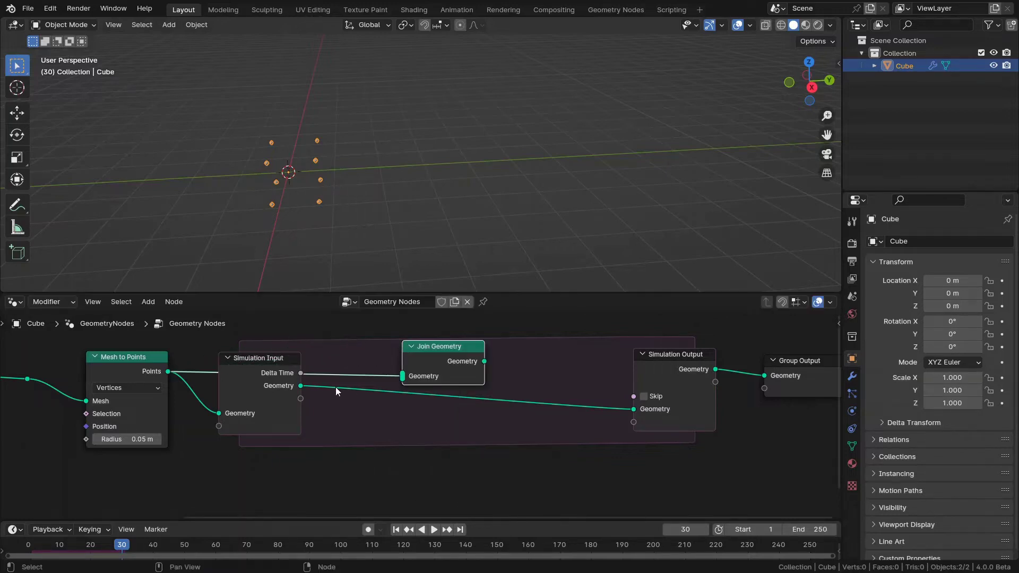
pyautogui.moveTo(303, 388); pyautogui.dragTo(402, 376)
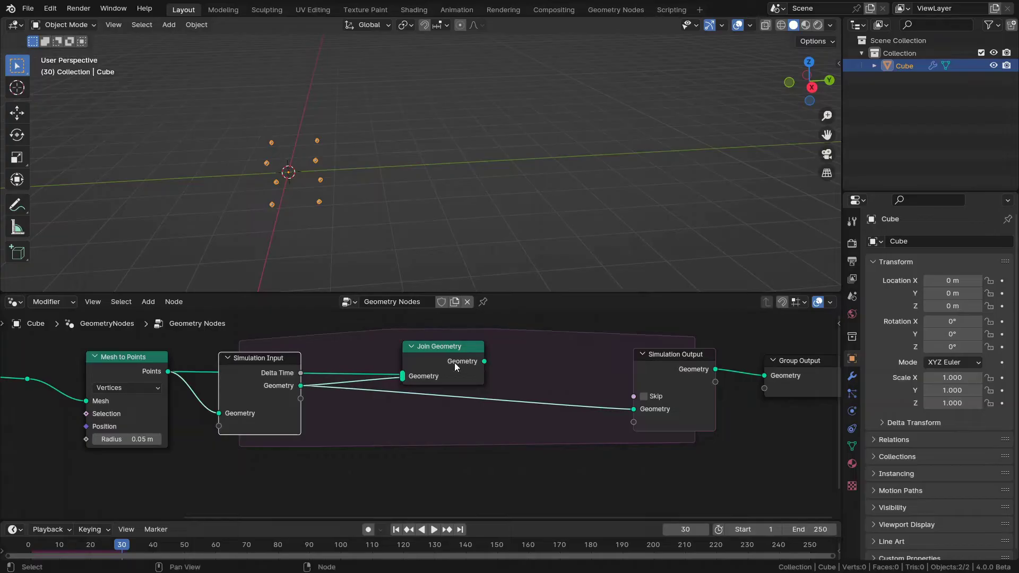
pyautogui.moveTo(484, 362); pyautogui.dragTo(635, 408)
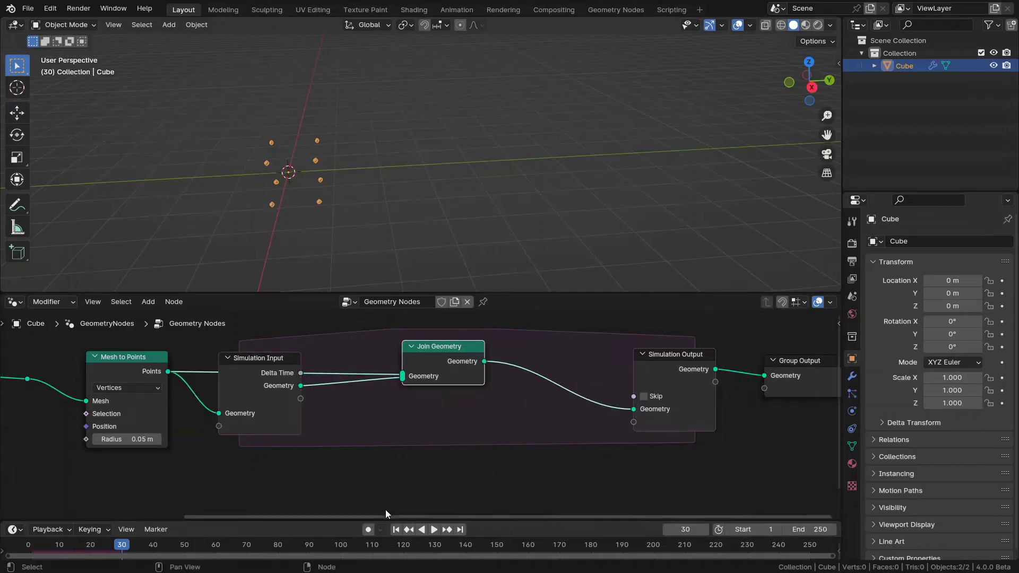
# Step: Play the simulation from frame 1 to frame 160, inspect the point trails from another angle and return to frame 1
pyautogui.click(397, 530)
pyautogui.press('space')
pyautogui.moveTo(447, 215); pyautogui.dragTo(400, 169, button='middle')
pyautogui.click(491, 197)
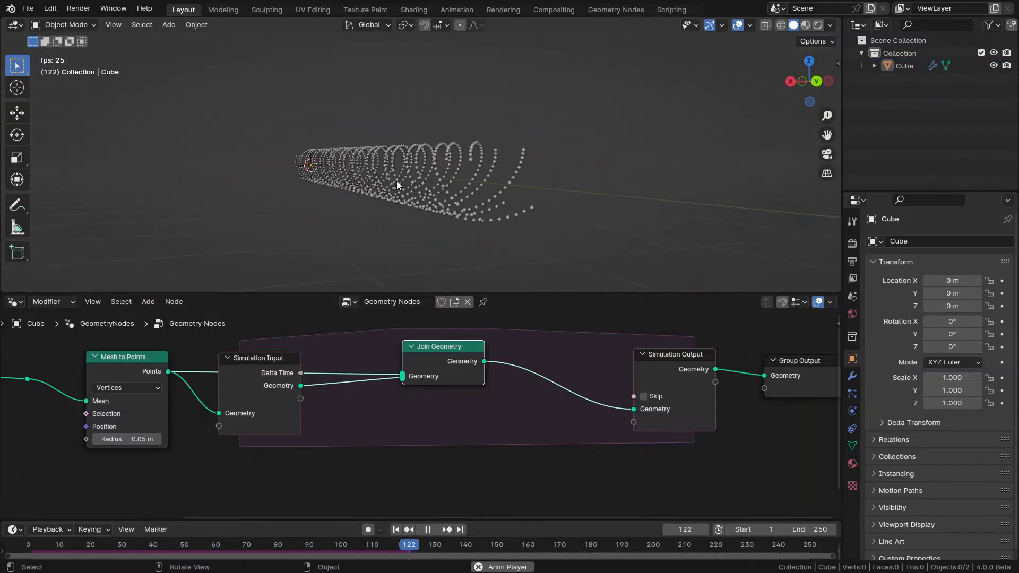
pyautogui.press('space')
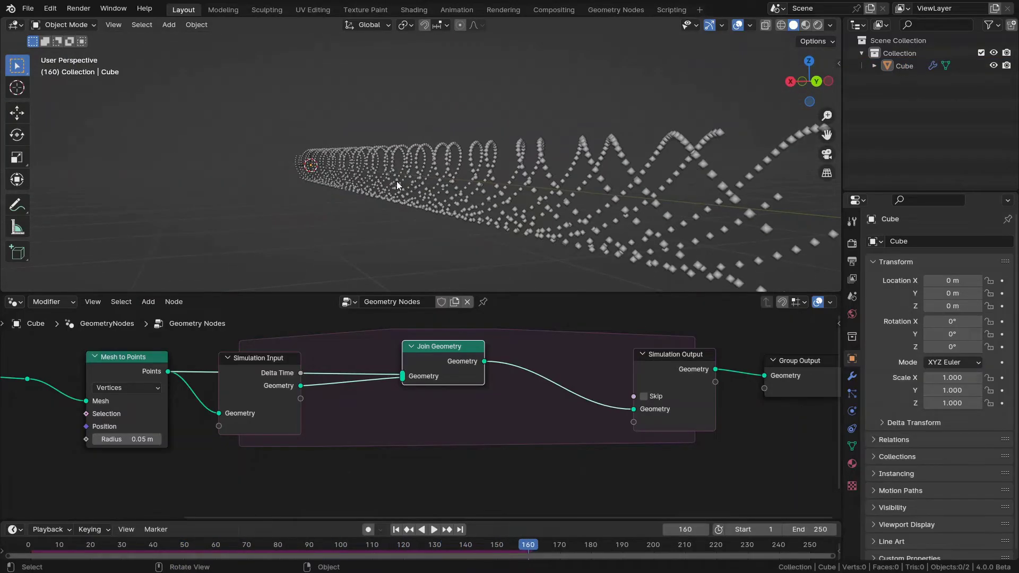
pyautogui.hotkey('shift', 'Left')
pyautogui.moveTo(392, 177); pyautogui.dragTo(440, 212, button='middle')
# Step: Rearrange the Simulation Input and Join Geometry nodes and move the Group Output farther away to make room for more nodes
pyautogui.moveTo(247, 391); pyautogui.dragTo(242, 418)
pyautogui.moveTo(435, 359); pyautogui.dragTo(391, 358)
pyautogui.scroll(-3, 586, 361)
pyautogui.moveTo(586, 361); pyautogui.dragTo(464, 354, button='middle')
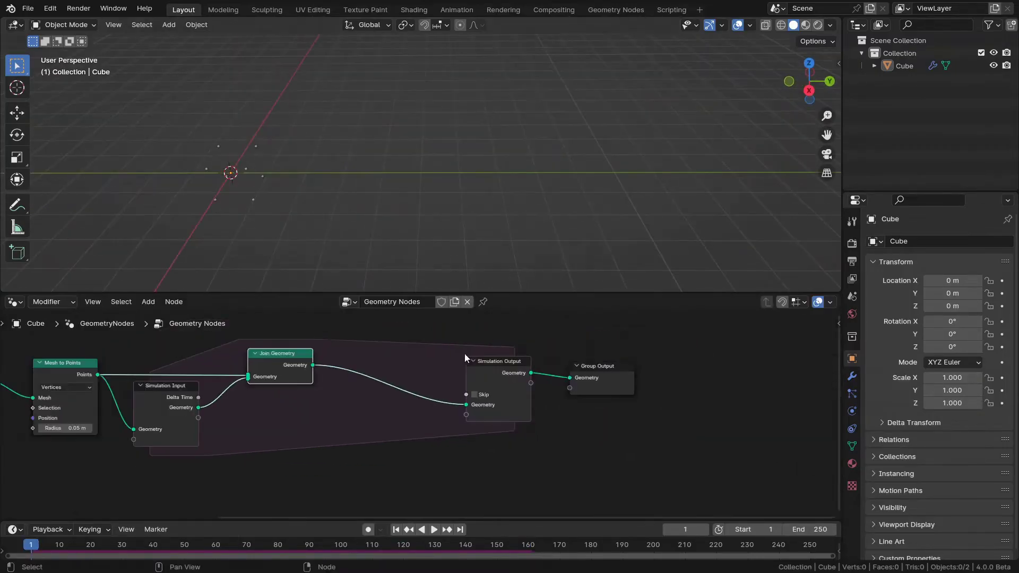
pyautogui.moveTo(473, 323); pyautogui.dragTo(832, 393)
pyautogui.click(589, 390)
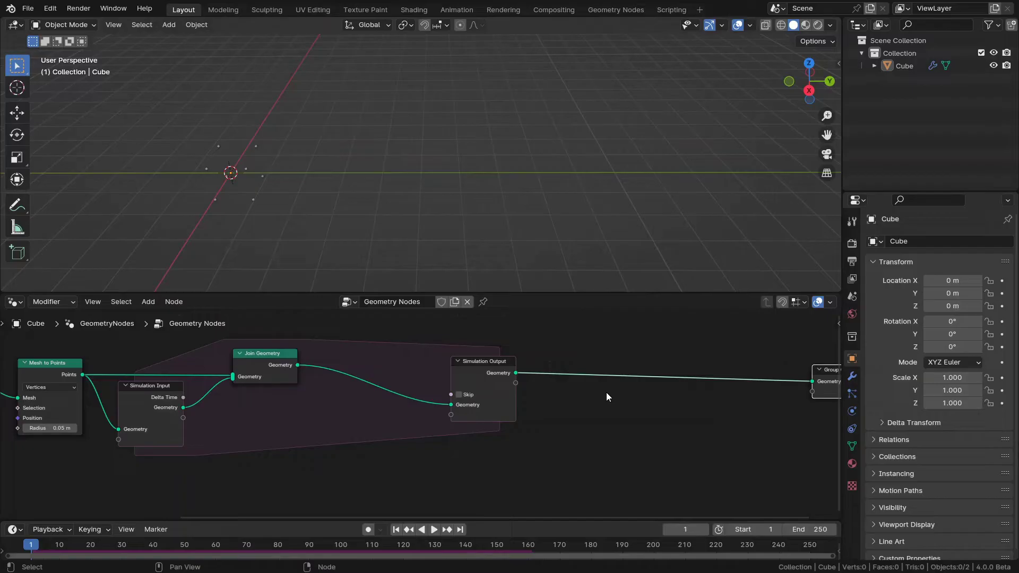
# Step: Play the simulation up to frame 30 and select the cube object's point trails
pyautogui.press('shift')
pyautogui.press('space')
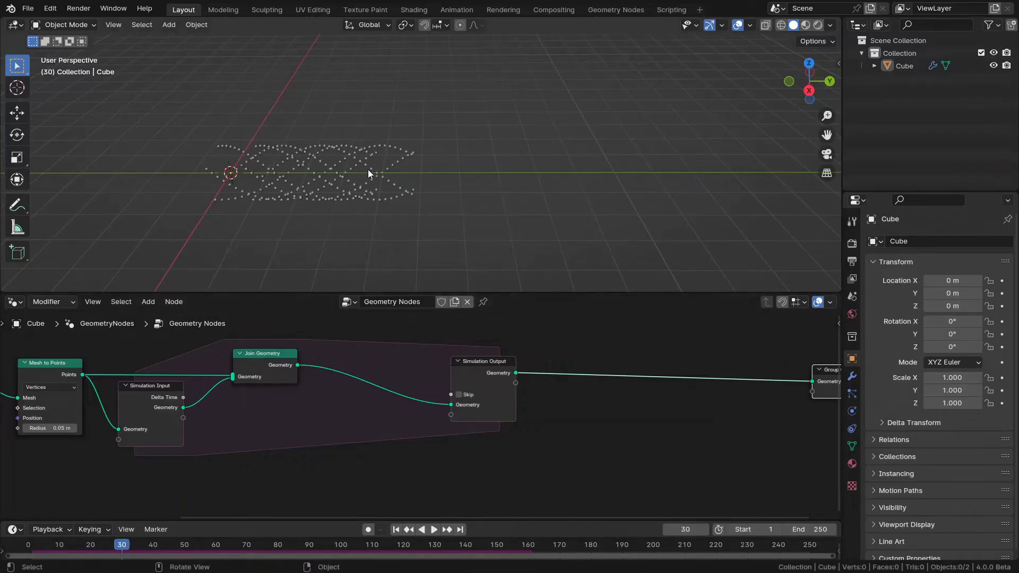
pyautogui.click(232, 169)
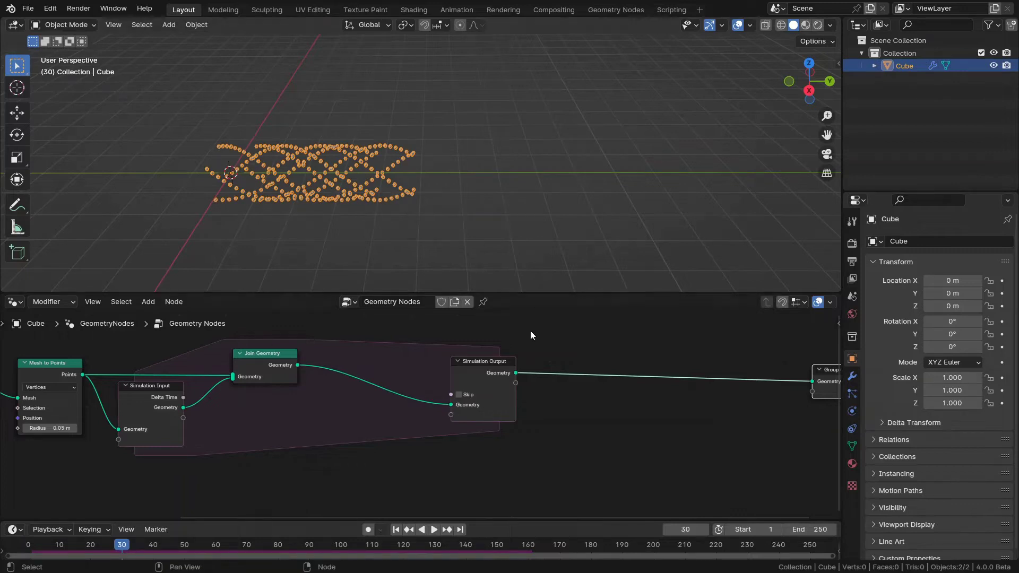
# Step: Insert a Points to Curves node on the link between the Simulation Output and the Group Output
pyautogui.moveTo(577, 426); pyautogui.dragTo(533, 429, button='middle')
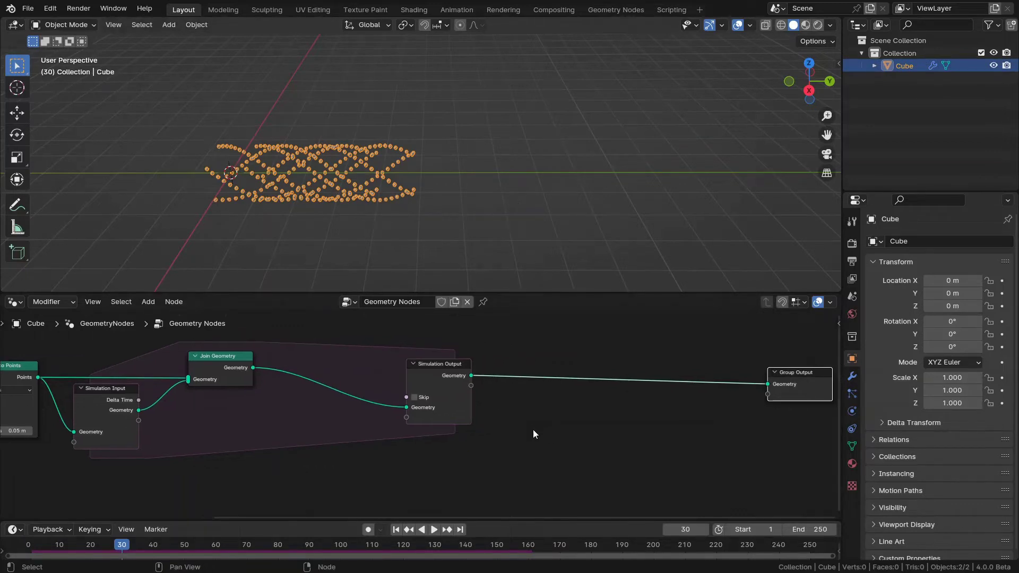
pyautogui.hotkey('shift', 'a')
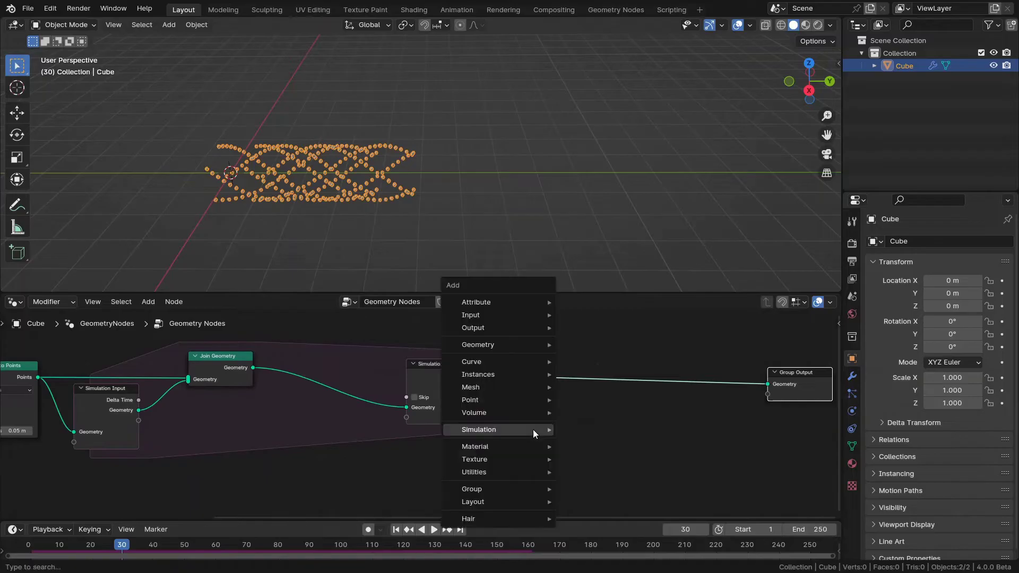
pyautogui.moveTo(519, 402)
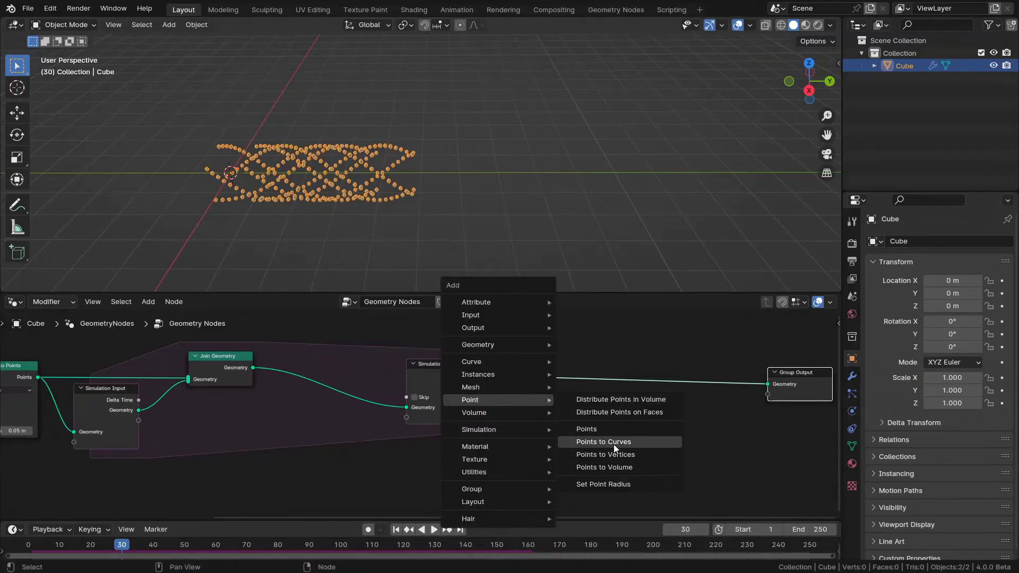
pyautogui.click(613, 442)
pyautogui.click(517, 389)
pyautogui.scroll(2, 450, 367)
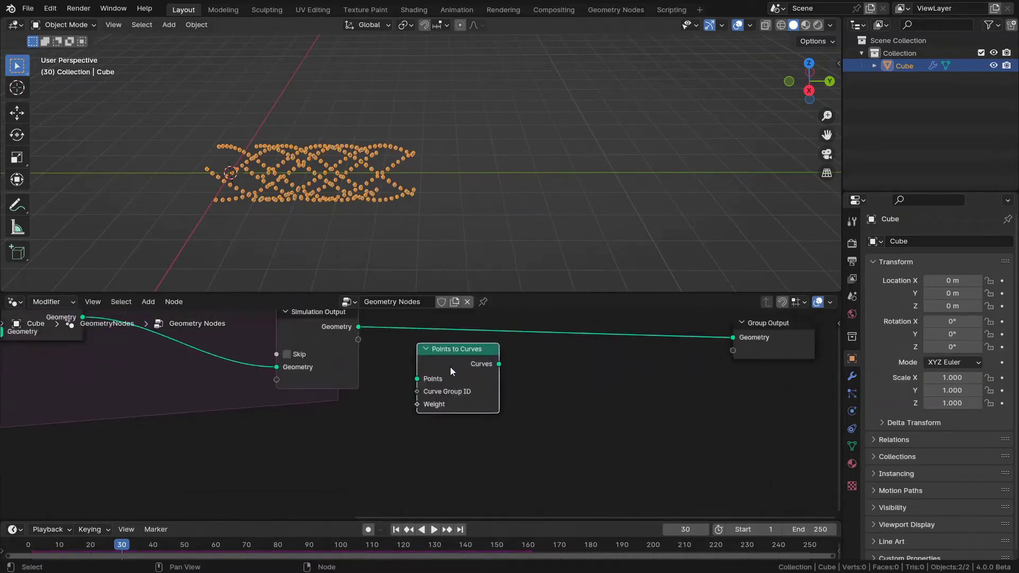
pyautogui.scroll(5, 452, 367)
pyautogui.moveTo(452, 368); pyautogui.dragTo(468, 404, button='middle')
pyautogui.moveTo(471, 403); pyautogui.dragTo(514, 351)
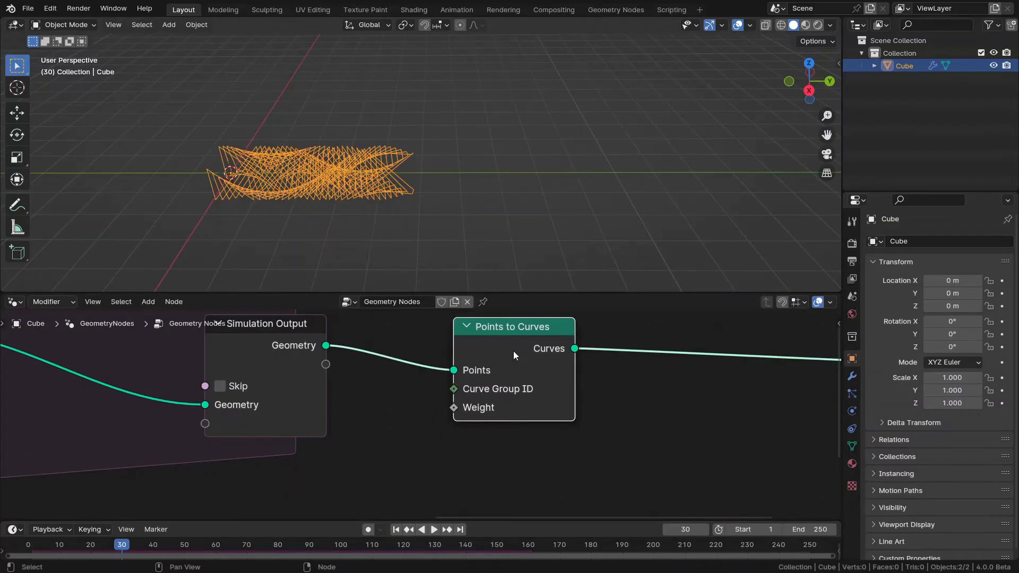
# Step: Draw four separate dots in the empty area beside the curves with the Annotate tool in top view
pyautogui.moveTo(433, 205); pyautogui.dragTo(419, 219, button='middle')
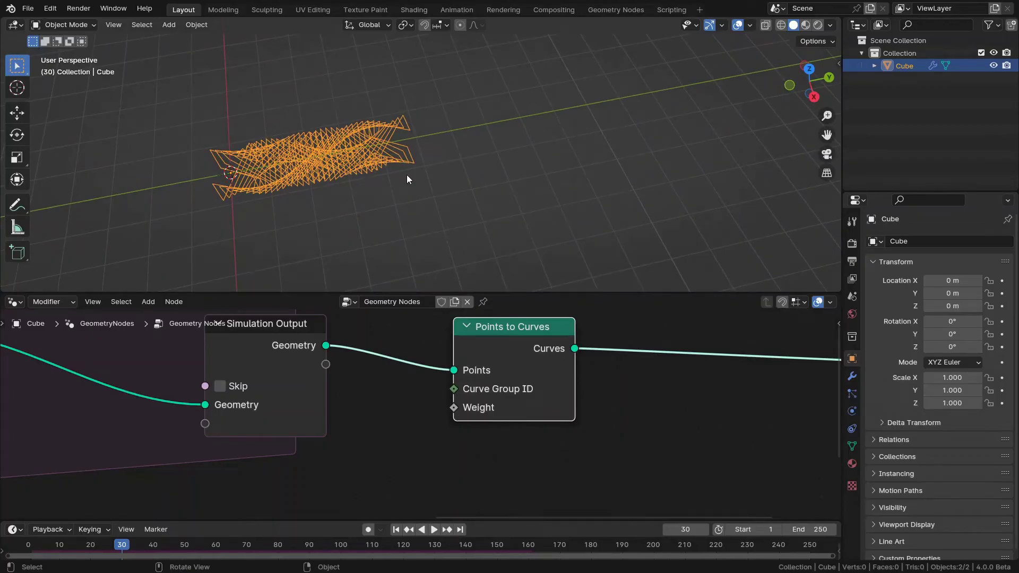
pyautogui.press('KP_7')
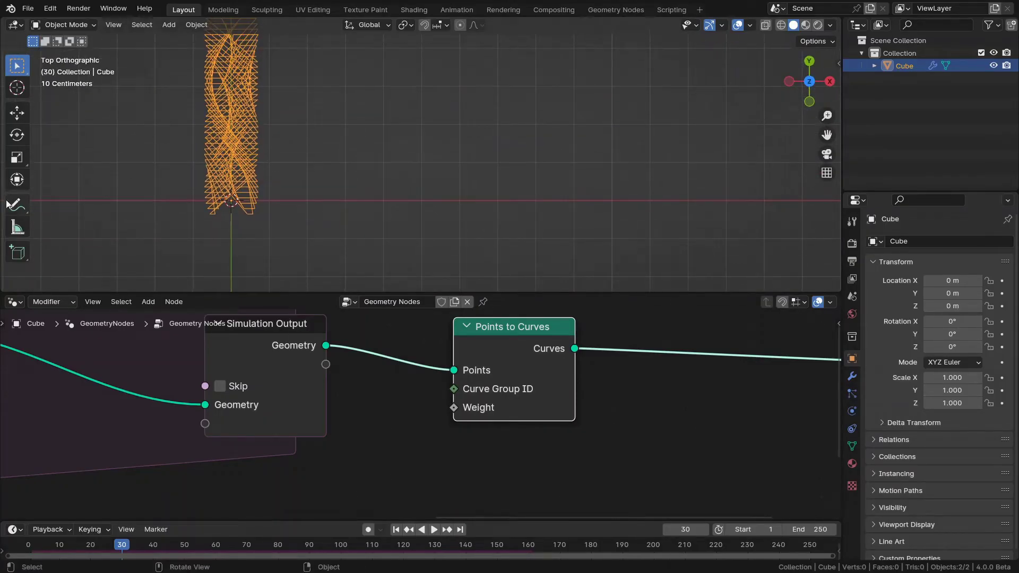
pyautogui.click(16, 204)
pyautogui.click(91, 41)
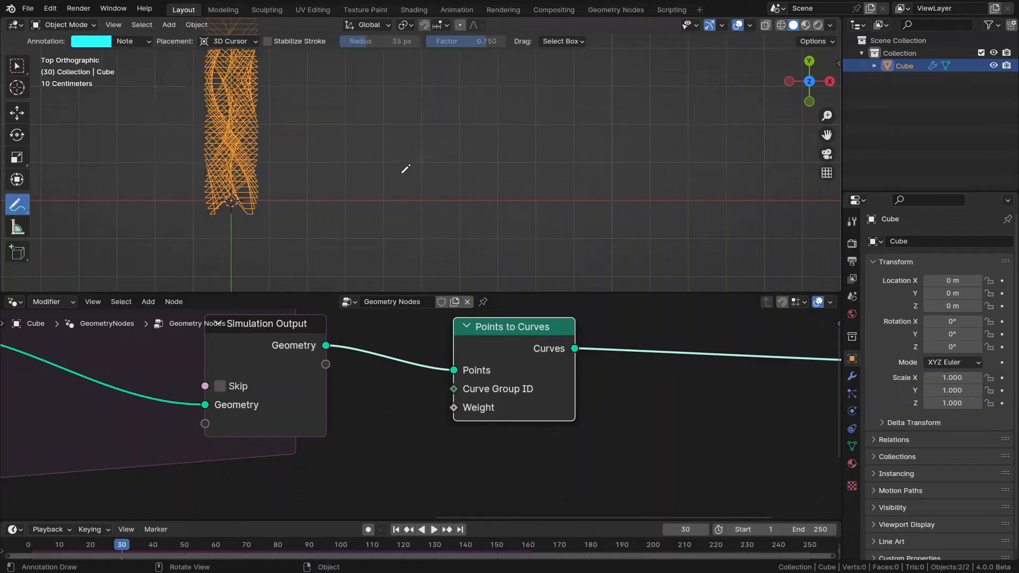
pyautogui.scroll(1, 405, 169)
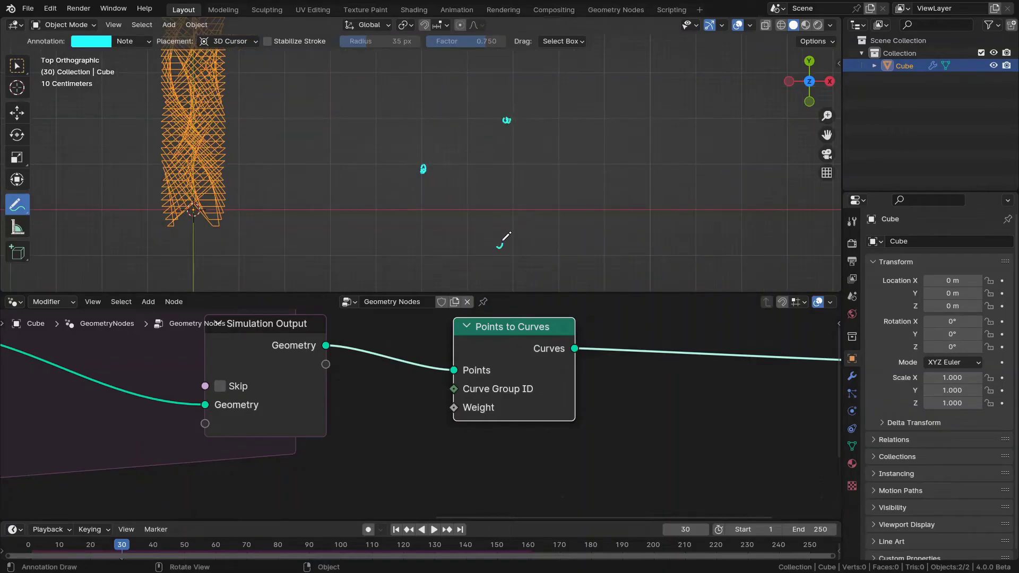
pyautogui.moveTo(500, 239); pyautogui.dragTo(498, 247)
pyautogui.moveTo(581, 177); pyautogui.dragTo(588, 172)
# Step: Number the four annotated dots 1, 2, 3 and 4 with handwritten labels beside them
pyautogui.moveTo(365, 151); pyautogui.dragTo(379, 174)
pyautogui.moveTo(465, 251); pyautogui.dragTo(474, 270)
pyautogui.moveTo(609, 180)
pyautogui.mouseDown()
pyautogui.moveTo(623, 193)
pyautogui.moveTo(620, 209)
pyautogui.mouseUp()
pyautogui.moveTo(540, 76); pyautogui.dragTo(544, 93)
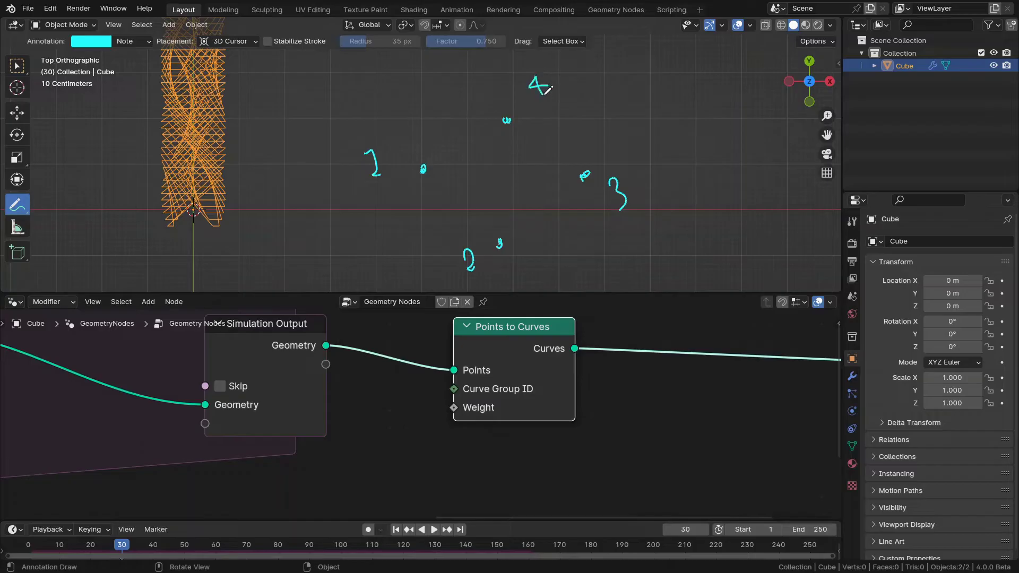
# Step: Connect the four annotated dots in order from 1 to 4 with freehand lines
pyautogui.moveTo(423, 170)
pyautogui.mouseDown()
pyautogui.moveTo(507, 240)
pyautogui.moveTo(583, 180)
pyautogui.moveTo(507, 119)
pyautogui.mouseUp()
pyautogui.scroll(-3, 514, 152)
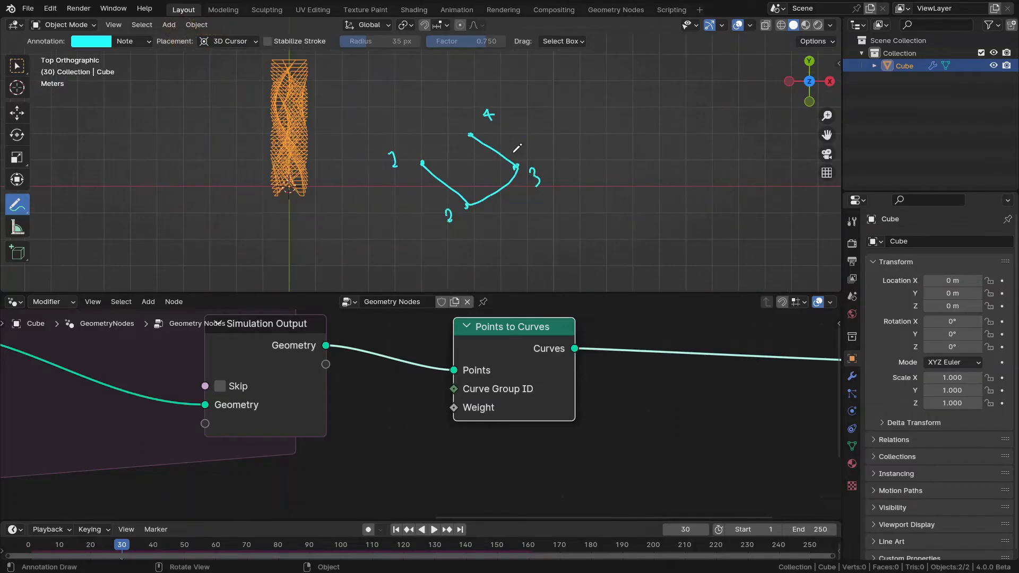
pyautogui.scroll(1, 515, 152)
pyautogui.keyDown('shift'); pyautogui.moveTo(514, 152); pyautogui.dragTo(498, 167, button='middle'); pyautogui.keyUp('shift')
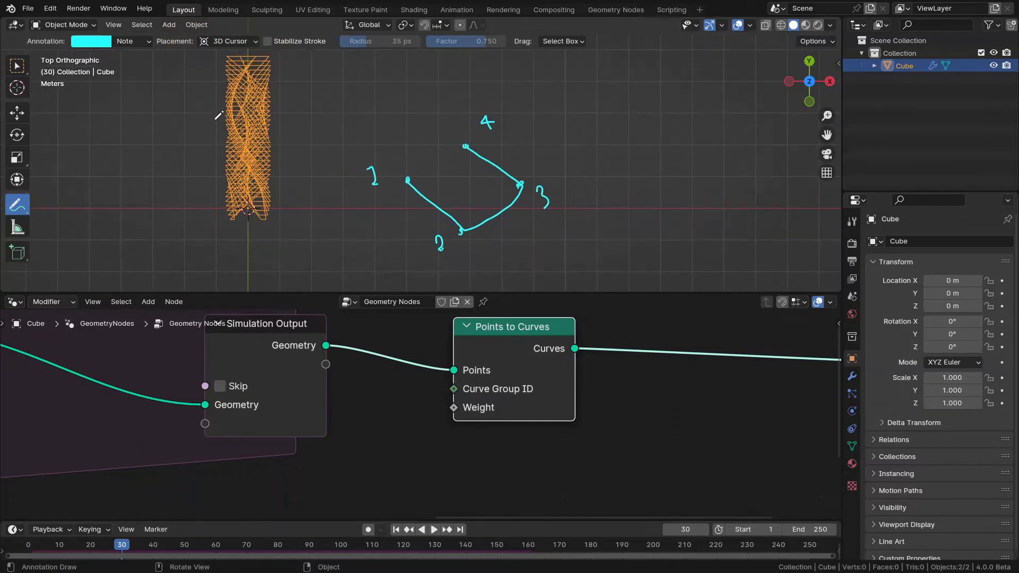
# Step: Replace the numbered sketch with six annotated dots and draw an outline around each of the two groups of three
pyautogui.moveTo(335, 119)
pyautogui.mouseDown()
pyautogui.moveTo(277, 143)
pyautogui.moveTo(295, 151)
pyautogui.moveTo(366, 127)
pyautogui.moveTo(459, 234)
pyautogui.moveTo(520, 203)
pyautogui.moveTo(469, 148)
pyautogui.moveTo(446, 162)
pyautogui.mouseUp()
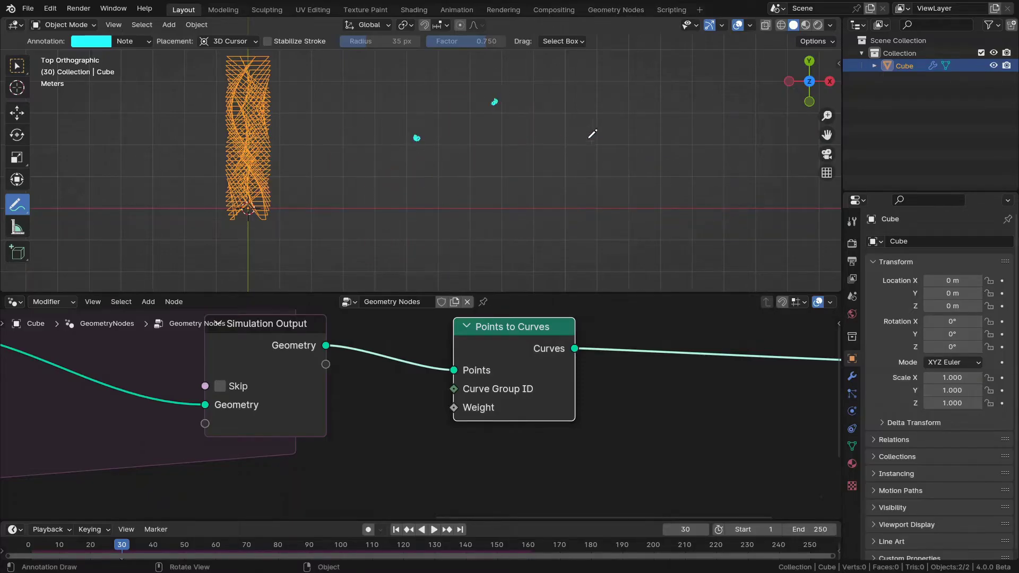
pyautogui.moveTo(582, 139); pyautogui.dragTo(584, 139)
pyautogui.moveTo(442, 226); pyautogui.dragTo(445, 227)
pyautogui.moveTo(530, 248); pyautogui.dragTo(532, 248)
pyautogui.moveTo(590, 209); pyautogui.dragTo(592, 209)
pyautogui.moveTo(495, 142)
pyautogui.mouseDown()
pyautogui.moveTo(611, 139)
pyautogui.moveTo(383, 132)
pyautogui.moveTo(494, 140)
pyautogui.mouseUp()
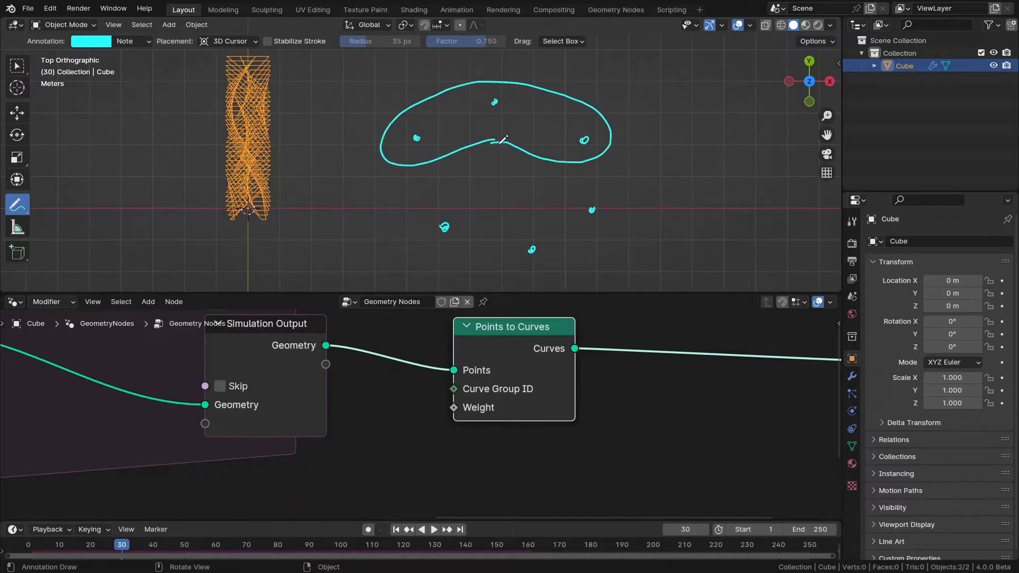
pyautogui.moveTo(485, 189)
pyautogui.mouseDown()
pyautogui.moveTo(412, 225)
pyautogui.moveTo(613, 201)
pyautogui.moveTo(483, 189)
pyautogui.mouseUp()
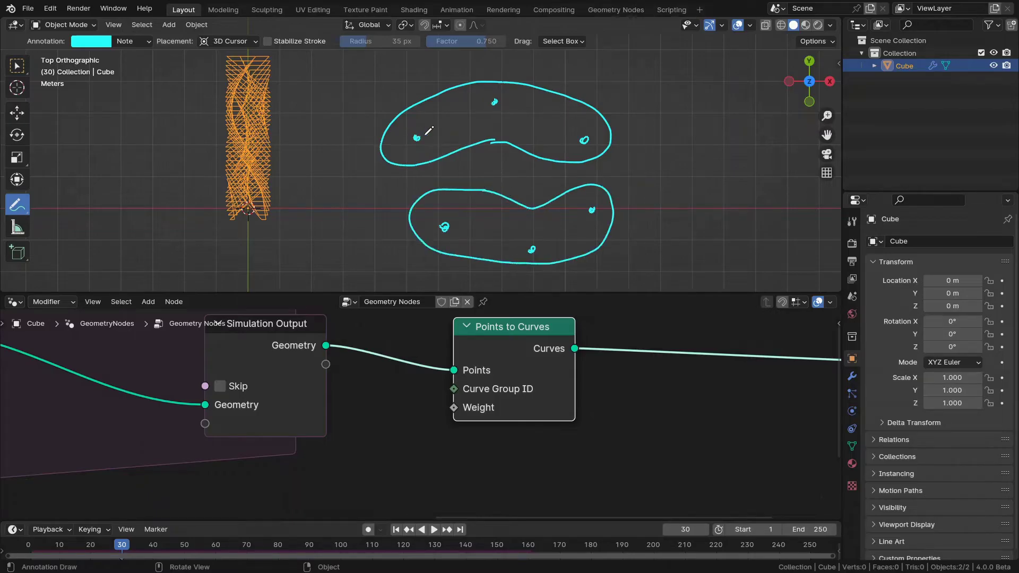
# Step: Draw a freehand line through the three dots inside each outlined group
pyautogui.moveTo(417, 138)
pyautogui.mouseDown()
pyautogui.moveTo(495, 101)
pyautogui.moveTo(584, 139)
pyautogui.mouseUp()
pyautogui.moveTo(592, 210)
pyautogui.mouseDown()
pyautogui.moveTo(486, 240)
pyautogui.moveTo(444, 226)
pyautogui.mouseUp()
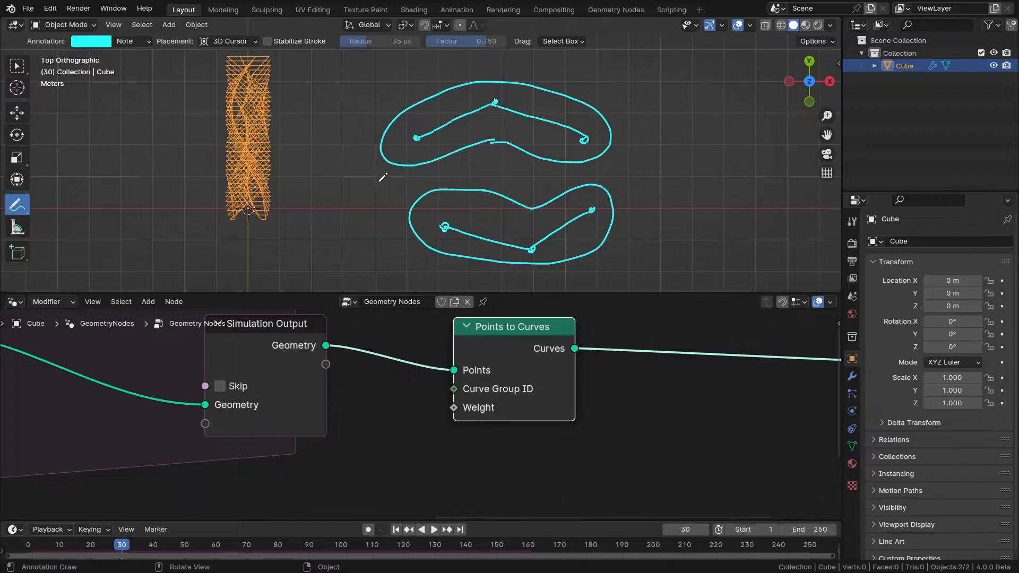
pyautogui.keyDown('shift'); pyautogui.moveTo(391, 173); pyautogui.dragTo(364, 190, button='middle'); pyautogui.keyUp('shift')
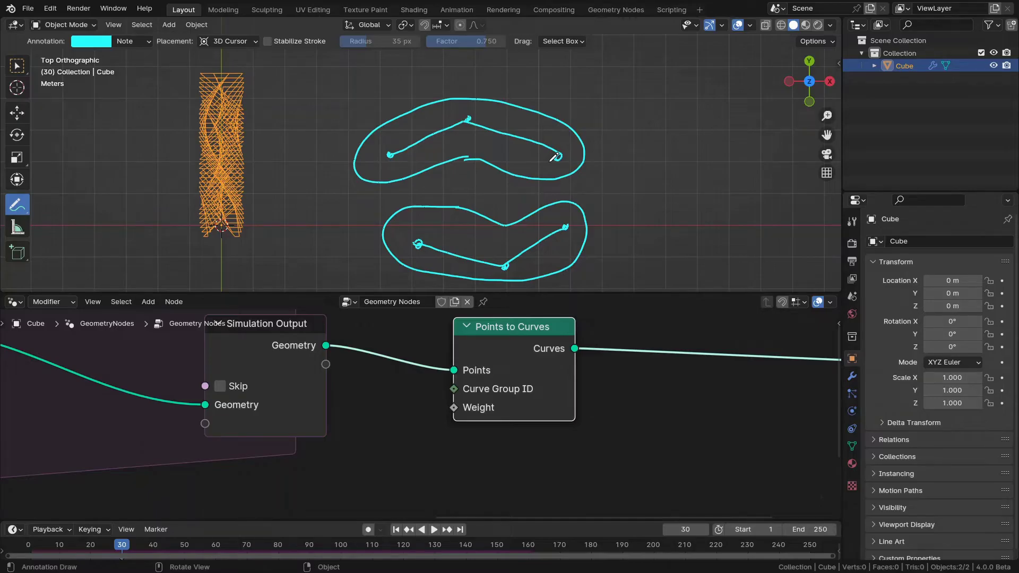
# Step: Draw an arrow to each outlined group, labelling the upper one 1 and the lower one 2
pyautogui.moveTo(632, 111); pyautogui.dragTo(586, 131)
pyautogui.moveTo(593, 117); pyautogui.dragTo(601, 134)
pyautogui.moveTo(655, 85); pyautogui.dragTo(669, 126)
pyautogui.moveTo(657, 215); pyautogui.dragTo(605, 223)
pyautogui.moveTo(619, 214); pyautogui.dragTo(620, 234)
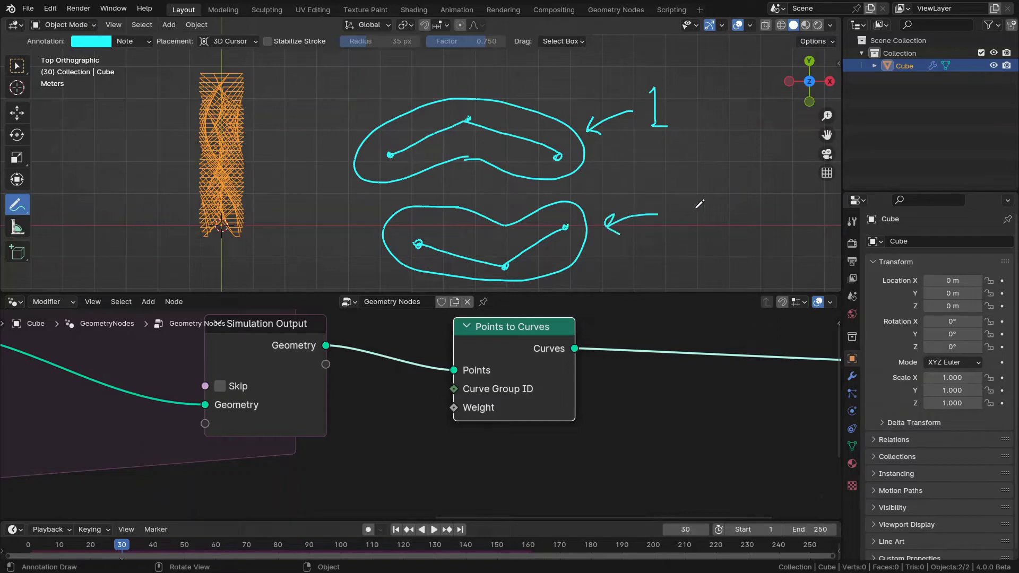
pyautogui.moveTo(685, 204); pyautogui.dragTo(711, 227)
pyautogui.moveTo(509, 338); pyautogui.dragTo(510, 346)
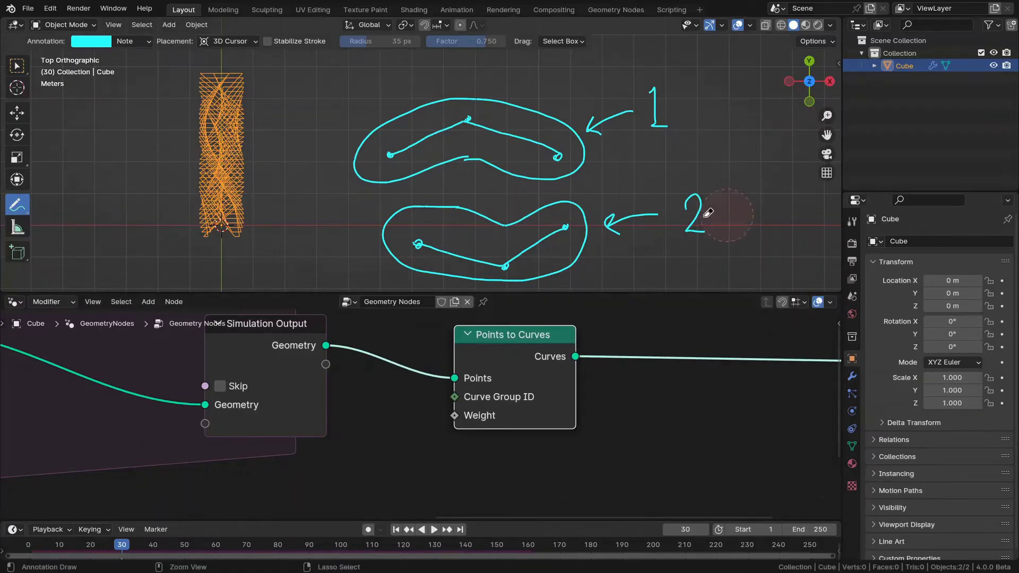
# Step: Erase the group sketch and draw a column of three dots numbered 1, 2 and 3
pyautogui.moveTo(725, 216)
pyautogui.keyDown('ctrl'); pyautogui.mouseDown()
pyautogui.moveTo(531, 275)
pyautogui.moveTo(335, 166)
pyautogui.moveTo(663, 106)
pyautogui.mouseUp(); pyautogui.keyUp('ctrl')
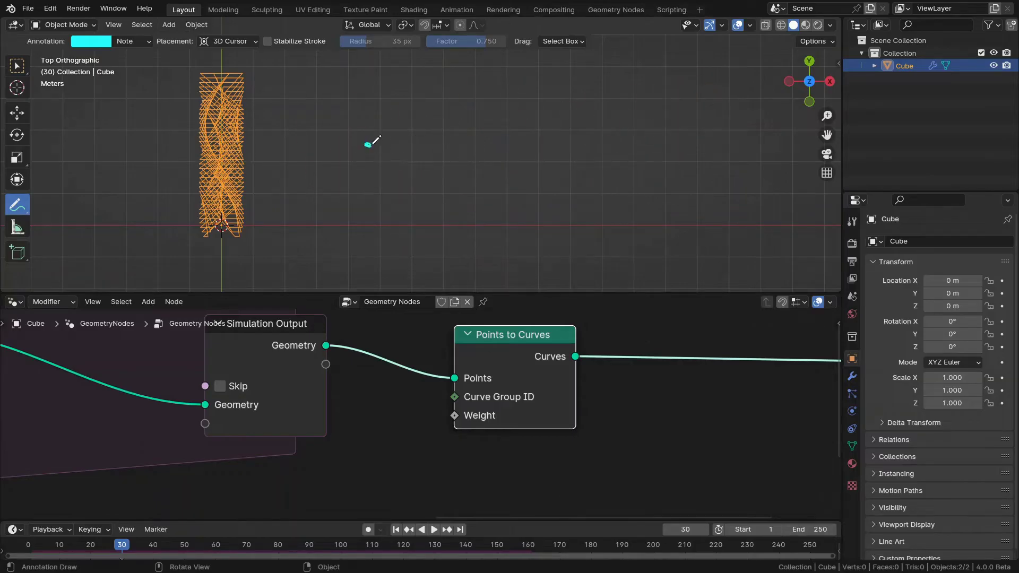
pyautogui.moveTo(370, 194); pyautogui.dragTo(369, 200)
pyautogui.moveTo(371, 242); pyautogui.dragTo(372, 243)
pyautogui.moveTo(323, 137); pyautogui.dragTo(336, 159)
pyautogui.moveTo(319, 192)
pyautogui.mouseDown()
pyautogui.moveTo(321, 210)
pyautogui.moveTo(336, 213)
pyautogui.moveTo(327, 255)
pyautogui.mouseUp()
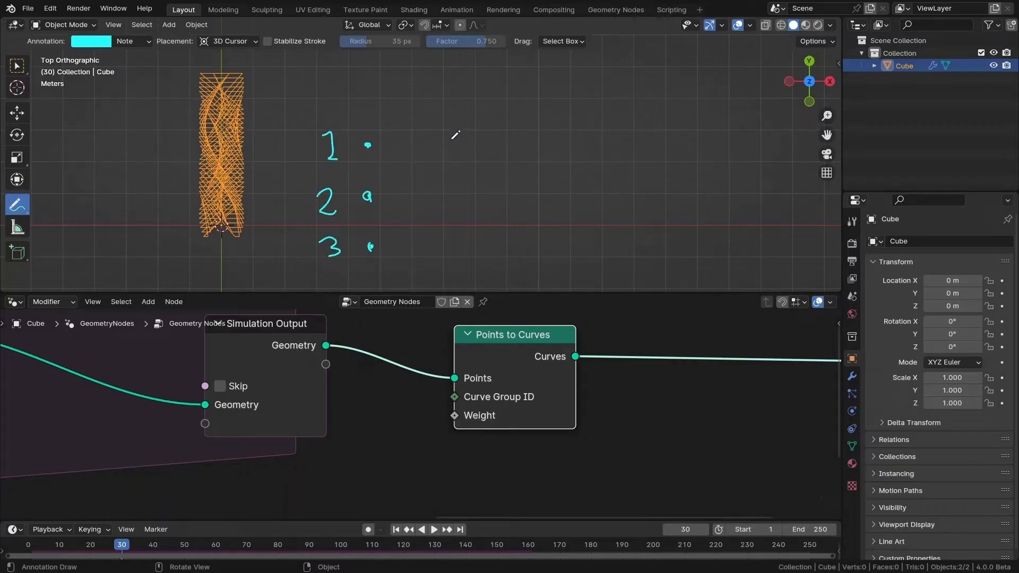
# Step: Draw a second column of three dots beside the first and number them 4, 5 and 6
pyautogui.moveTo(452, 138); pyautogui.dragTo(453, 141)
pyautogui.moveTo(416, 131)
pyautogui.mouseDown()
pyautogui.moveTo(431, 199)
pyautogui.moveTo(419, 210)
pyautogui.mouseUp()
pyautogui.moveTo(416, 245); pyautogui.dragTo(425, 233)
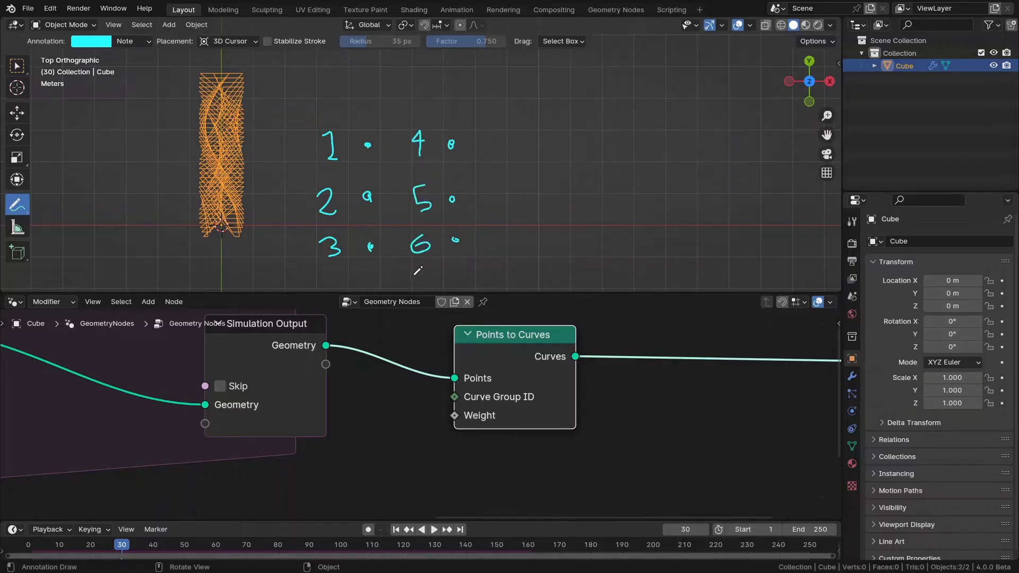
# Step: Renumber the second column of dots 1, 2 and 3 and draw lines joining the dots with matching numbers
pyautogui.moveTo(413, 151)
pyautogui.keyDown('ctrl'); pyautogui.mouseDown(button='right')
pyautogui.moveTo(409, 143)
pyautogui.moveTo(416, 237)
pyautogui.mouseUp(button='right'); pyautogui.keyUp('ctrl')
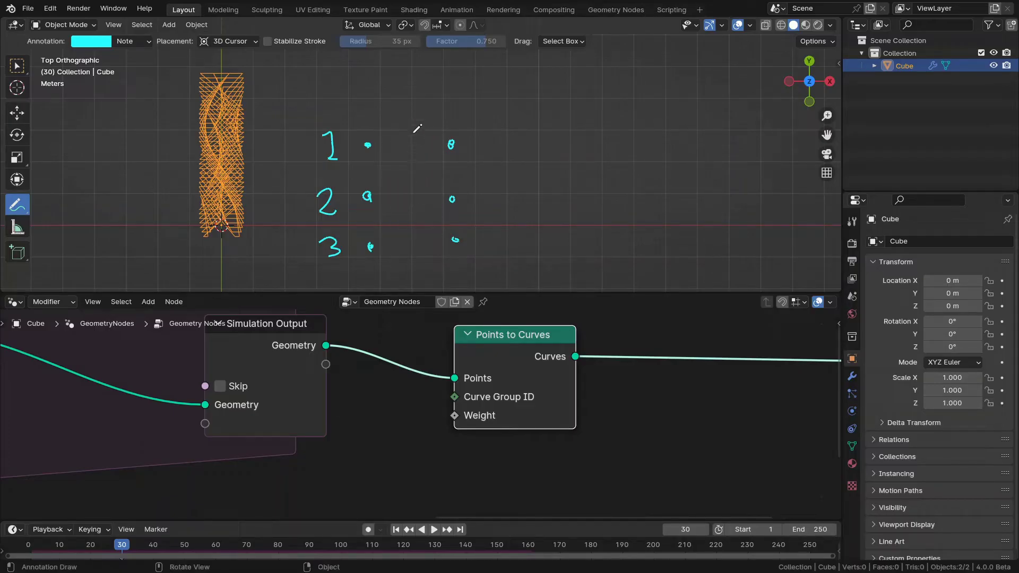
pyautogui.moveTo(418, 124); pyautogui.dragTo(422, 150)
pyautogui.moveTo(417, 189)
pyautogui.mouseDown()
pyautogui.moveTo(416, 206)
pyautogui.moveTo(430, 208)
pyautogui.moveTo(420, 245)
pyautogui.mouseUp()
pyautogui.moveTo(367, 144); pyautogui.dragTo(451, 144)
pyautogui.moveTo(367, 195); pyautogui.dragTo(454, 196)
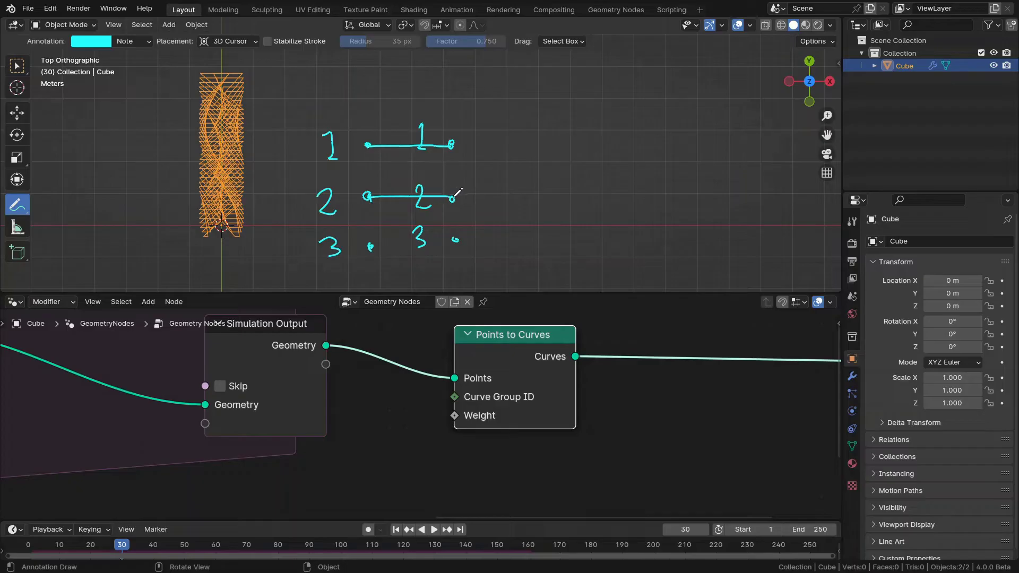
pyautogui.moveTo(370, 246); pyautogui.dragTo(461, 241)
# Step: Add a reroute to the links leaving Mesh to Points and move the preceding nodes away from the simulation zone
pyautogui.scroll(-4, 405, 338)
pyautogui.moveTo(335, 346); pyautogui.dragTo(590, 326, button='middle')
pyautogui.moveTo(324, 343); pyautogui.dragTo(590, 346, button='middle')
pyautogui.scroll(7, 384, 342)
pyautogui.scroll(-2, 374, 338)
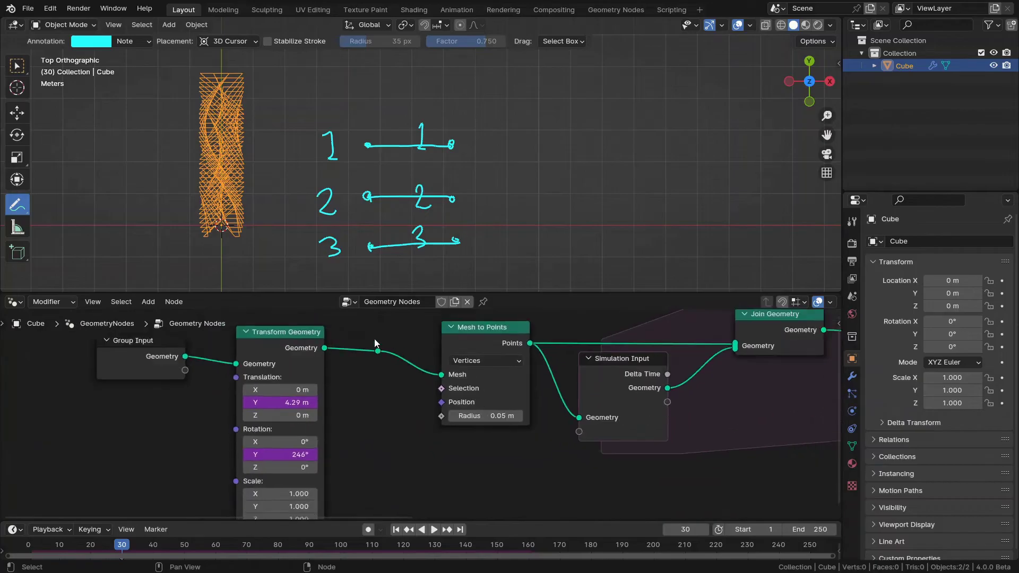
pyautogui.moveTo(374, 338); pyautogui.dragTo(434, 365, button='middle')
pyautogui.keyDown('shift'); pyautogui.moveTo(435, 370); pyautogui.dragTo(438, 381, button='right'); pyautogui.keyUp('shift')
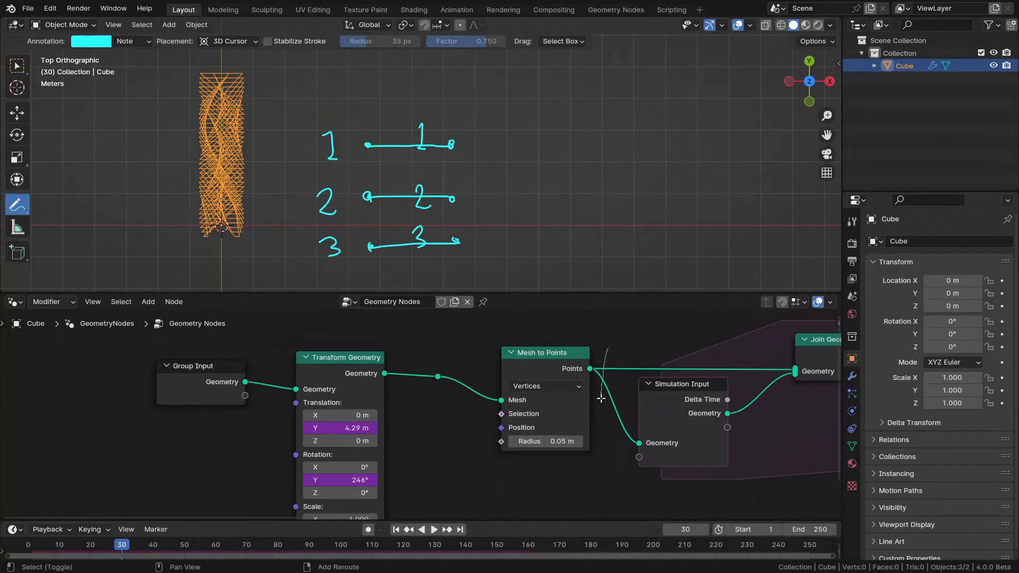
pyautogui.keyDown('shift'); pyautogui.moveTo(600, 398); pyautogui.dragTo(601, 399, button='right'); pyautogui.keyUp('shift')
pyautogui.moveTo(151, 337); pyautogui.dragTo(544, 436)
pyautogui.press('g')
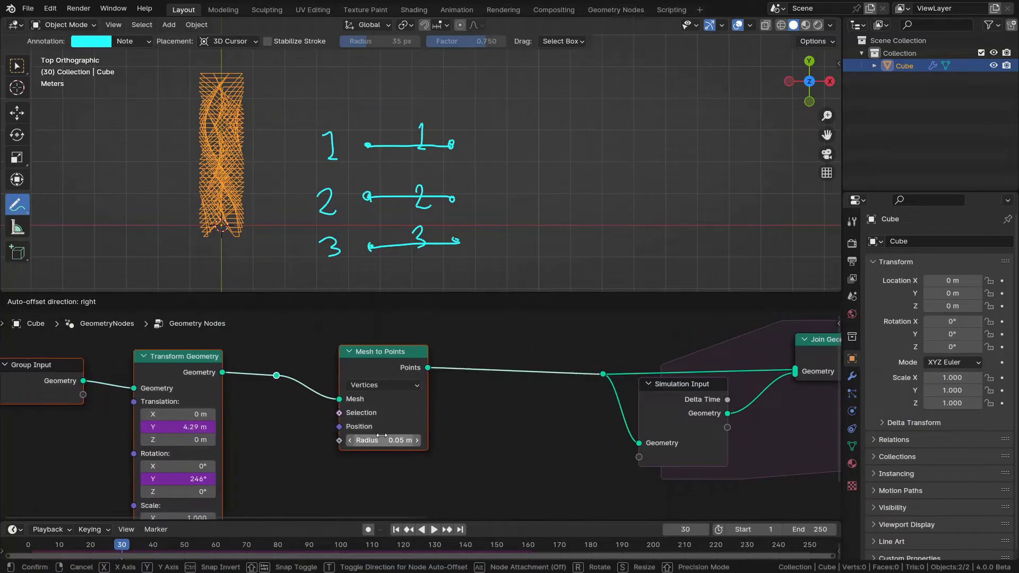
pyautogui.click(361, 437)
# Step: Insert a Set ID node on the link between Mesh to Points and the reroute
pyautogui.press('F3')
pyautogui.write('set')
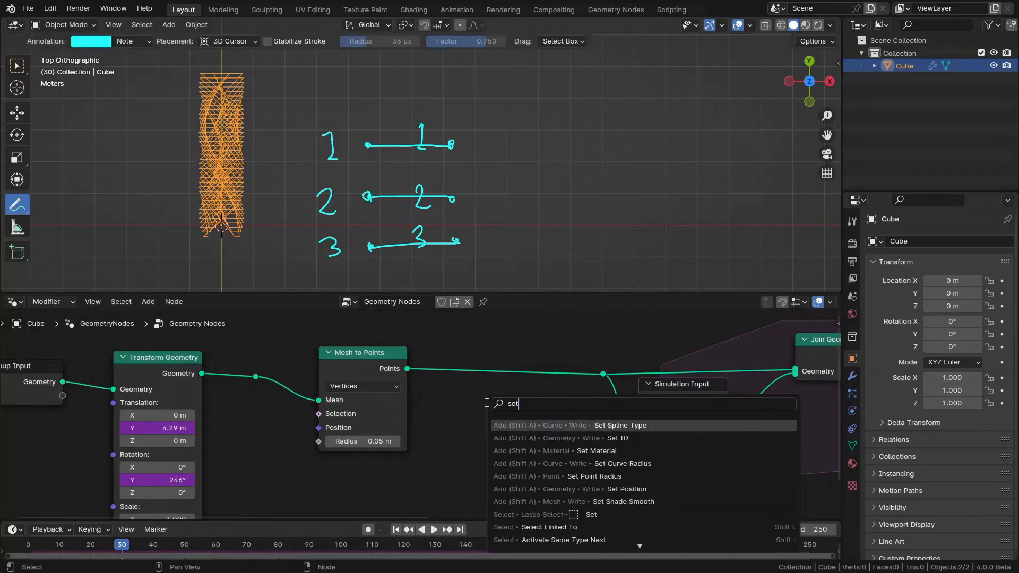
pyautogui.write(' id')
pyautogui.press('Return')
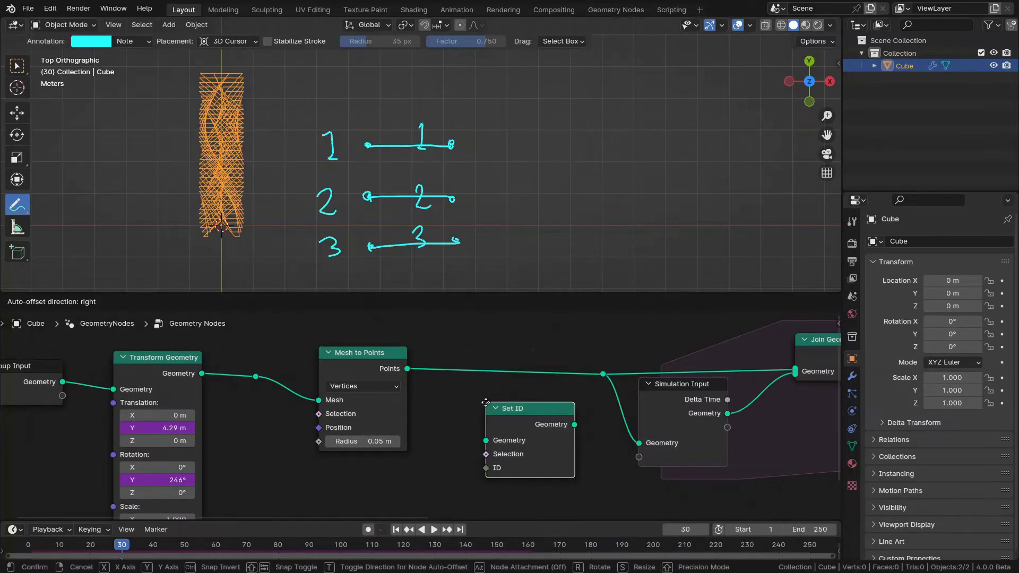
pyautogui.click(467, 340)
# Step: Add an Index node below Set ID and connect it to the ID input
pyautogui.press('F3')
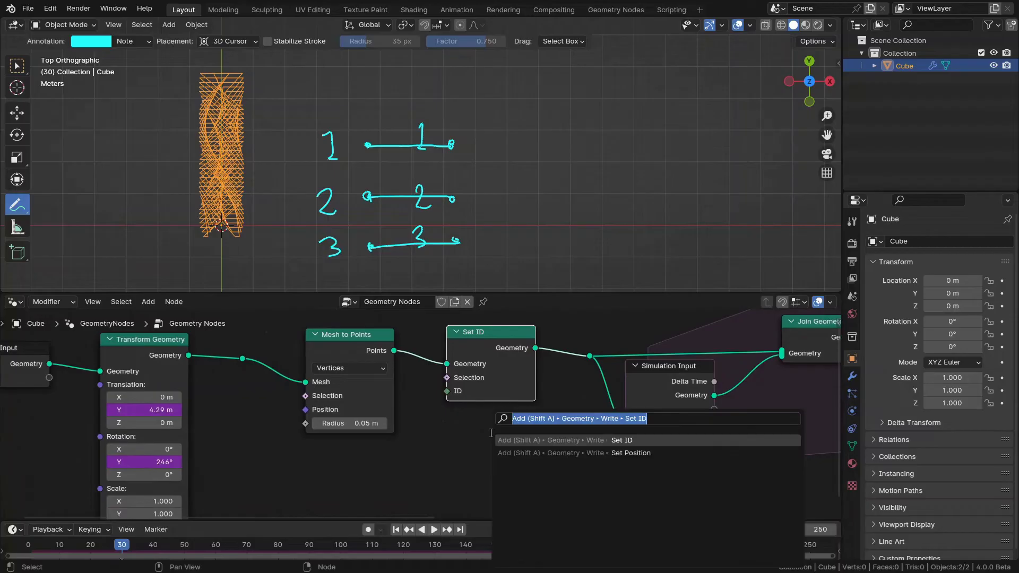
pyautogui.write('index')
pyautogui.press('Return')
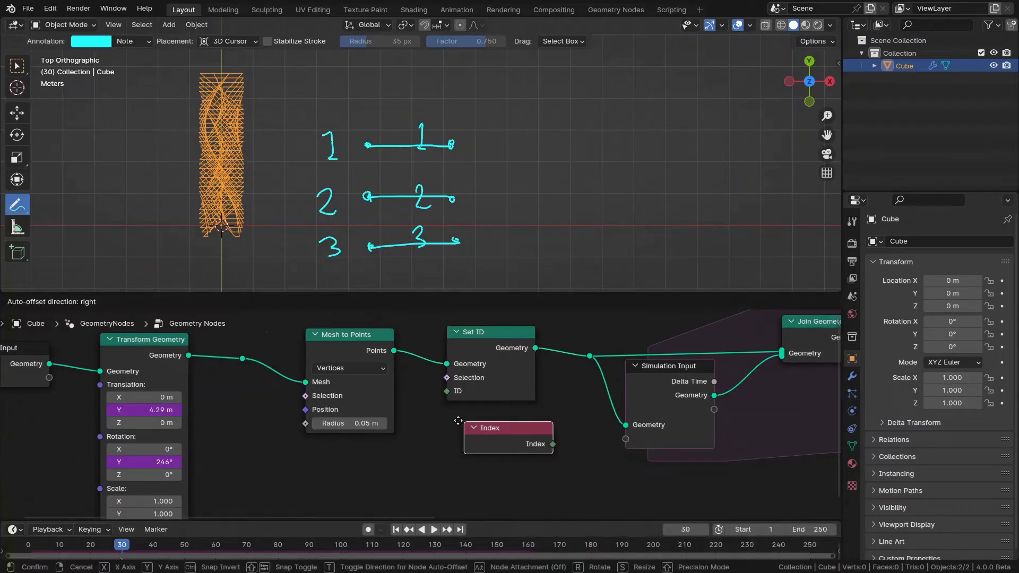
pyautogui.click(438, 411)
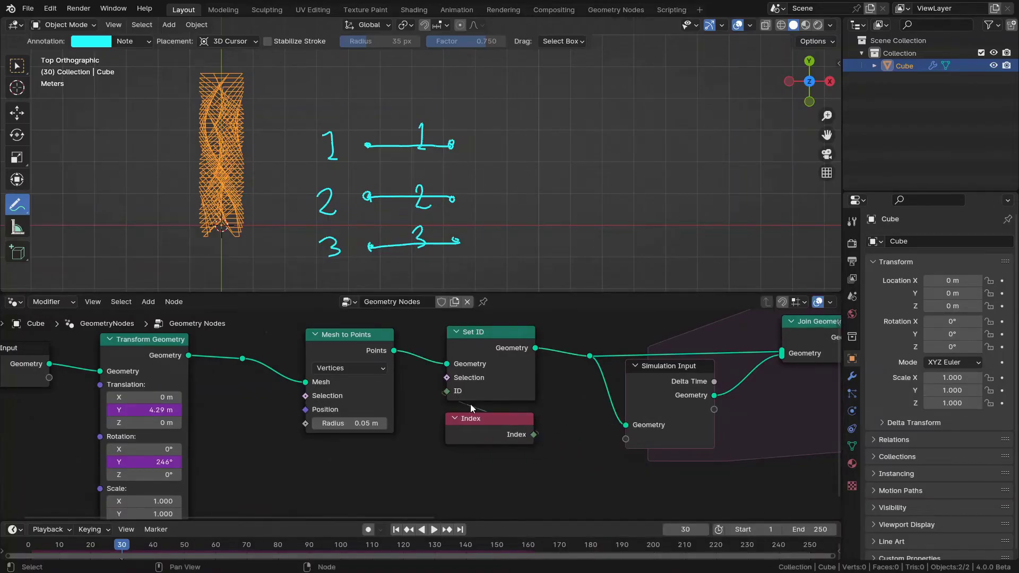
# Step: Add an ID node below Points to Curves and connect it to the Curve Group ID input
pyautogui.scroll(-2, 635, 416)
pyautogui.moveTo(635, 415); pyautogui.dragTo(53, 411, button='middle')
pyautogui.scroll(7, 329, 388)
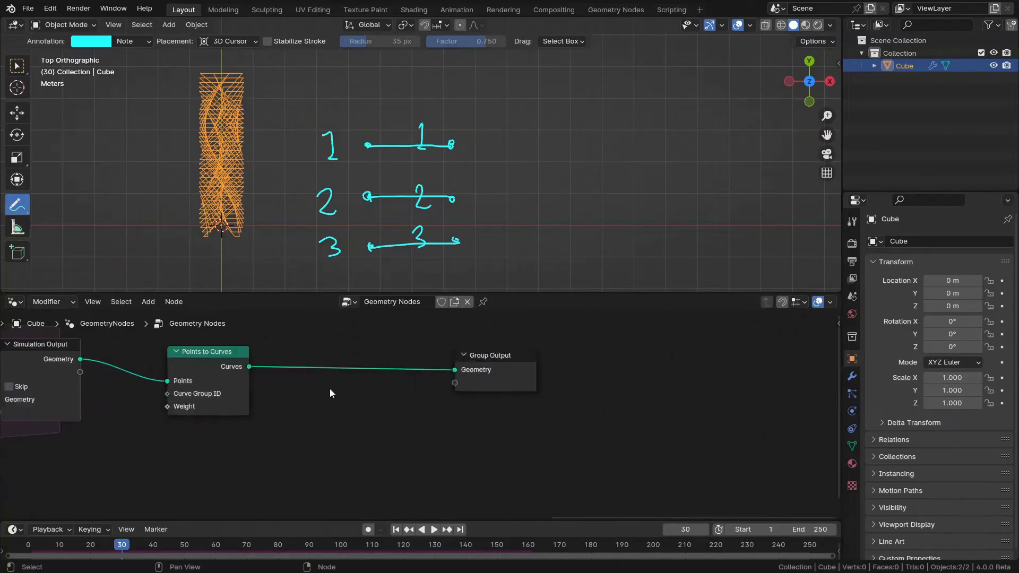
pyautogui.moveTo(330, 388); pyautogui.dragTo(545, 376, button='middle')
pyautogui.moveTo(398, 354); pyautogui.dragTo(411, 355)
pyautogui.press('F3')
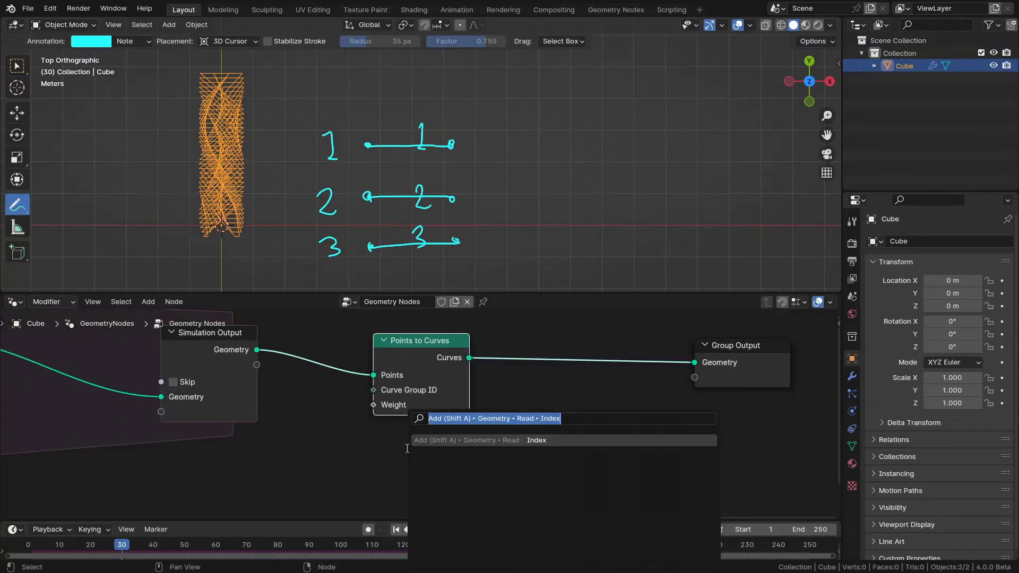
pyautogui.write('id')
pyautogui.click(407, 451)
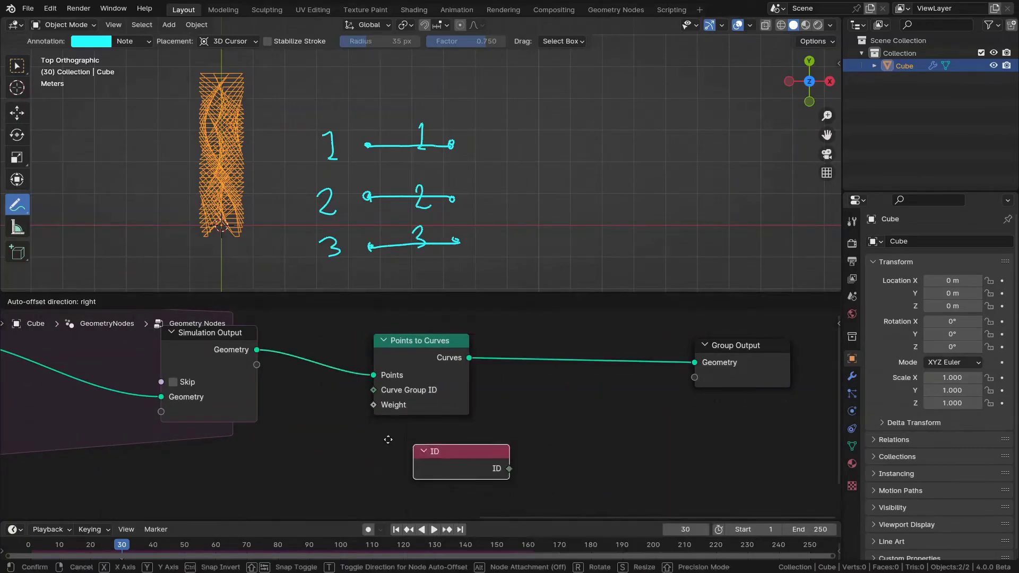
pyautogui.click(455, 450)
pyautogui.moveTo(470, 448); pyautogui.dragTo(372, 392)
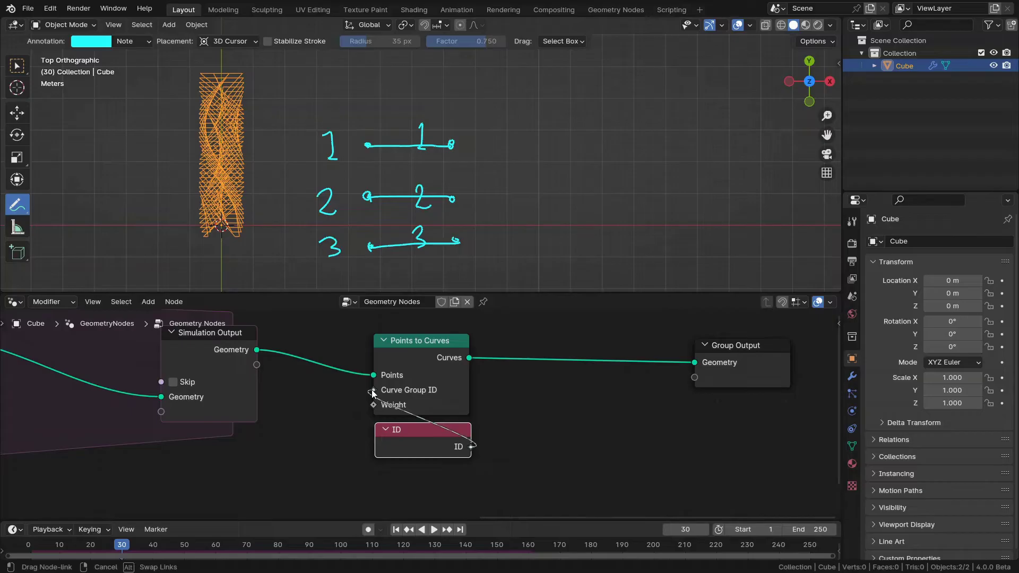
pyautogui.moveTo(371, 389); pyautogui.dragTo(371, 390)
# Step: Erase the remaining annotations in the viewport and return the timeline to frame 1
pyautogui.click(396, 529)
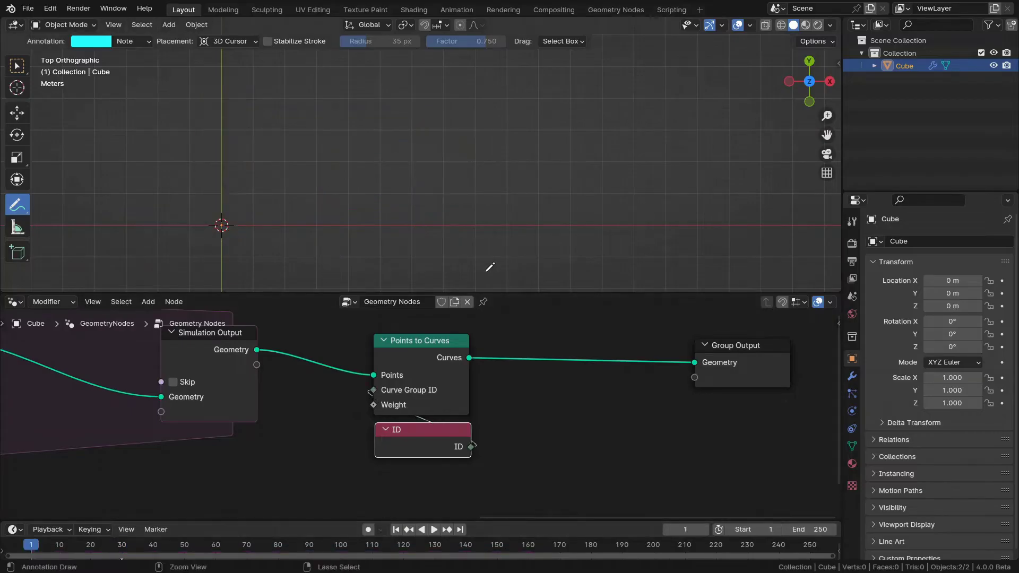
pyautogui.click(161, 545)
pyautogui.moveTo(450, 236)
pyautogui.keyDown('ctrl'); pyautogui.mouseDown()
pyautogui.moveTo(311, 219)
pyautogui.moveTo(446, 139)
pyautogui.mouseUp(); pyautogui.keyUp('ctrl')
pyautogui.click(396, 529)
# Step: Play the simulation to frame 143 in a perspective view and switch to the selection tool
pyautogui.moveTo(381, 242)
pyautogui.keyDown('shift'); pyautogui.mouseDown(button='middle')
pyautogui.moveTo(414, 228)
pyautogui.moveTo(340, 186)
pyautogui.moveTo(406, 163)
pyautogui.mouseUp(button='middle'); pyautogui.keyUp('shift')
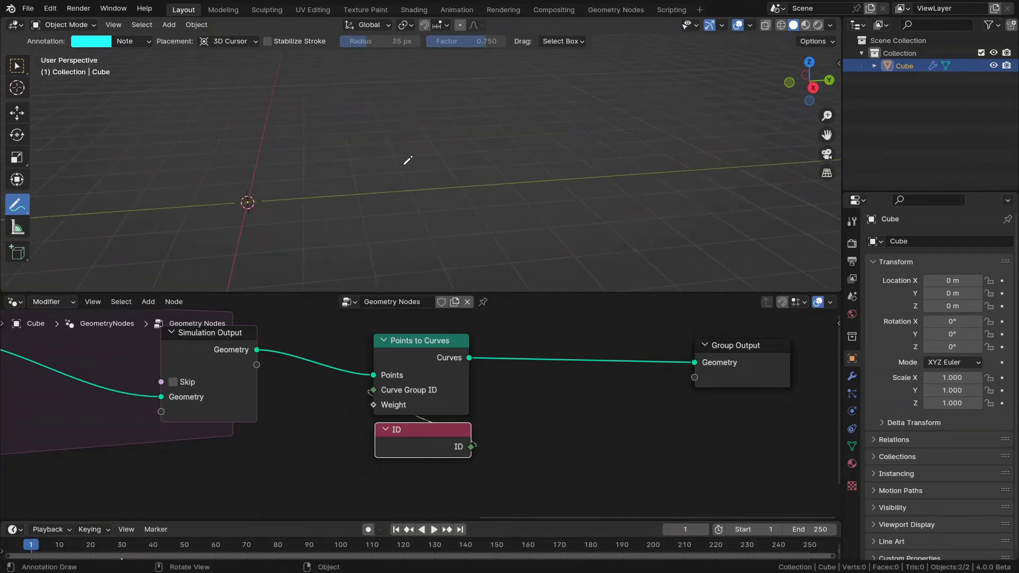
pyautogui.press('space')
pyautogui.moveTo(460, 197)
pyautogui.keyDown('shift'); pyautogui.mouseDown(button='middle')
pyautogui.moveTo(341, 190)
pyautogui.moveTo(275, 161)
pyautogui.moveTo(211, 151)
pyautogui.moveTo(329, 207)
pyautogui.moveTo(391, 191)
pyautogui.moveTo(239, 209)
pyautogui.moveTo(482, 197)
pyautogui.mouseUp(button='middle'); pyautogui.keyUp('shift')
pyautogui.scroll(-2, 223, 151)
pyautogui.press('space')
pyautogui.scroll(-4, 418, 200)
pyautogui.press('w')
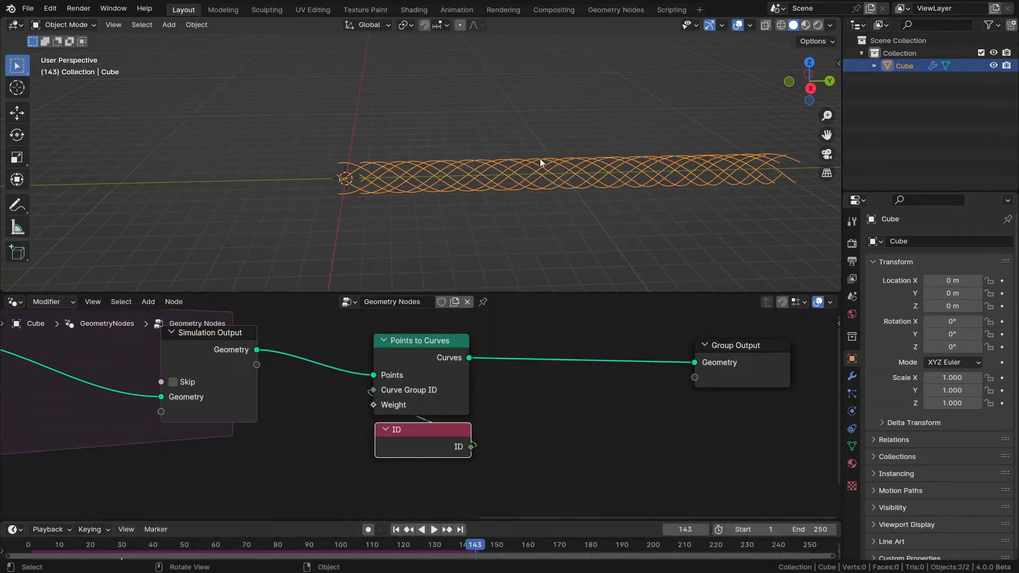
# Step: Preview the Simulation Output geometry with a Viewer node and place the Viewer above Points to Curves
pyautogui.moveTo(247, 397); pyautogui.dragTo(504, 386, button='middle')
pyautogui.keyDown('ctrl'); pyautogui.keyDown('shift'); pyautogui.click(503, 386); pyautogui.keyUp('shift'); pyautogui.keyUp('ctrl')
pyautogui.moveTo(596, 368); pyautogui.dragTo(600, 409, button='middle')
pyautogui.moveTo(610, 421); pyautogui.dragTo(622, 341)
pyautogui.scroll(2, 425, 178)
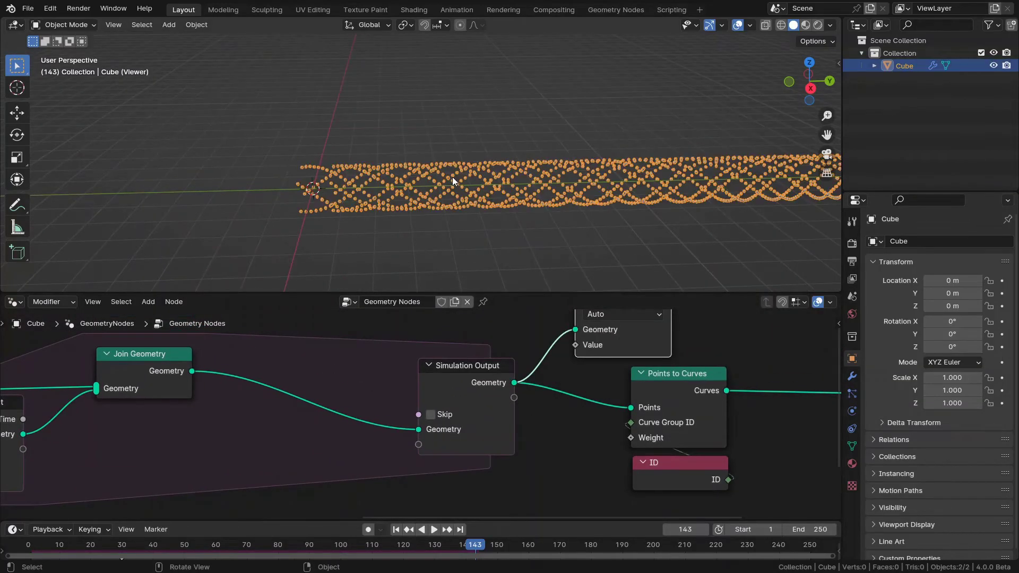
# Step: Move the Simulation Output and the nodes after it away from Join Geometry to widen the simulation zone
pyautogui.moveTo(318, 389); pyautogui.dragTo(429, 380, button='middle')
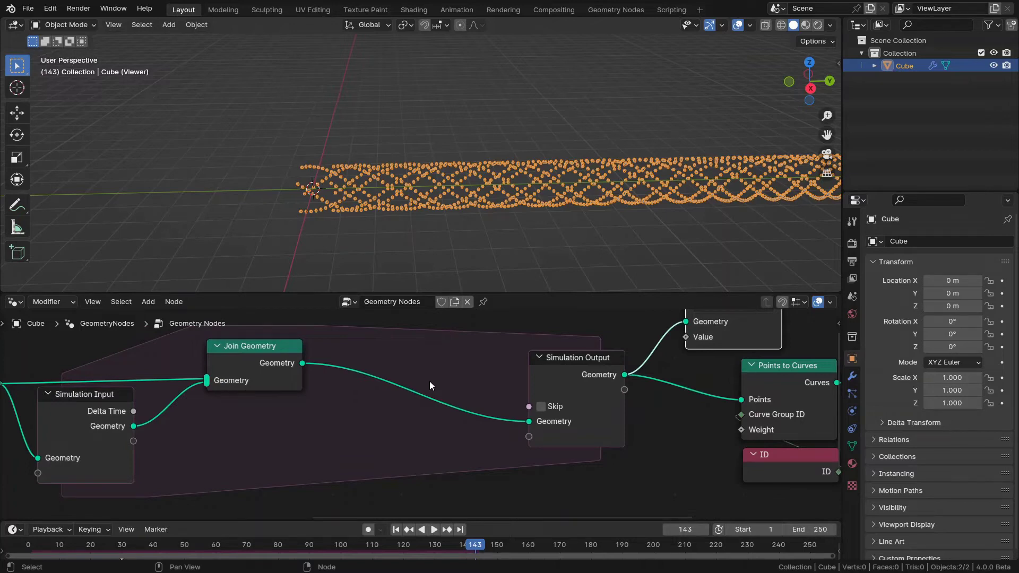
pyautogui.scroll(-2, 502, 376)
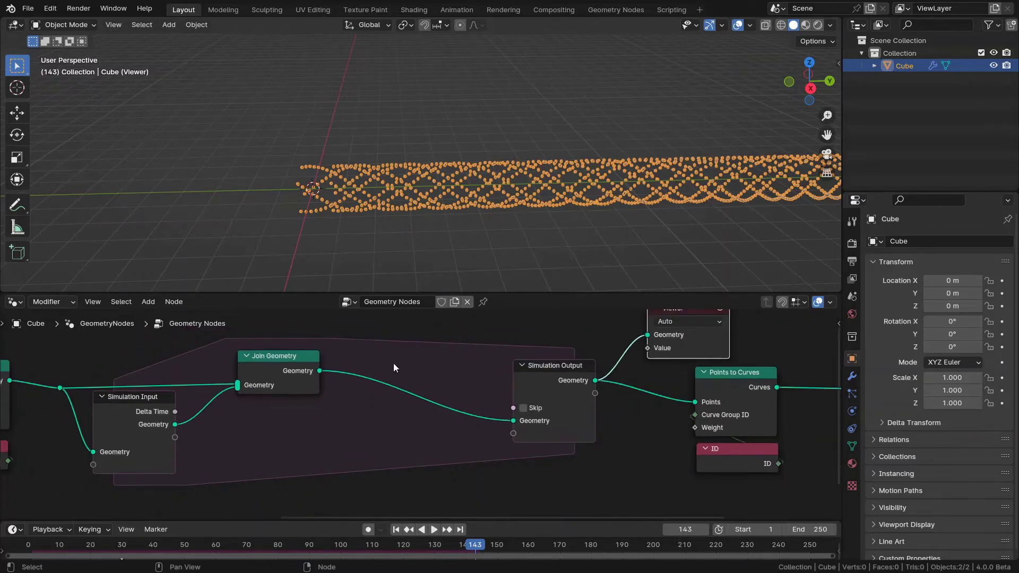
pyautogui.moveTo(366, 375); pyautogui.dragTo(383, 376, button='middle')
pyautogui.scroll(-5, 383, 375)
pyautogui.moveTo(479, 369); pyautogui.dragTo(398, 359, button='middle')
pyautogui.moveTo(422, 329); pyautogui.dragTo(760, 447)
pyautogui.press('g')
pyautogui.click(611, 435)
pyautogui.scroll(2, 331, 403)
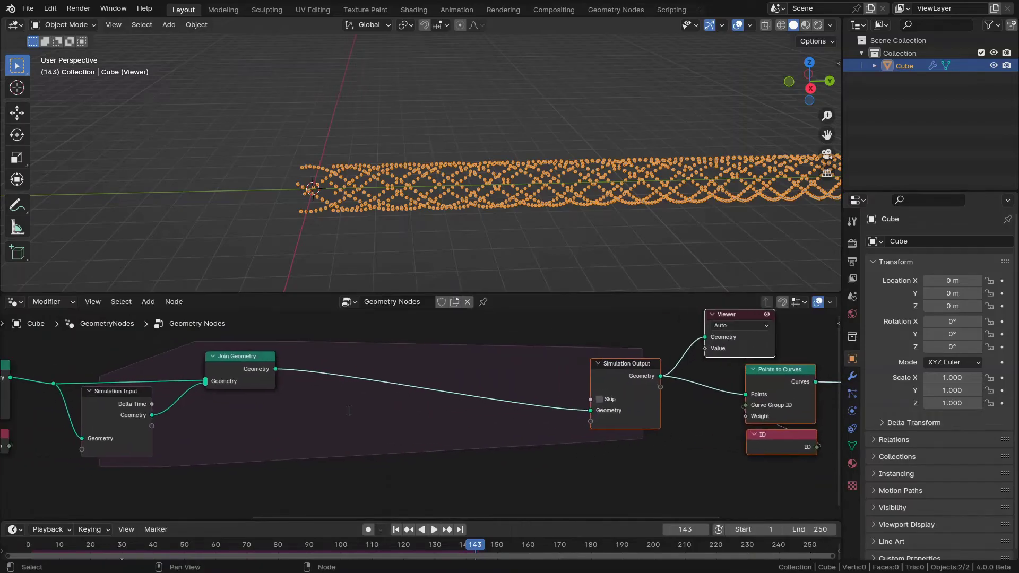
# Step: Insert a Capture Attribute node between Join Geometry and Simulation Output inside the simulation zone
pyautogui.press('F3')
pyautogui.write('capt')
pyautogui.press('Return')
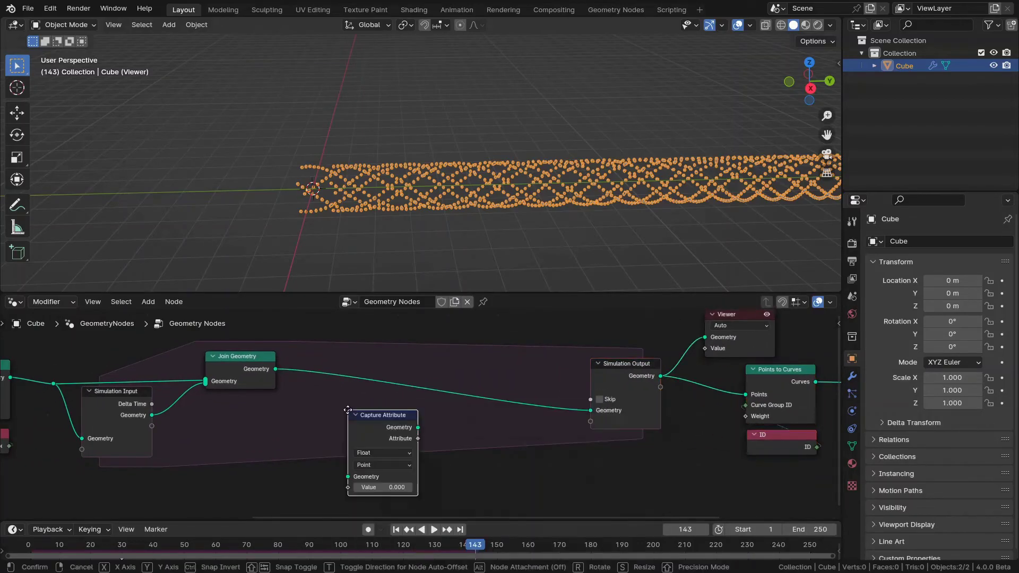
pyautogui.click(348, 354)
pyautogui.scroll(1, 341, 380)
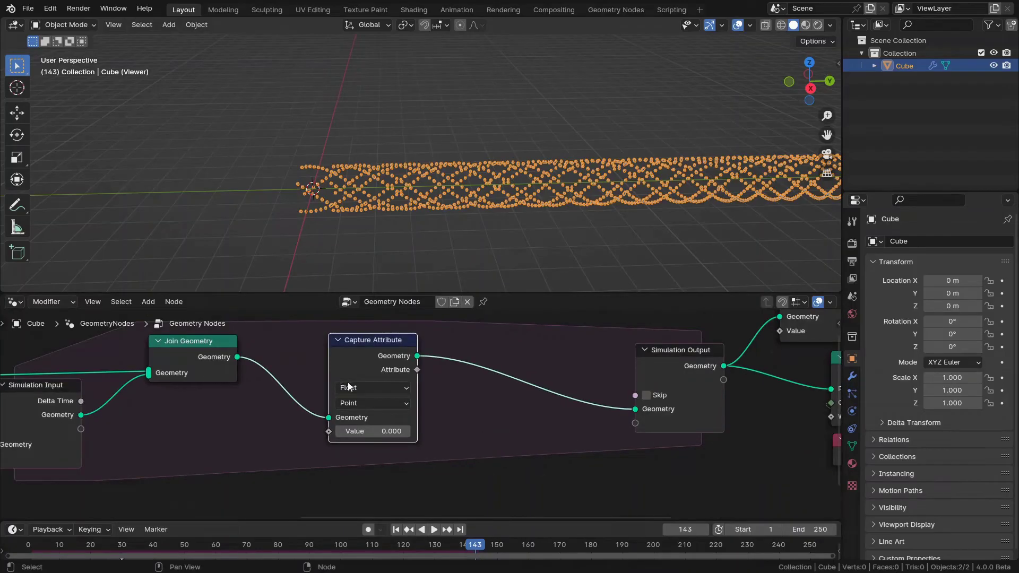
# Step: Set the Capture Attribute node to Integer and feed its Value from a new Simulation Input state socket
pyautogui.click(348, 388)
pyautogui.click(361, 432)
pyautogui.moveTo(348, 360); pyautogui.dragTo(355, 345)
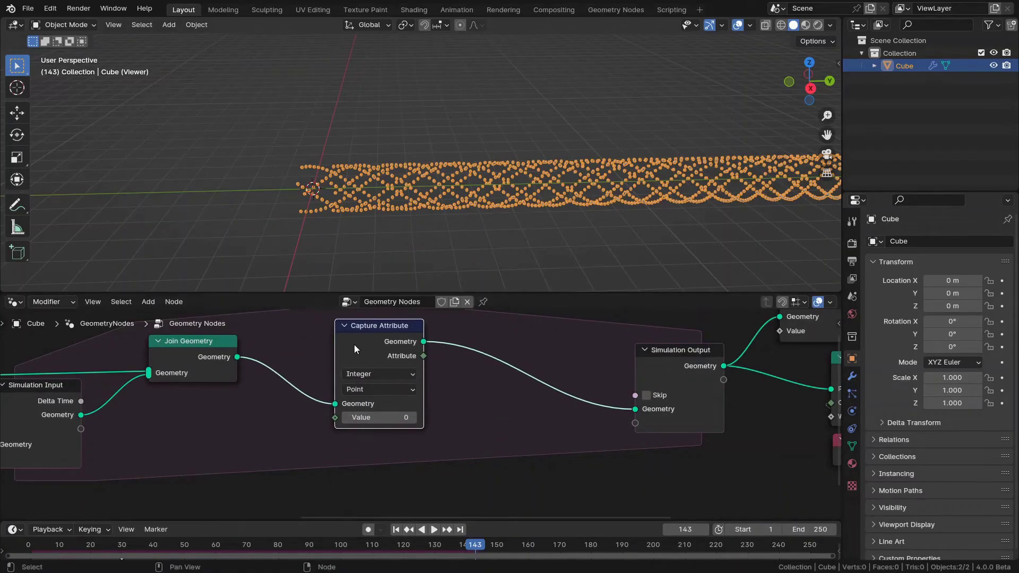
pyautogui.moveTo(354, 345); pyautogui.dragTo(338, 369, button='middle')
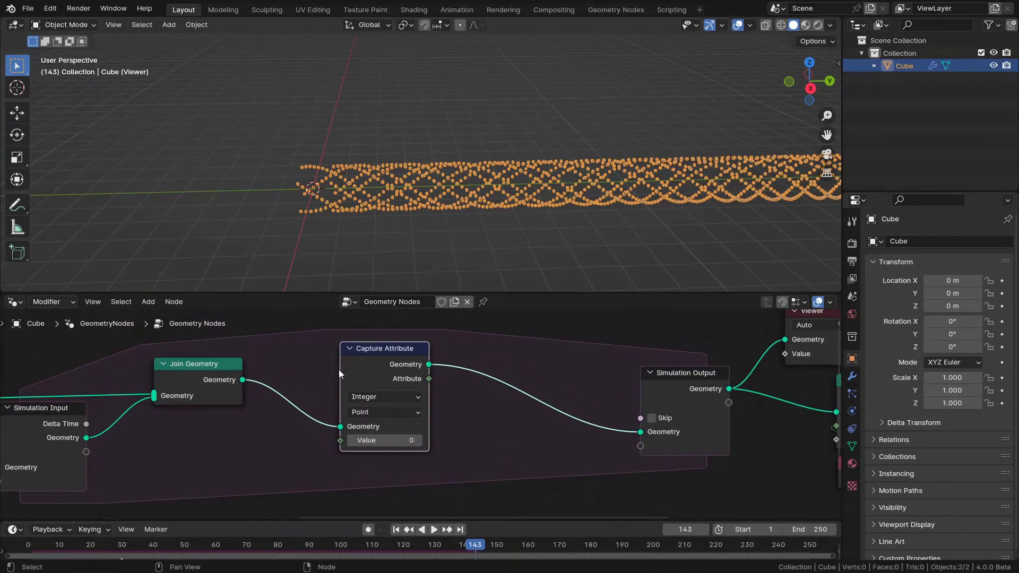
pyautogui.moveTo(339, 369); pyautogui.dragTo(392, 365, button='middle')
pyautogui.moveTo(392, 366); pyautogui.dragTo(389, 355)
pyautogui.moveTo(136, 449); pyautogui.dragTo(435, 428)
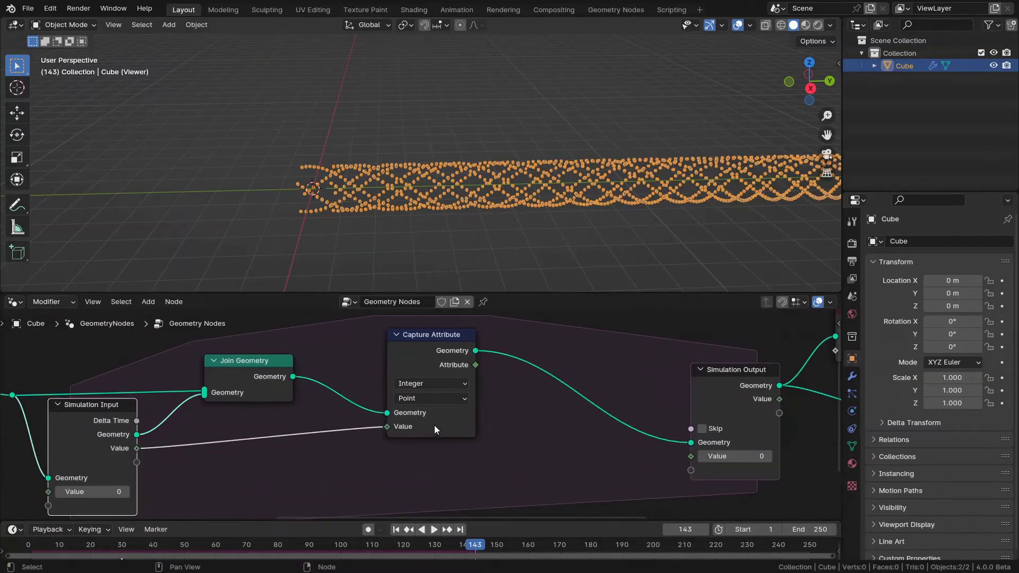
# Step: Attach a Math Add node to the captured Attribute below Capture Attribute and set its second value to 1
pyautogui.moveTo(476, 365); pyautogui.dragTo(405, 456)
pyautogui.write('add')
pyautogui.press('Return')
pyautogui.click(427, 440)
pyautogui.moveTo(497, 462); pyautogui.dragTo(508, 399, button='middle')
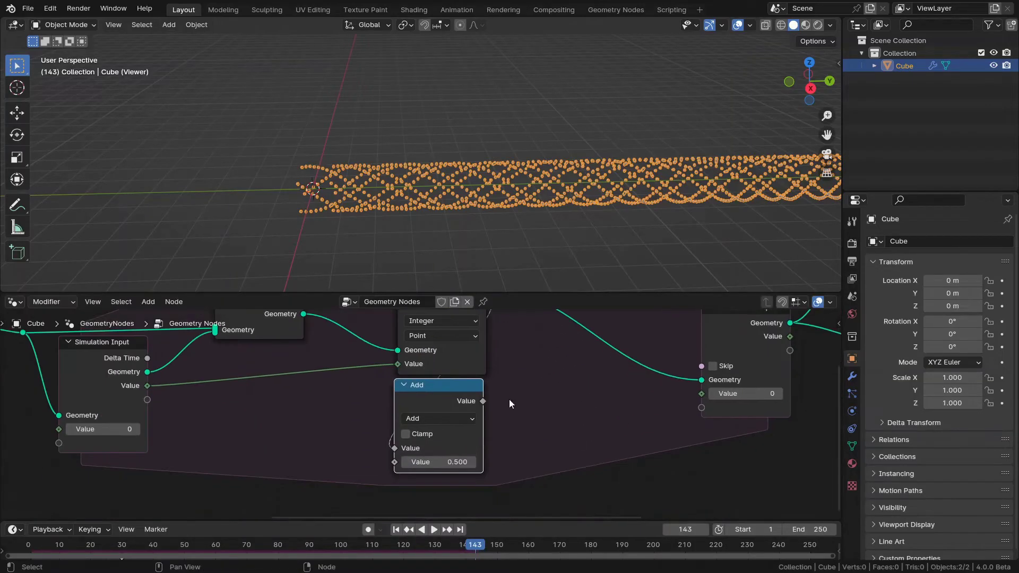
pyautogui.click(440, 460)
pyautogui.write('1')
pyautogui.press('Return')
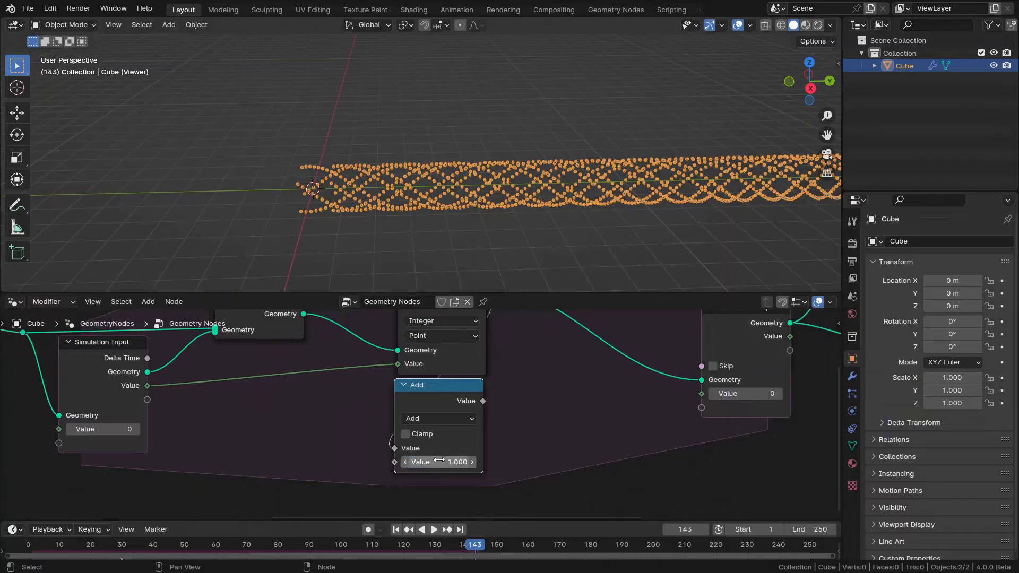
# Step: Collapse the Add node and connect its result to the Simulation Output's Value socket
pyautogui.press('h')
pyautogui.moveTo(419, 387); pyautogui.dragTo(389, 449, button='middle')
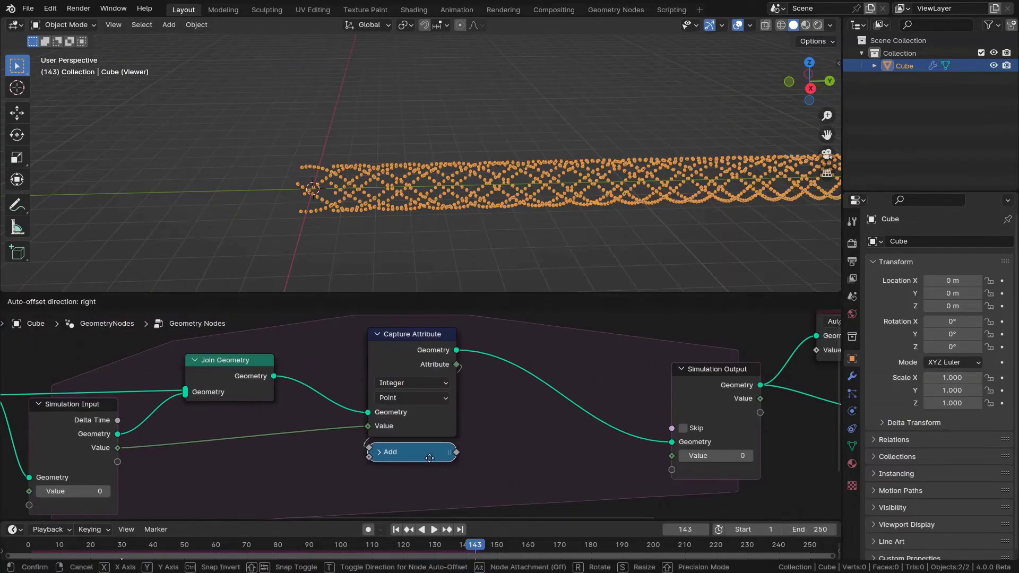
pyautogui.moveTo(456, 452); pyautogui.dragTo(671, 456)
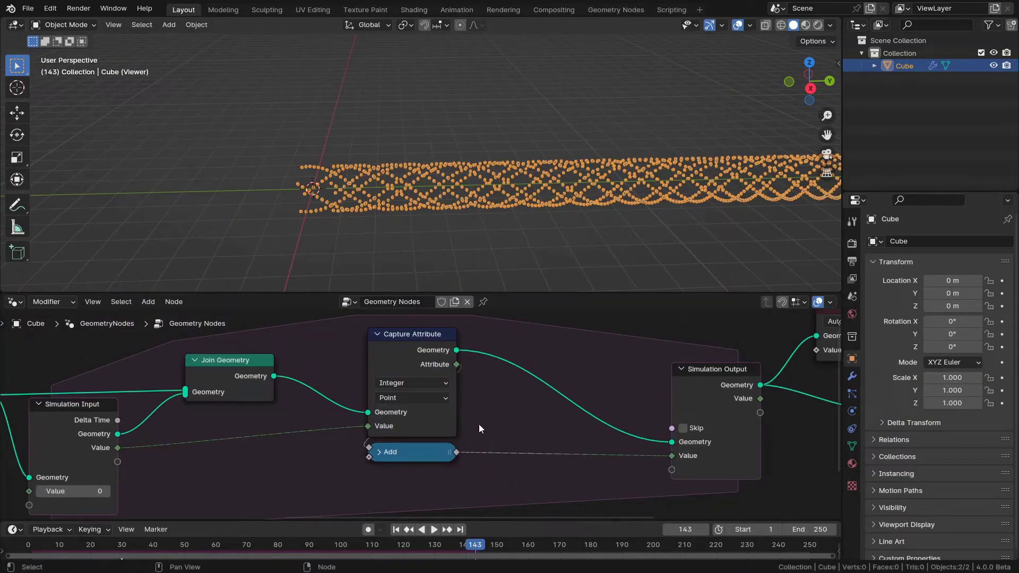
# Step: Feed the captured Attribute into input A of an integer Greater Than compare node and set B to 20
pyautogui.moveTo(456, 364); pyautogui.dragTo(485, 386)
pyautogui.write('greate')
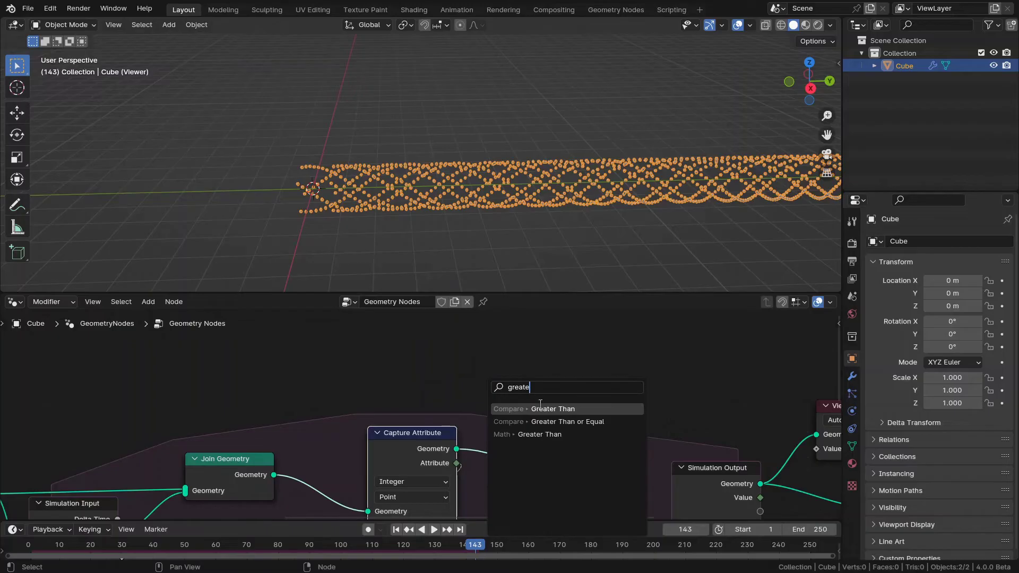
pyautogui.click(540, 408)
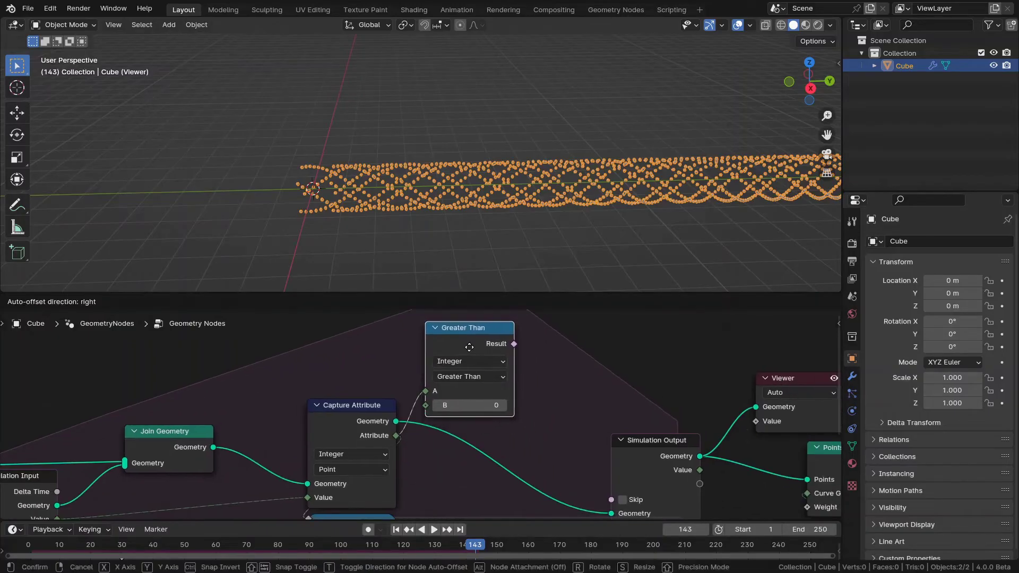
pyautogui.click(467, 350)
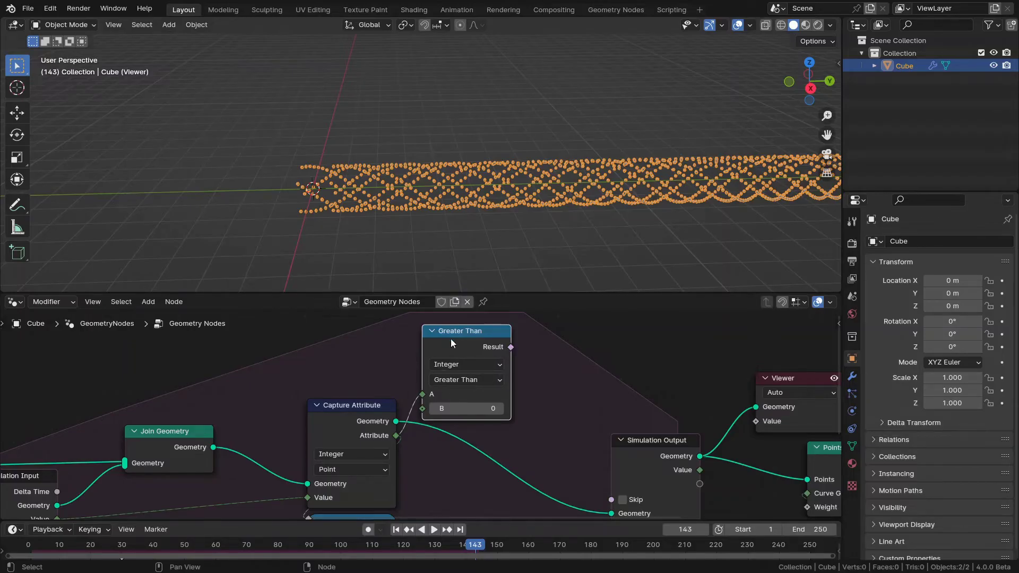
pyautogui.moveTo(420, 396); pyautogui.dragTo(404, 399)
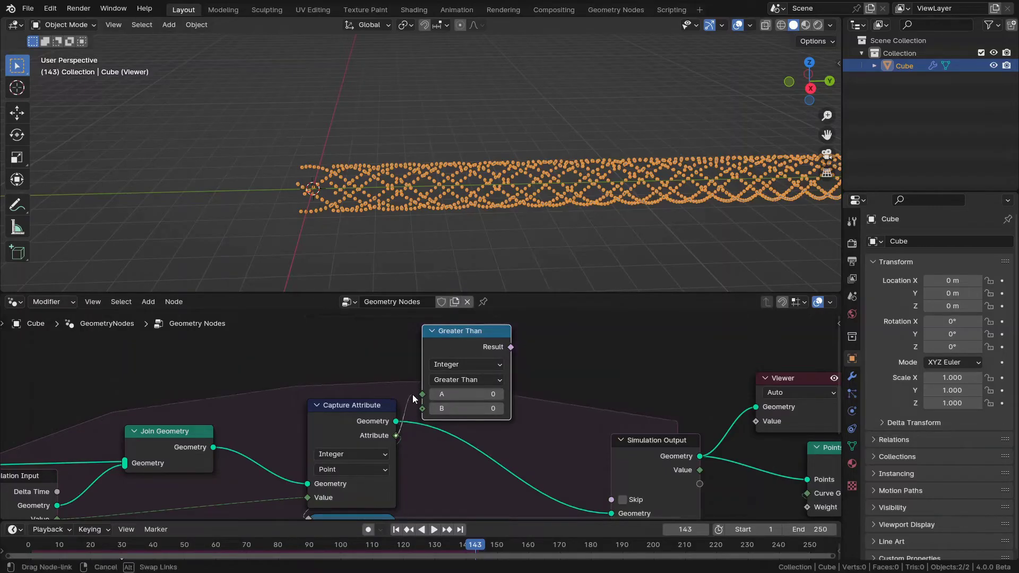
pyautogui.moveTo(412, 393); pyautogui.dragTo(424, 393)
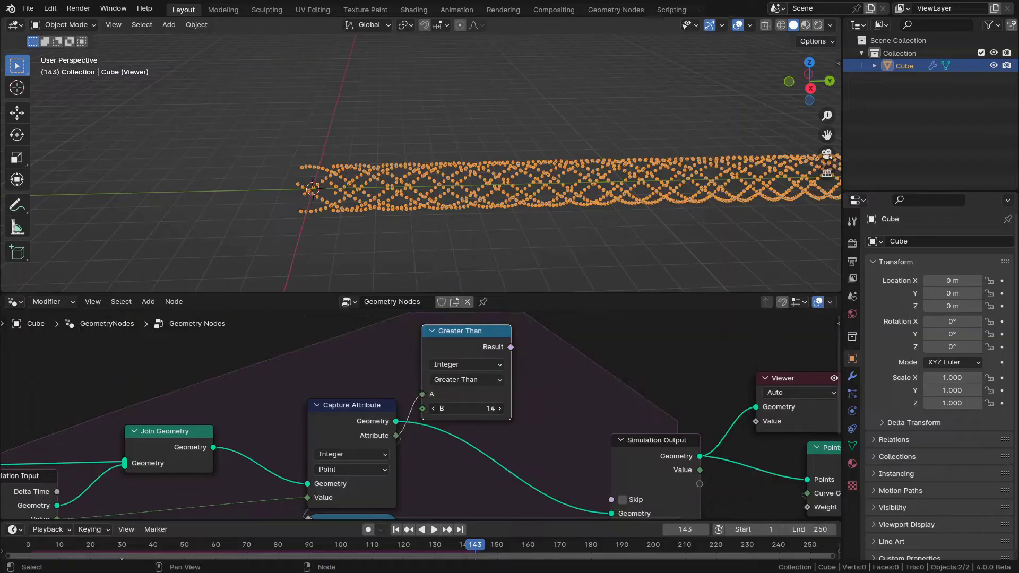
pyautogui.moveTo(499, 408); pyautogui.dragTo(469, 408)
pyautogui.click(469, 408)
pyautogui.write('20')
pyautogui.press('Return')
# Step: Add a Delete Geometry node with the Greater Than result driving its Selection
pyautogui.moveTo(510, 347); pyautogui.dragTo(543, 352)
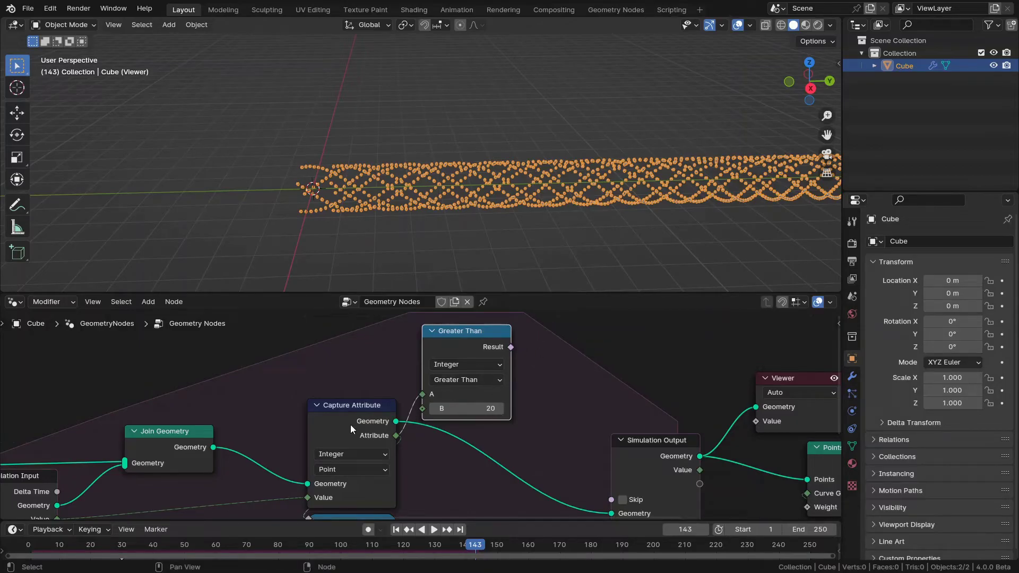
pyautogui.moveTo(511, 347); pyautogui.dragTo(556, 387)
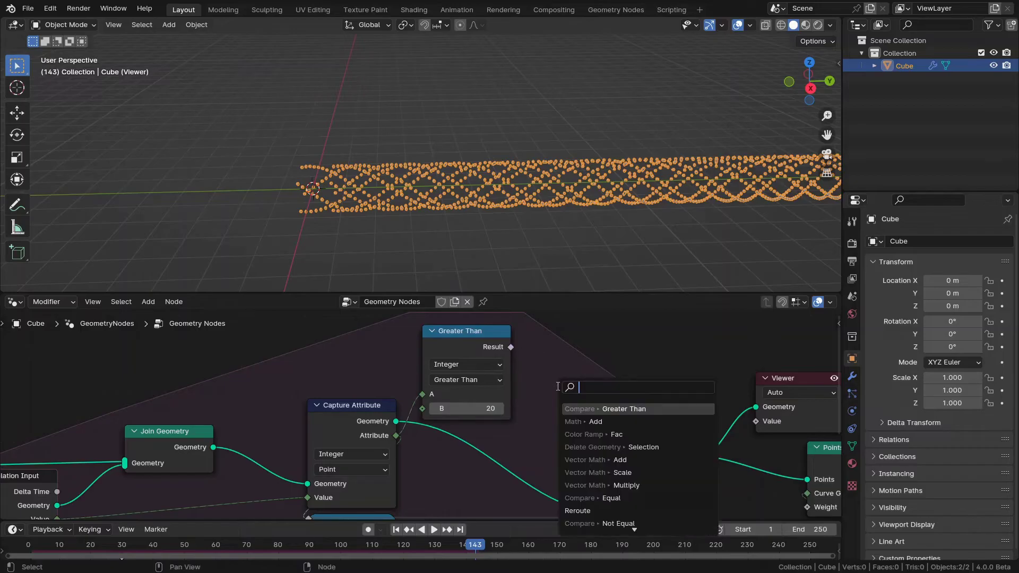
pyautogui.write('t')
pyautogui.press('BackSpace')
pyautogui.write('dele')
pyautogui.press('Return')
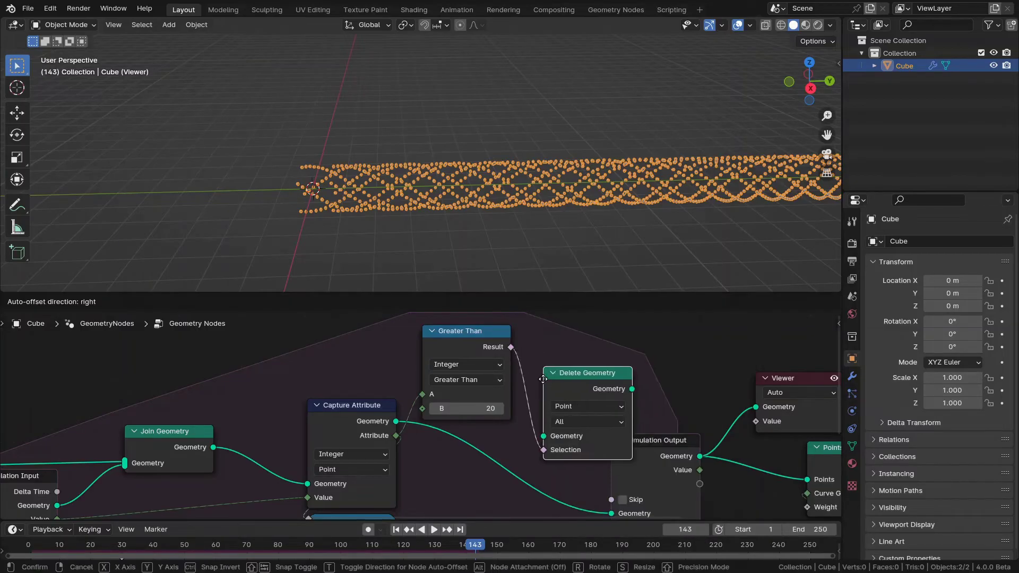
pyautogui.click(418, 435)
# Step: Move the Simulation Output and all nodes after it away from Delete Geometry to make room
pyautogui.scroll(-5, 418, 435)
pyautogui.moveTo(583, 429); pyautogui.dragTo(462, 371, button='middle')
pyautogui.moveTo(460, 330); pyautogui.dragTo(642, 462)
pyautogui.press('g')
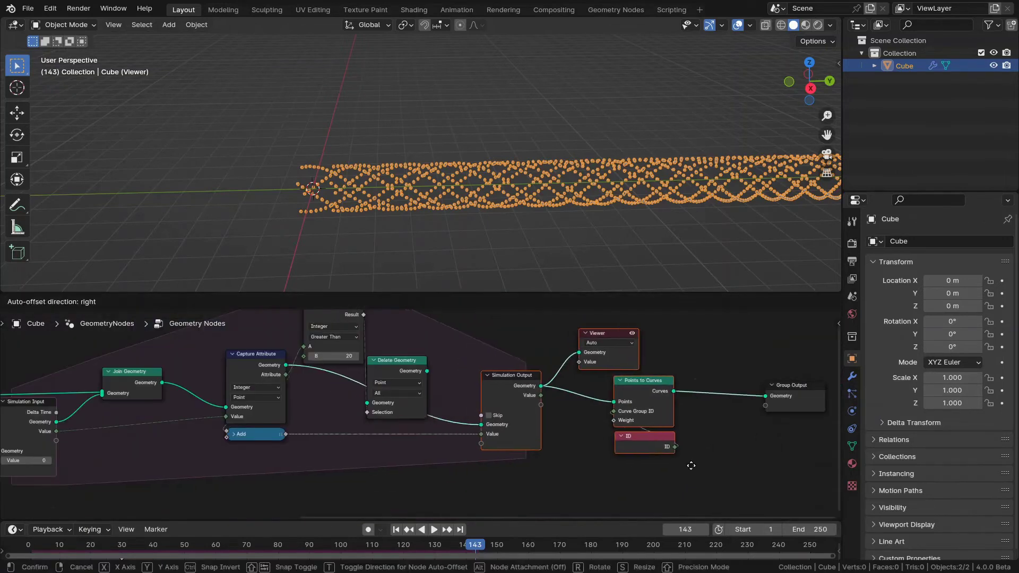
pyautogui.click(698, 465)
# Step: Wire Delete Geometry between Capture Attribute and Simulation Output, and reposition it in the gap
pyautogui.scroll(4, 337, 363)
pyautogui.moveTo(236, 347); pyautogui.dragTo(347, 398)
pyautogui.moveTo(429, 355); pyautogui.dragTo(507, 429)
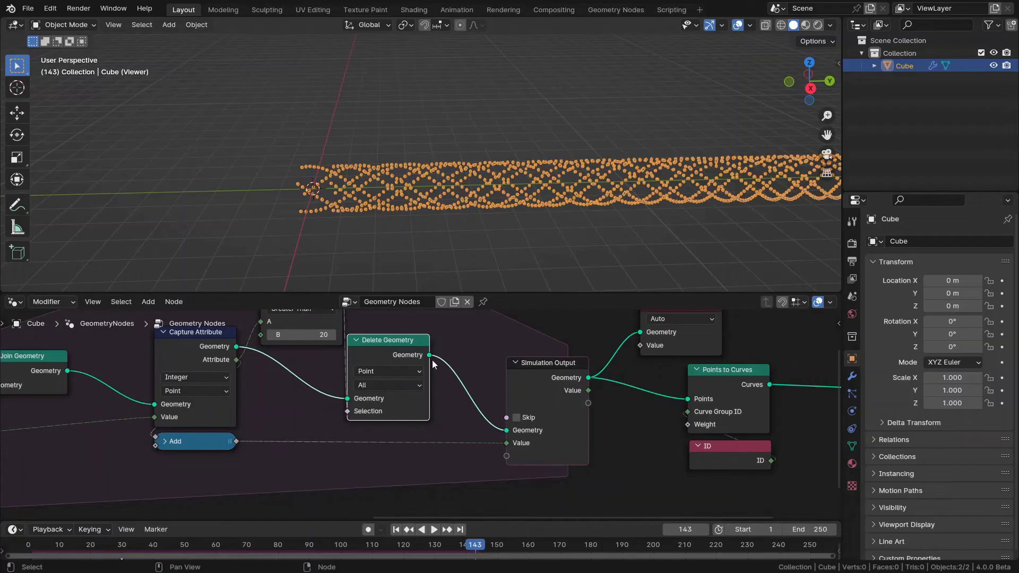
pyautogui.moveTo(380, 342); pyautogui.dragTo(401, 387, button='middle')
pyautogui.moveTo(400, 387); pyautogui.dragTo(428, 372)
pyautogui.moveTo(349, 350); pyautogui.dragTo(379, 355, button='middle')
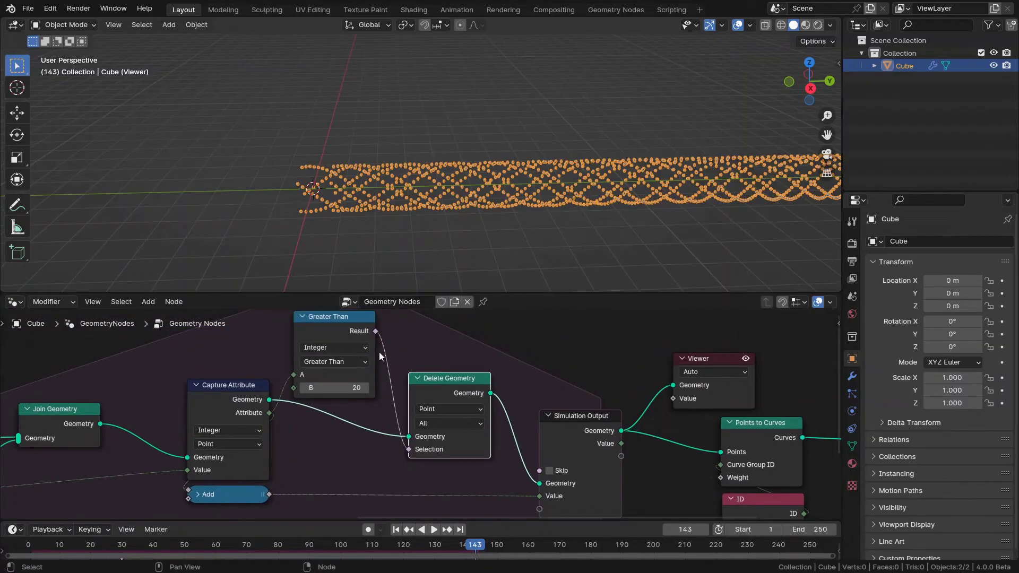
# Step: Replay the simulation from frame 1 to frame 88 to check how old points are removed
pyautogui.click(395, 529)
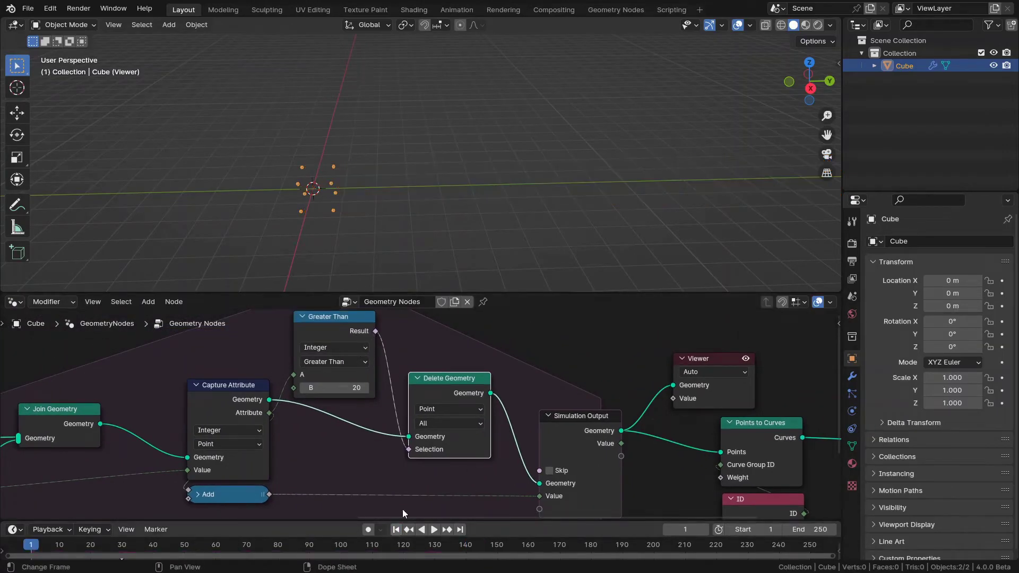
pyautogui.press('space')
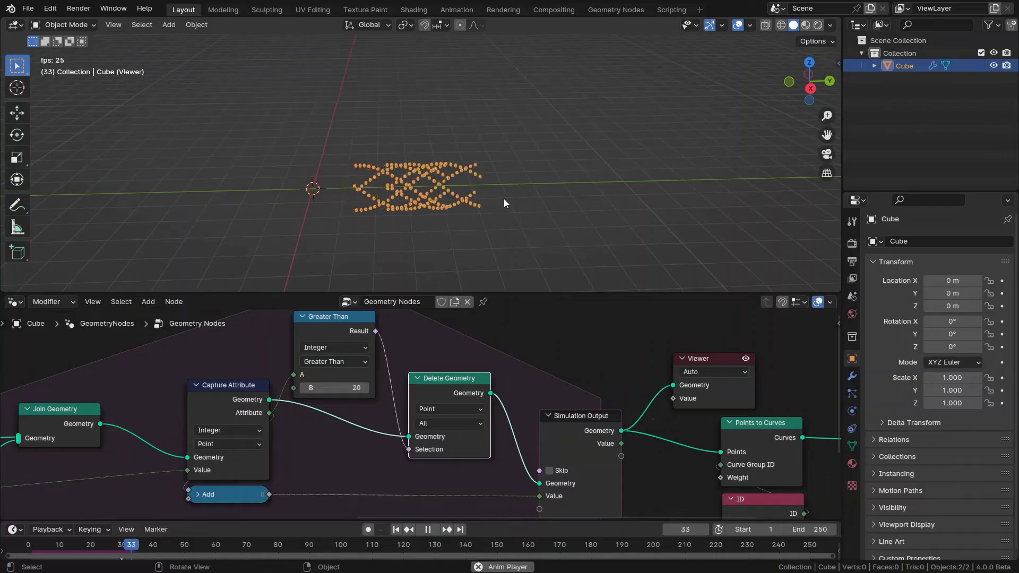
pyautogui.moveTo(549, 183); pyautogui.dragTo(500, 187, button='middle')
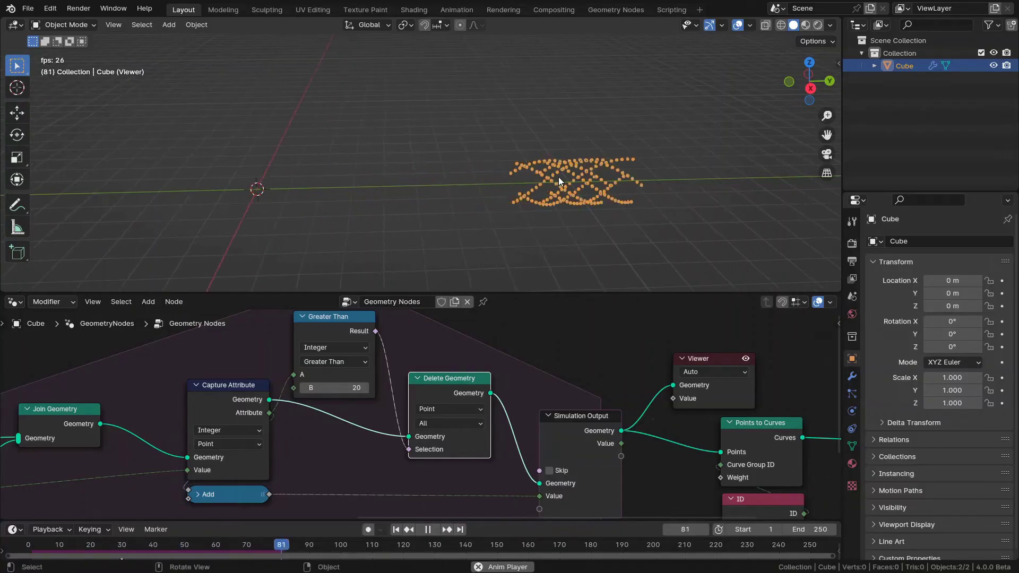
pyautogui.press('space')
# Step: Add a Random Value node above Capture Attribute
pyautogui.moveTo(373, 356); pyautogui.dragTo(486, 378, button='middle')
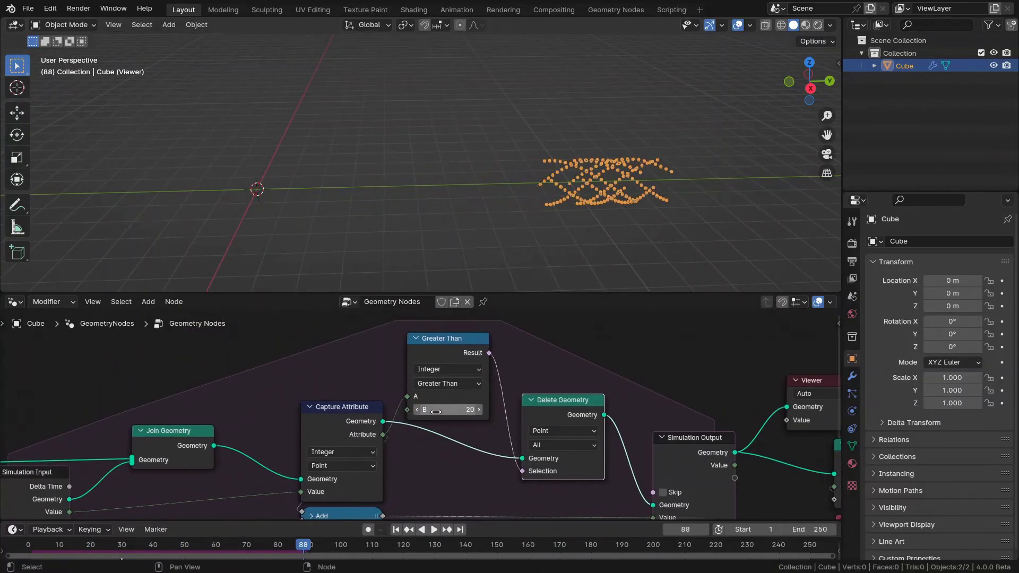
pyautogui.moveTo(450, 411); pyautogui.dragTo(488, 419, button='middle')
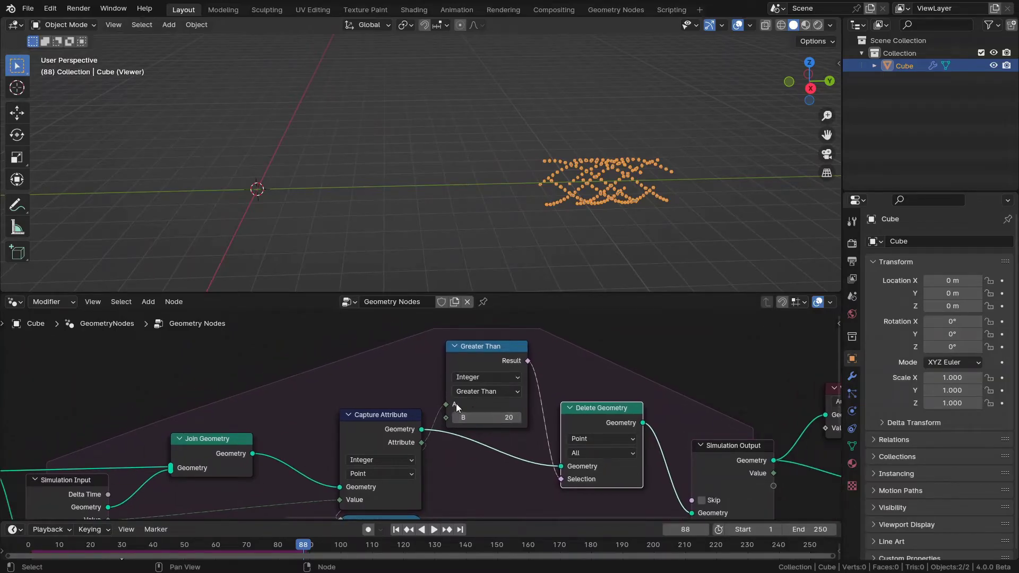
pyautogui.moveTo(456, 404); pyautogui.dragTo(487, 404, button='middle')
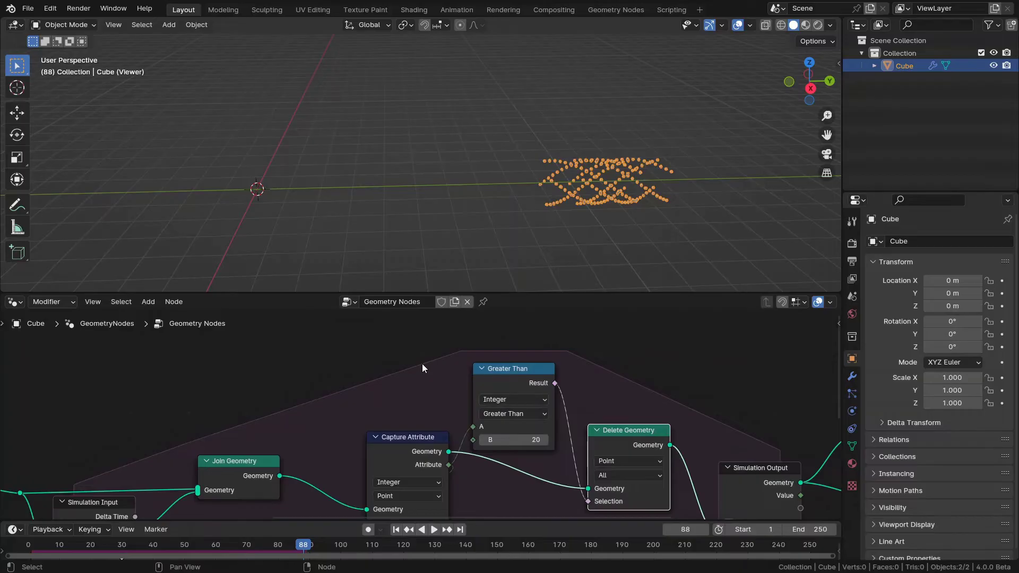
pyautogui.press('F3')
pyautogui.write('random')
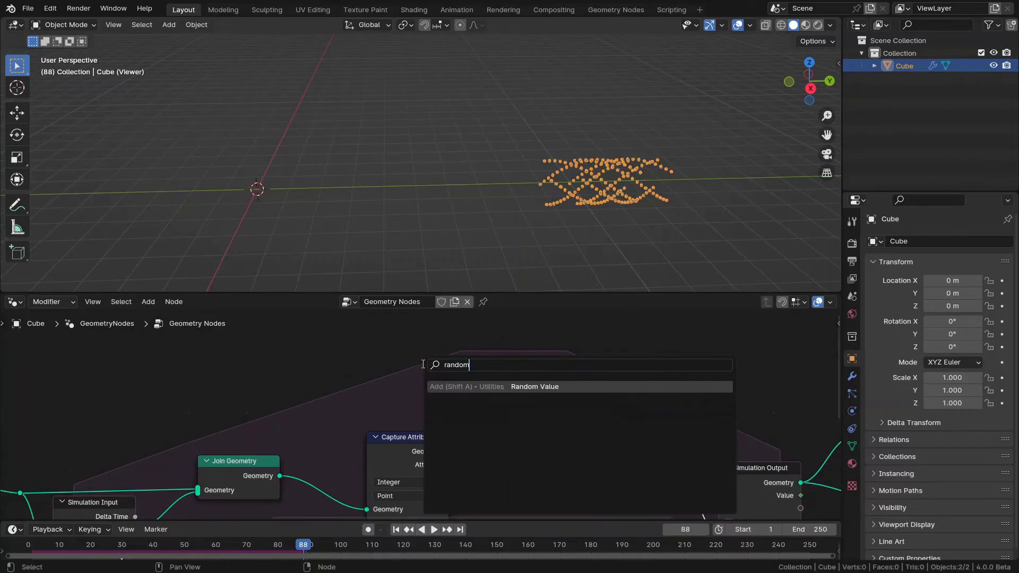
pyautogui.press('Return')
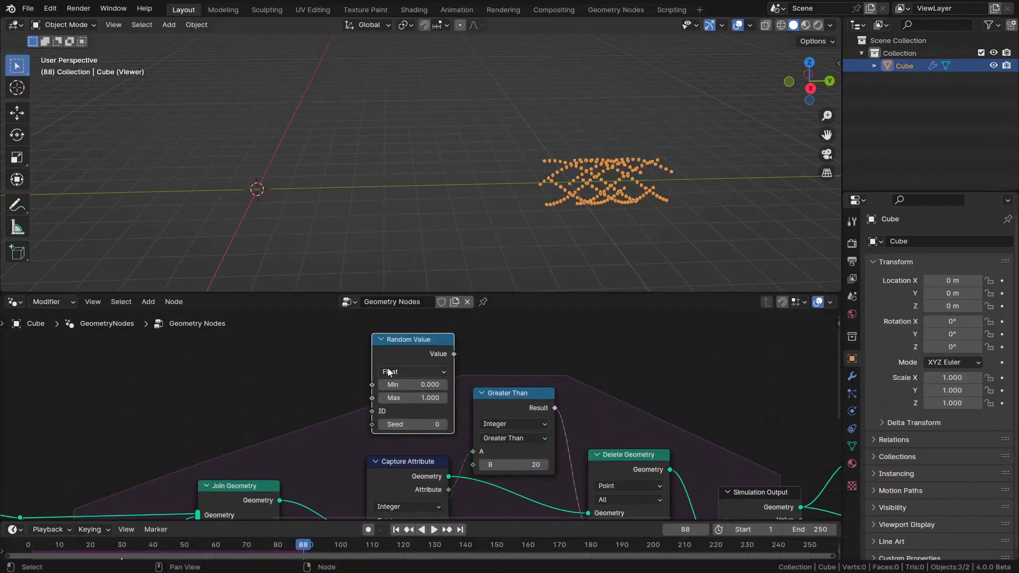
# Step: Set Random Value to Integer with Min 30 and Max 50, and connect it to input B of Greater Than
pyautogui.click(389, 371)
pyautogui.click(402, 414)
pyautogui.click(420, 383)
pyautogui.press('Tab')
pyautogui.press('Return')
pyautogui.moveTo(454, 354); pyautogui.dragTo(474, 464)
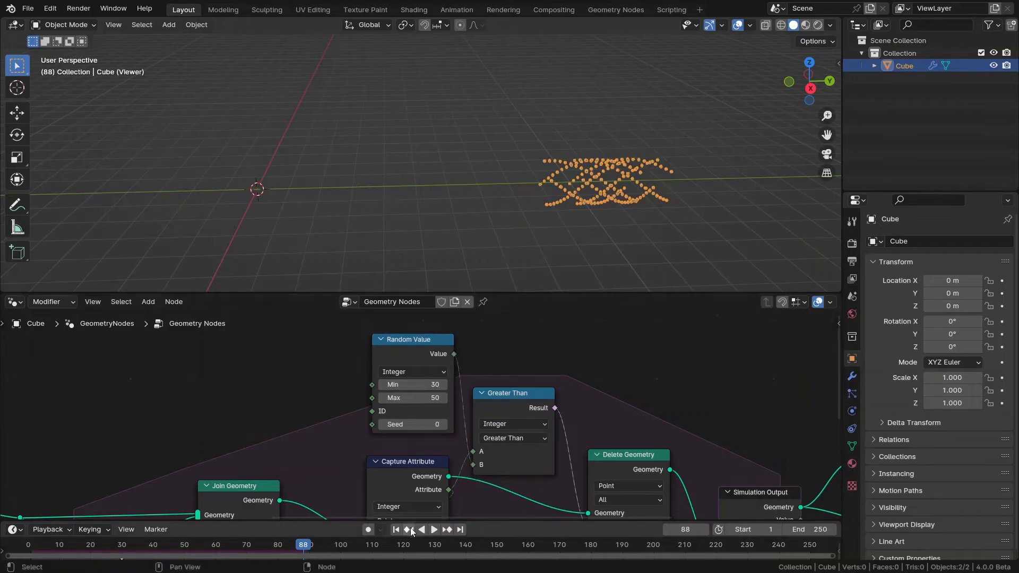
# Step: Replay the simulation from frame 1 to frame 76 to check the randomized trail lengths
pyautogui.click(395, 529)
pyautogui.press('space')
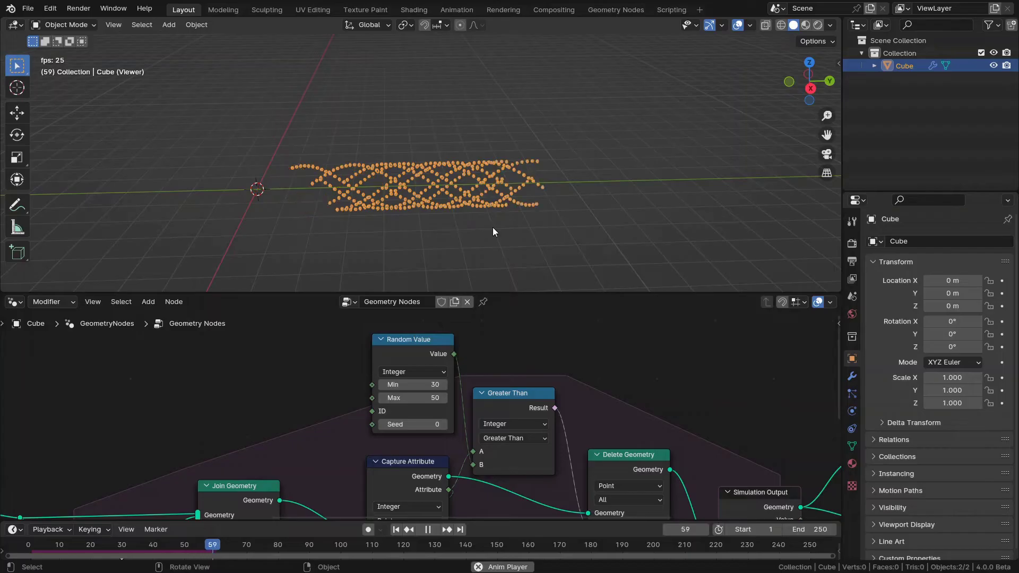
pyautogui.press('space')
# Step: Delete the Viewer node so the viewport displays the resulting curves
pyautogui.moveTo(662, 371); pyautogui.dragTo(467, 321, button='middle')
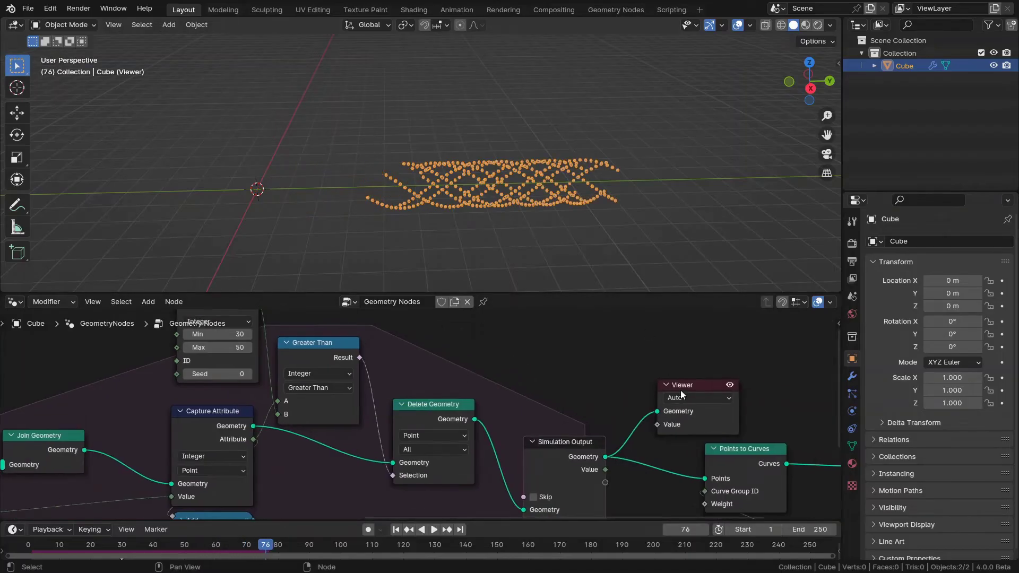
pyautogui.click(711, 421)
pyautogui.press('x')
pyautogui.scroll(2, 512, 165)
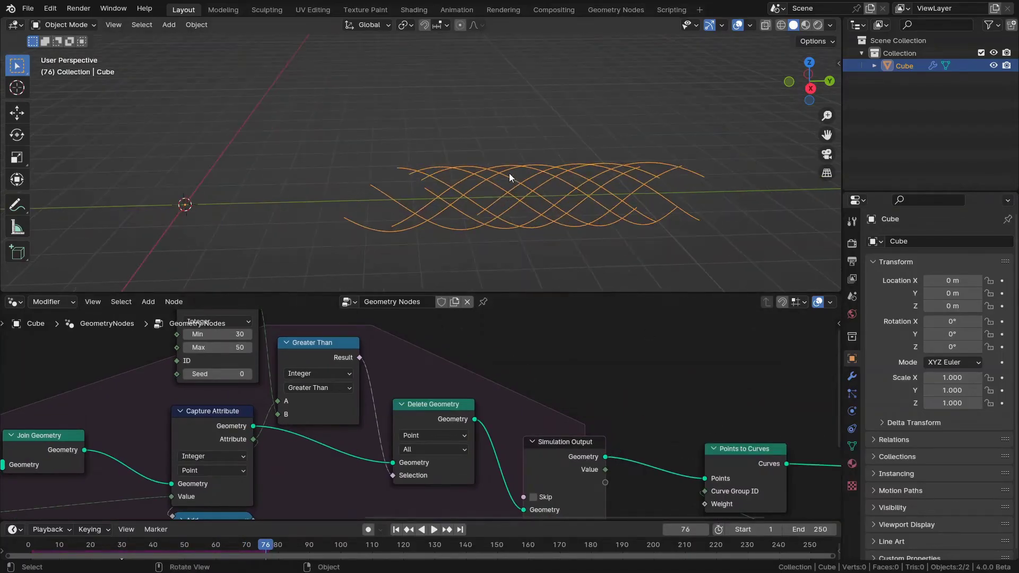
# Step: Play the curve trails onward to frame 134 while following them in the viewport
pyautogui.moveTo(671, 421); pyautogui.dragTo(501, 399, button='middle')
pyautogui.scroll(-1, 541, 203)
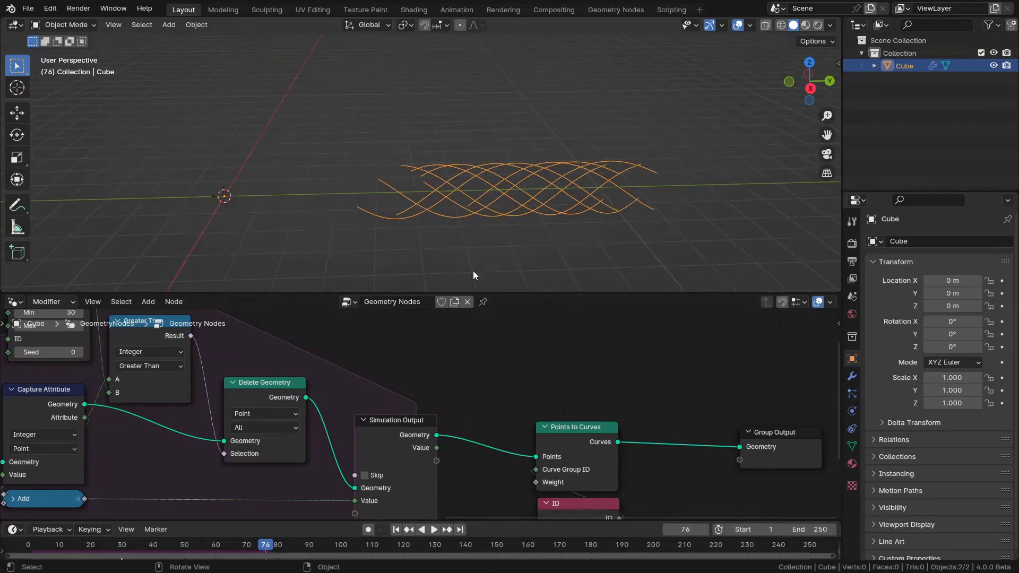
pyautogui.press('space')
pyautogui.keyDown('shift'); pyautogui.moveTo(548, 215); pyautogui.dragTo(252, 200, button='middle'); pyautogui.keyUp('shift')
pyautogui.press('space')
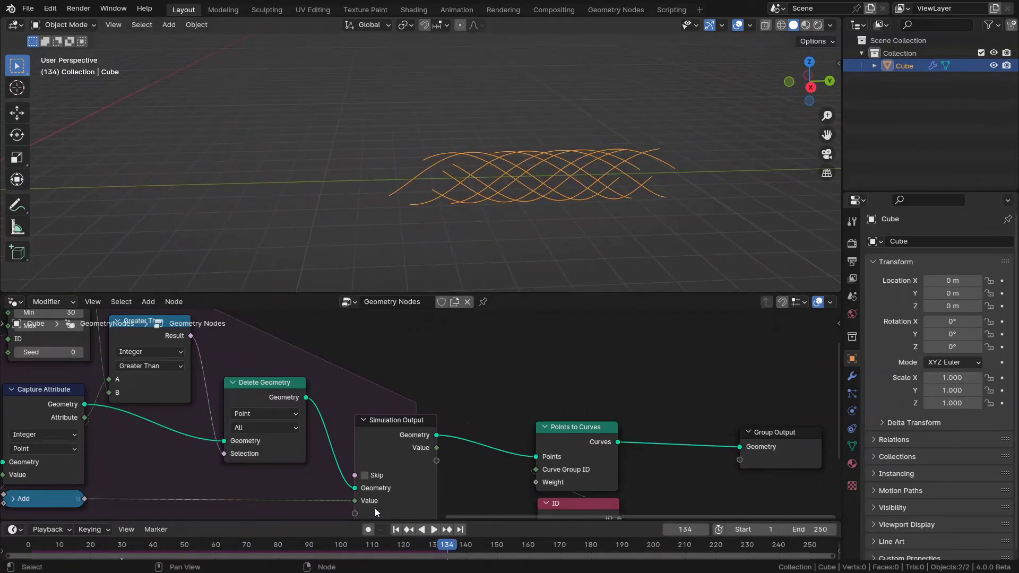
# Step: Return to frame 1 and move Group Output farther from Points to Curves to make room for more nodes
pyautogui.click(397, 531)
pyautogui.scroll(-2, 339, 403)
pyautogui.moveTo(618, 426); pyautogui.dragTo(470, 365, button='middle')
pyautogui.click(507, 384)
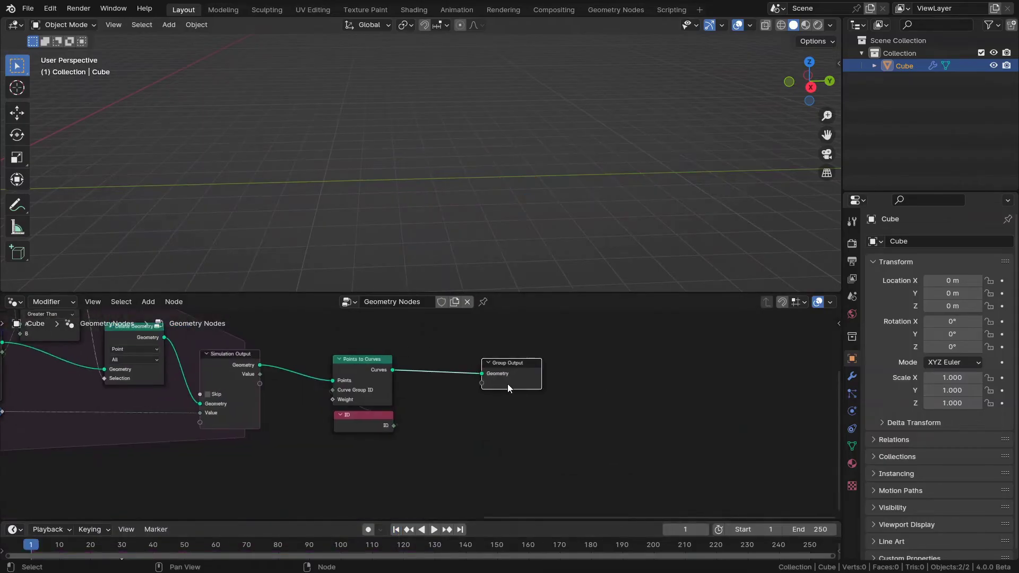
pyautogui.moveTo(524, 379); pyautogui.dragTo(755, 378)
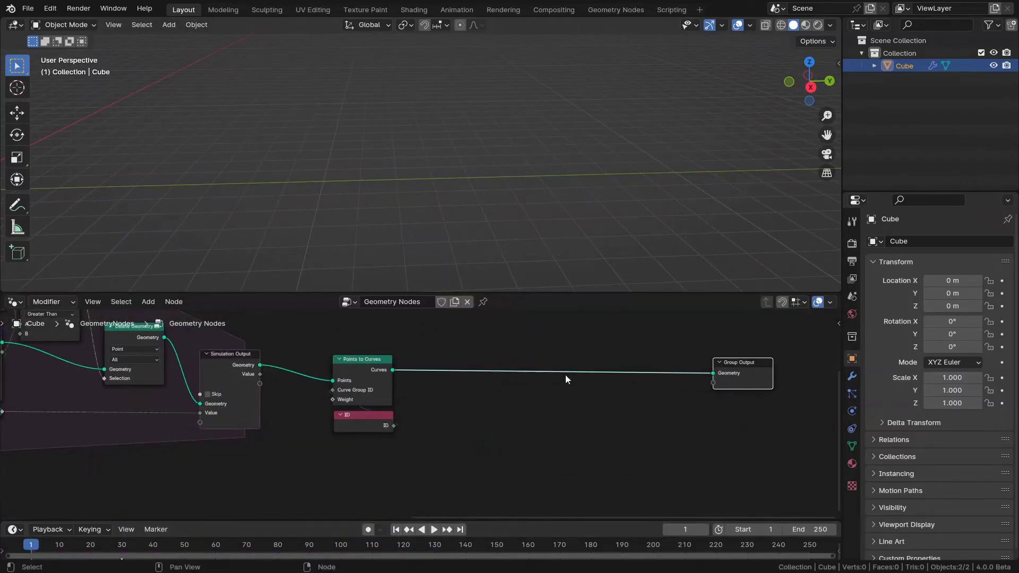
pyautogui.keyDown('shift'); pyautogui.moveTo(234, 178); pyautogui.dragTo(473, 239, button='middle'); pyautogui.keyUp('shift')
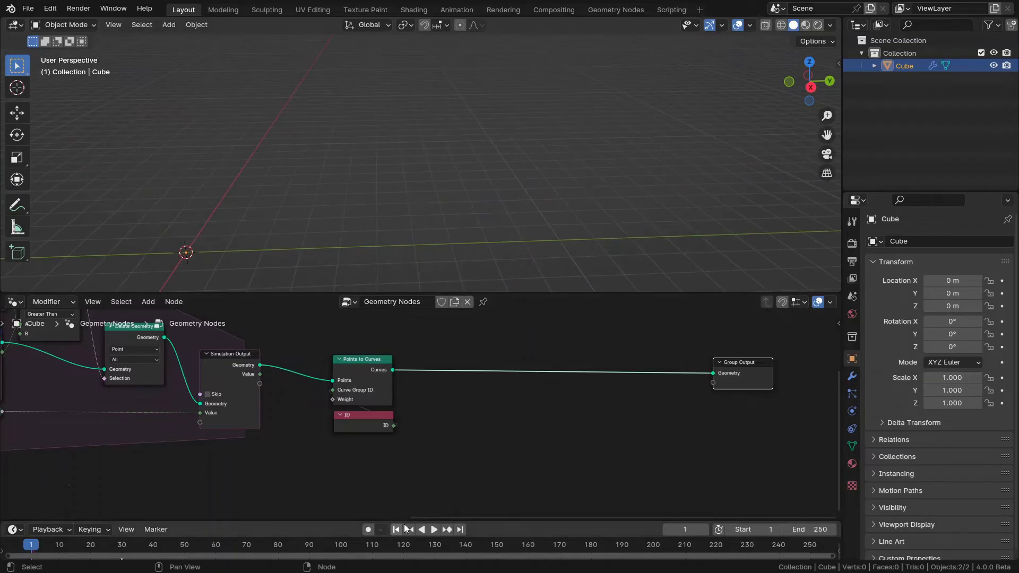
# Step: Play the simulation from frame 1 to frame 58 and insert a Curve to Mesh node between Points to Curves and Group Output
pyautogui.click(434, 530)
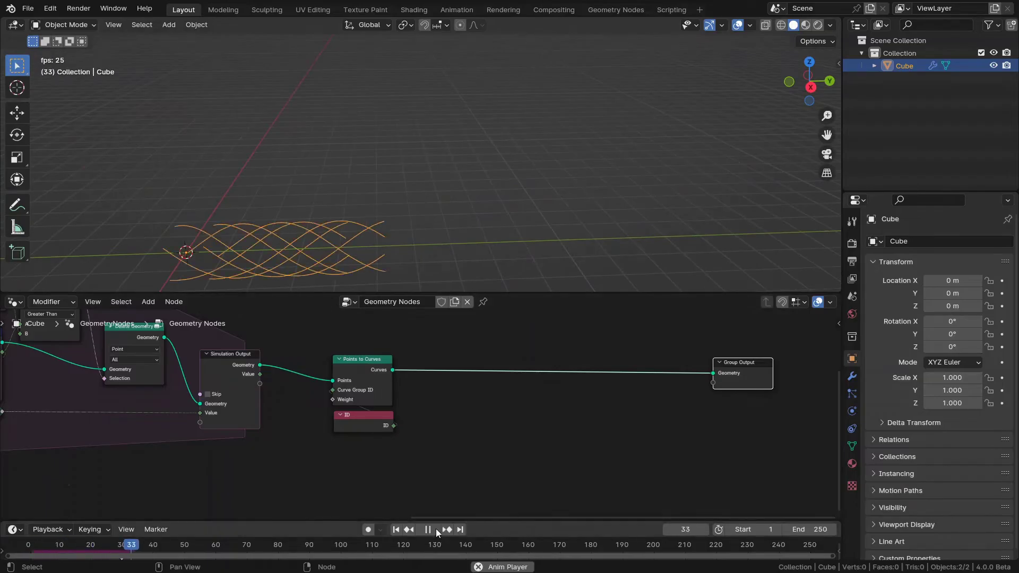
pyautogui.click(436, 530)
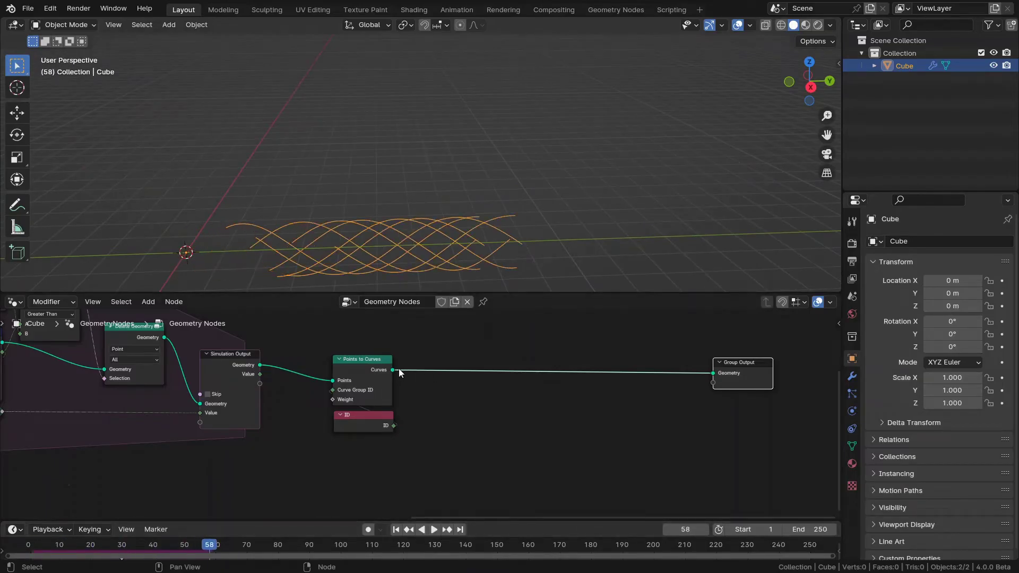
pyautogui.moveTo(398, 371); pyautogui.dragTo(486, 411)
pyautogui.write('to m')
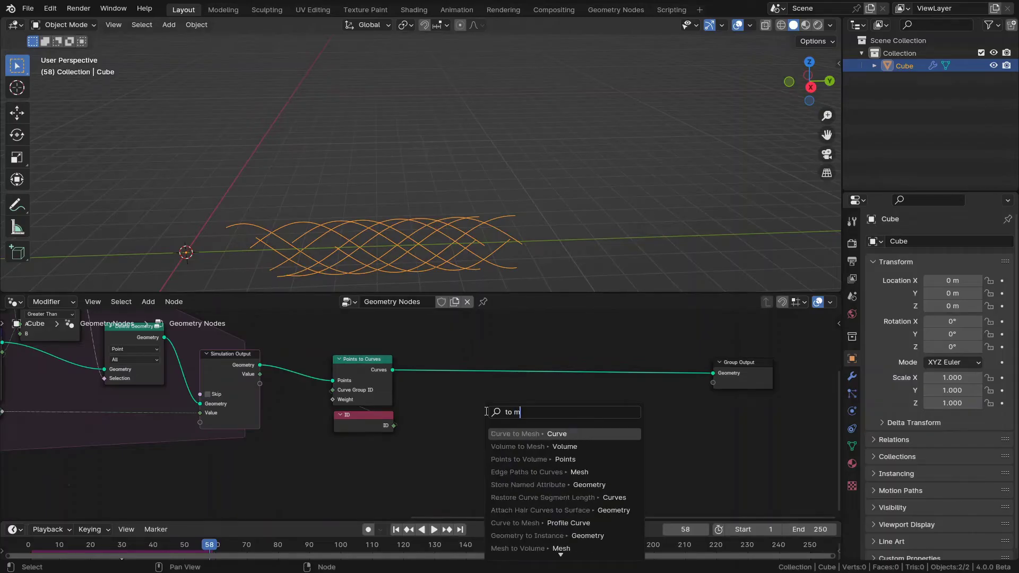
pyautogui.write('esh')
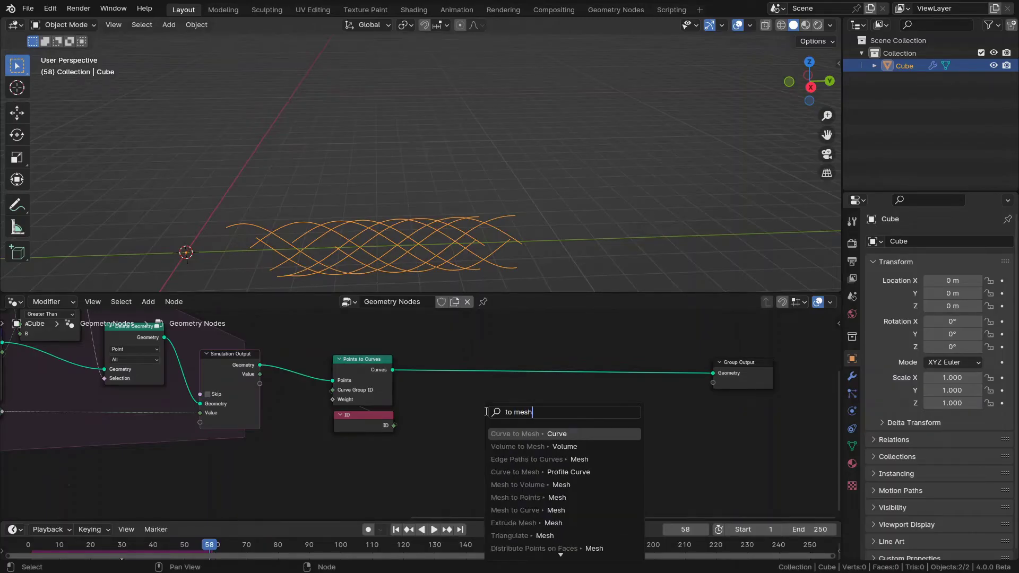
pyautogui.press('Return')
pyautogui.click(495, 372)
pyautogui.scroll(2, 494, 373)
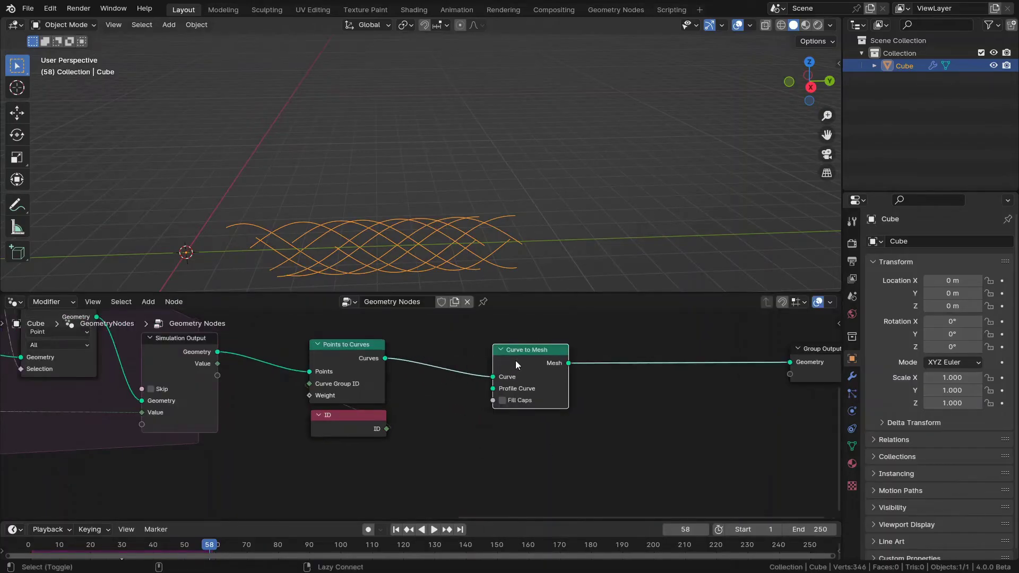
# Step: Add a Curve Circle as the Profile Curve of Curve to Mesh and enable Fill Caps
pyautogui.moveTo(547, 384); pyautogui.dragTo(501, 371, button='middle')
pyautogui.moveTo(446, 375); pyautogui.dragTo(488, 425)
pyautogui.write('c')
pyautogui.write('ur cir')
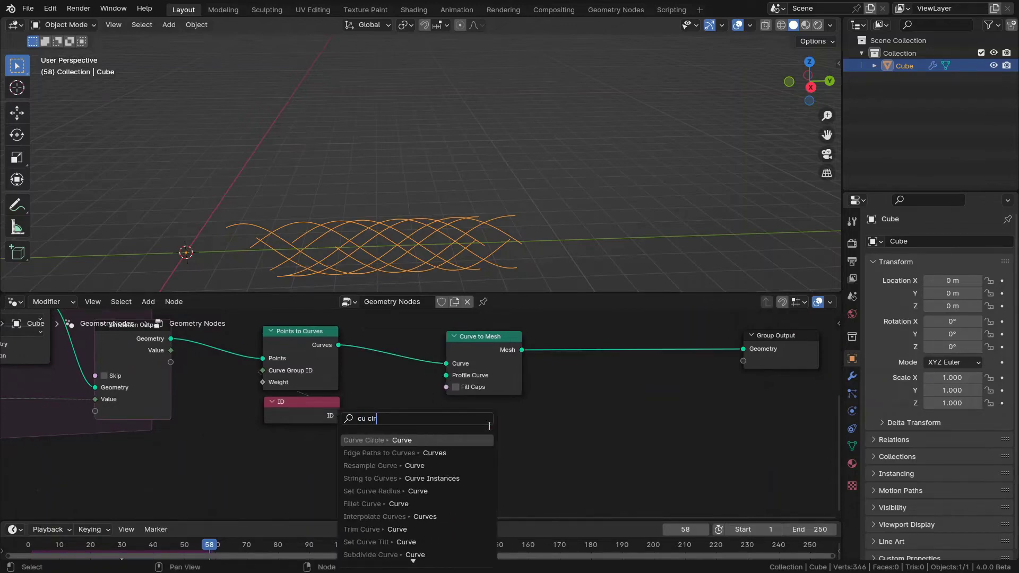
pyautogui.press('Return')
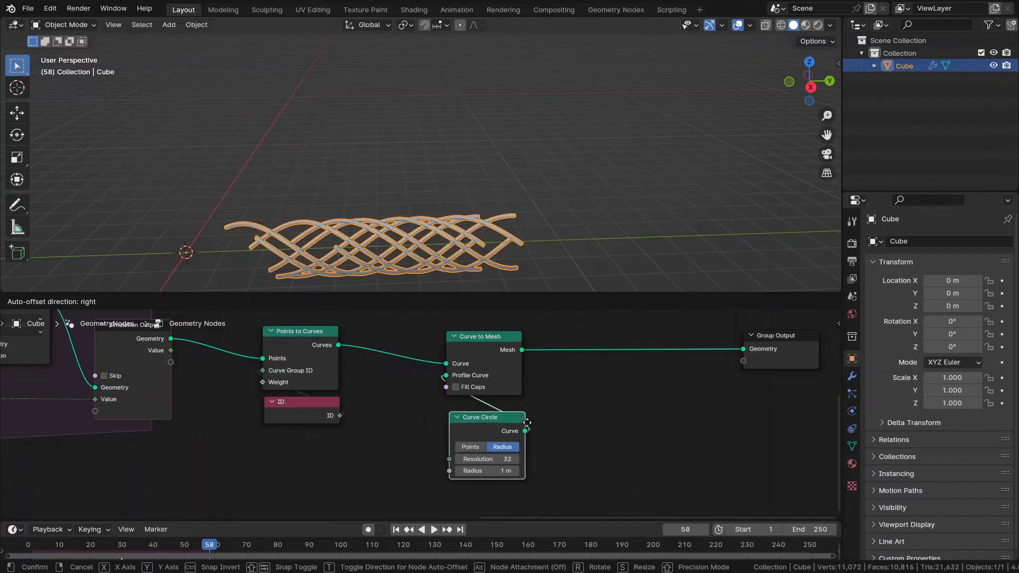
pyautogui.click(525, 417)
pyautogui.scroll(2, 470, 395)
pyautogui.click(465, 380)
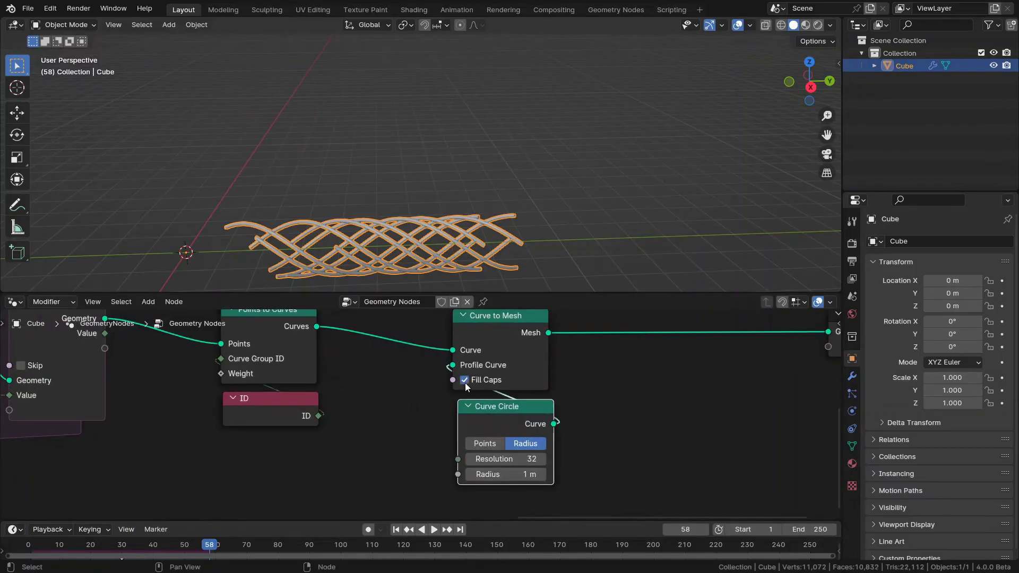
pyautogui.moveTo(475, 247); pyautogui.dragTo(445, 114, button='middle')
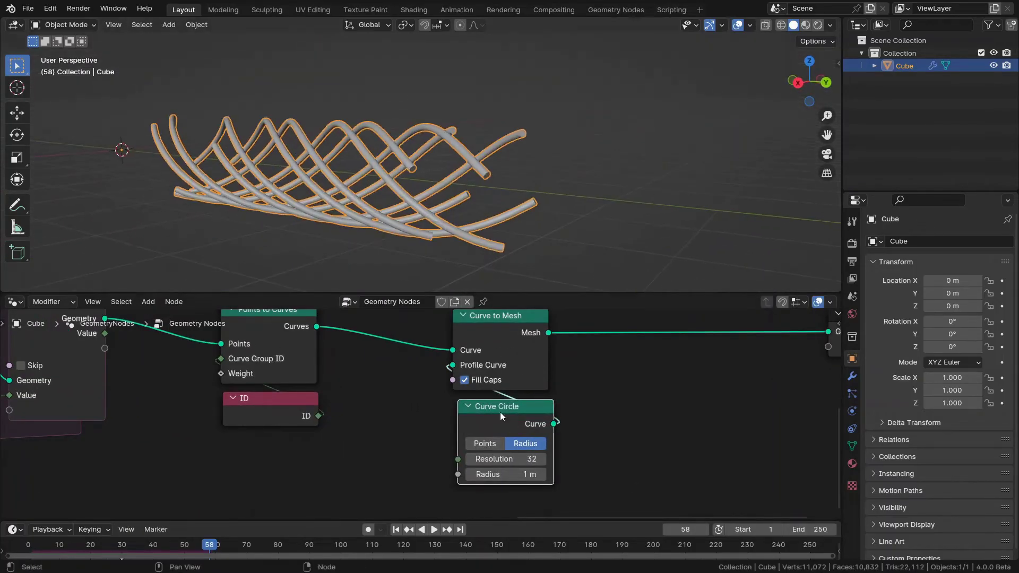
# Step: Examine the Radius setting of the Mesh to Points node as the source of the tube thickness
pyautogui.moveTo(504, 470); pyautogui.dragTo(492, 456, button='middle')
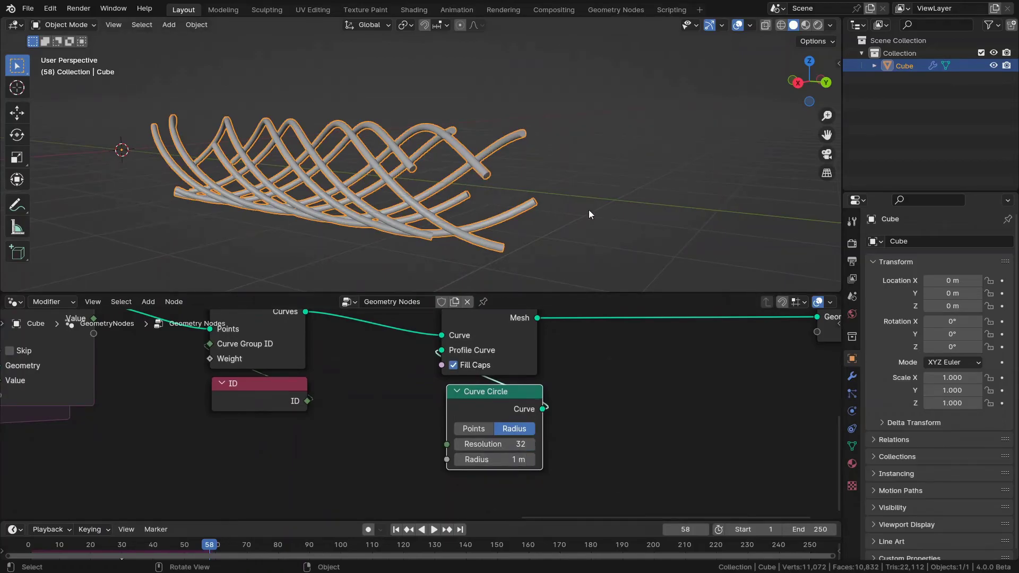
pyautogui.scroll(-5, 519, 372)
pyautogui.scroll(5, 478, 376)
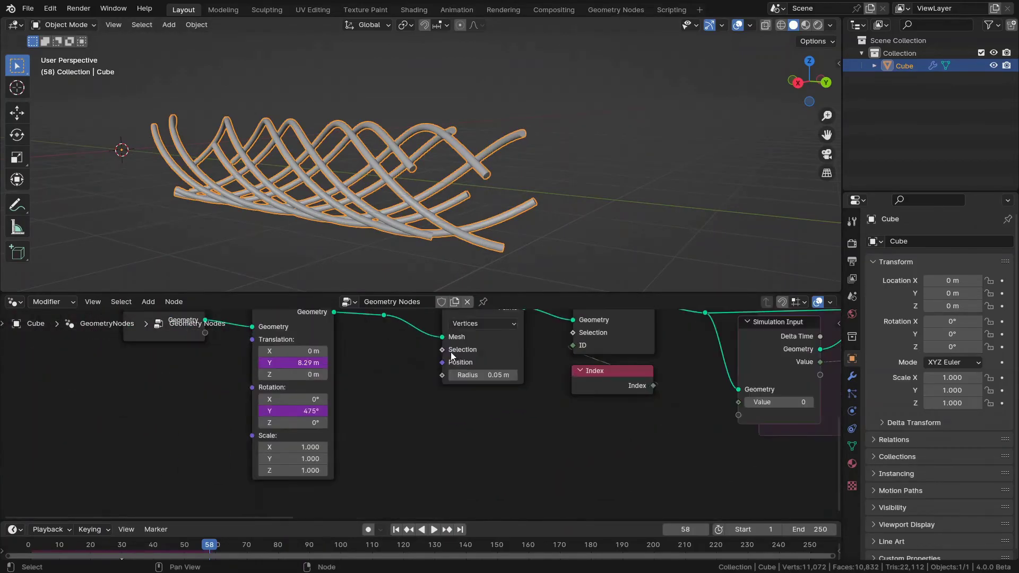
pyautogui.moveTo(427, 370); pyautogui.dragTo(418, 365)
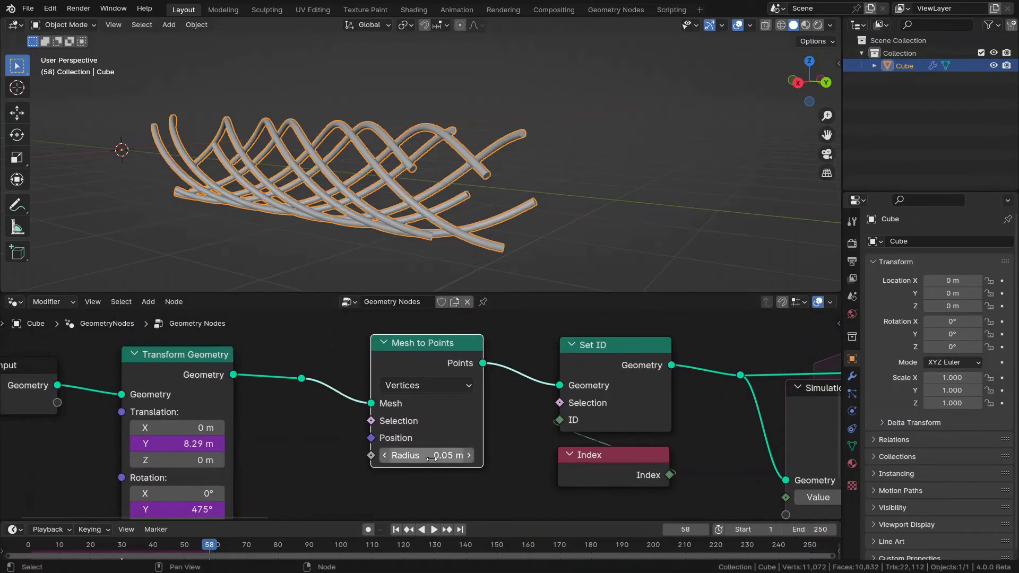
pyautogui.scroll(-12, 588, 416)
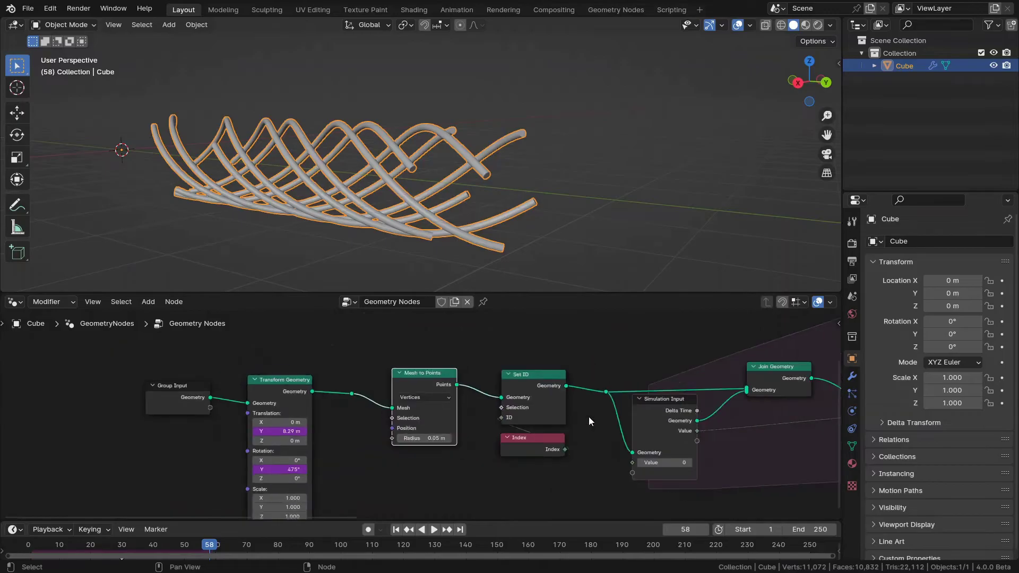
pyautogui.moveTo(568, 410); pyautogui.dragTo(3, 401, button='middle')
pyautogui.moveTo(544, 395); pyautogui.dragTo(433, 395, button='middle')
pyautogui.scroll(10, 431, 391)
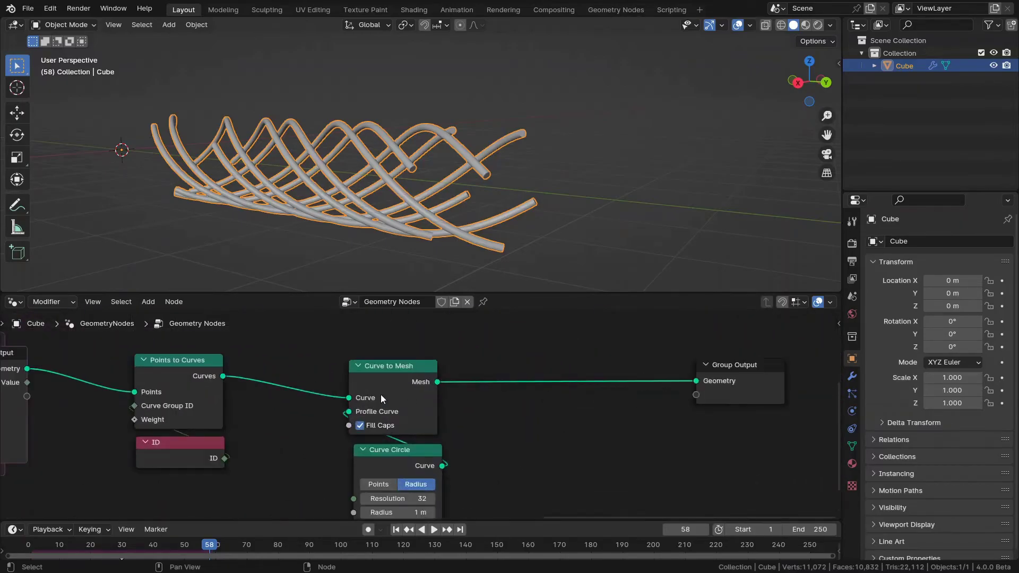
# Step: Move Curve to Mesh and Curve Circle together toward Group Output to free space after Points to Curves
pyautogui.moveTo(311, 370); pyautogui.dragTo(427, 502)
pyautogui.press('g')
pyautogui.click(524, 490)
pyautogui.moveTo(380, 416); pyautogui.dragTo(450, 413, button='middle')
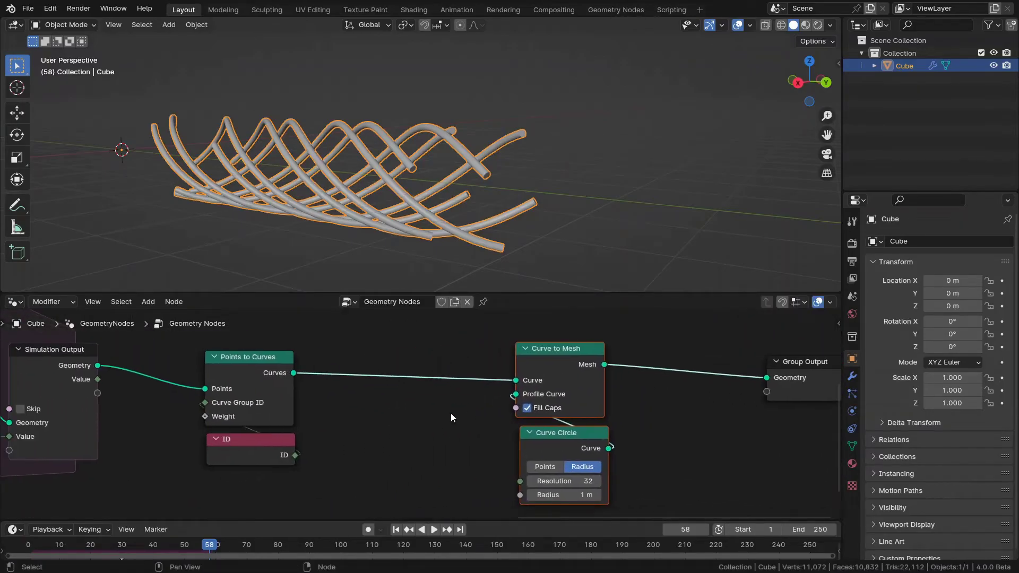
pyautogui.moveTo(478, 351); pyautogui.dragTo(563, 448)
pyautogui.press('g')
pyautogui.click(607, 449)
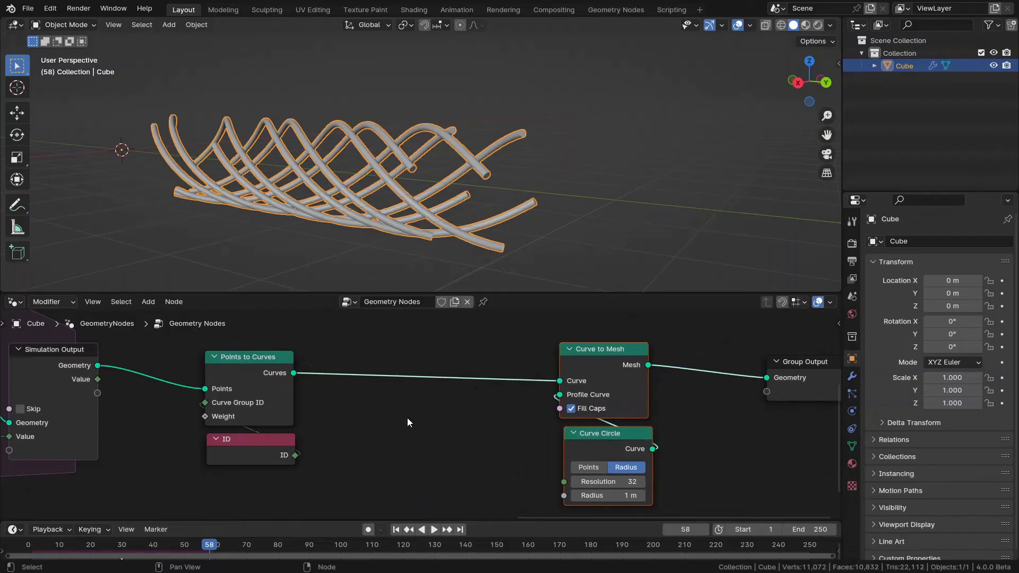
# Step: Insert a Set Curve Radius node between Points to Curves and Curve to Mesh
pyautogui.moveTo(293, 372); pyautogui.dragTo(310, 389)
pyautogui.moveTo(367, 420); pyautogui.dragTo(366, 421)
pyautogui.write('cu')
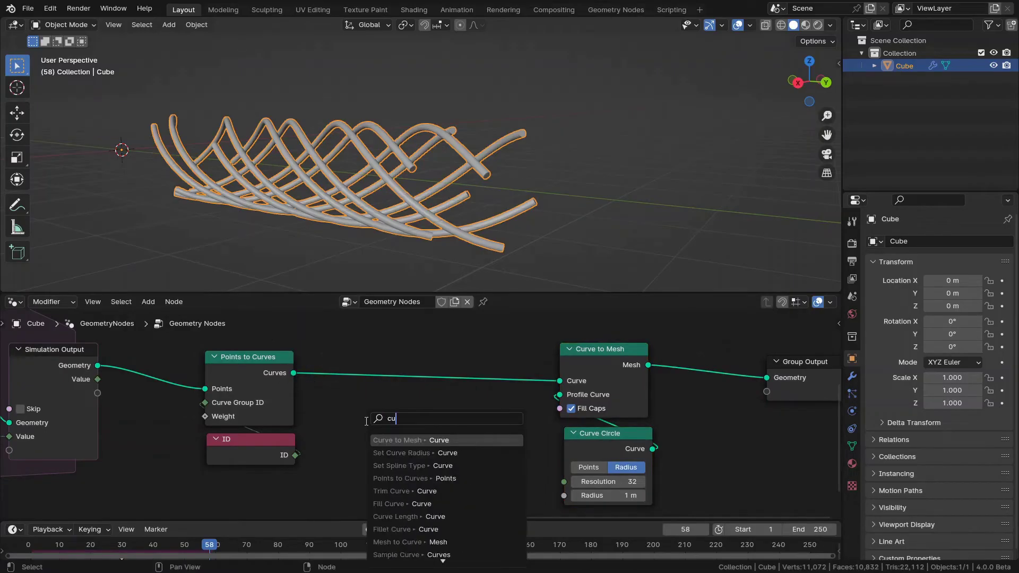
pyautogui.write('r ra')
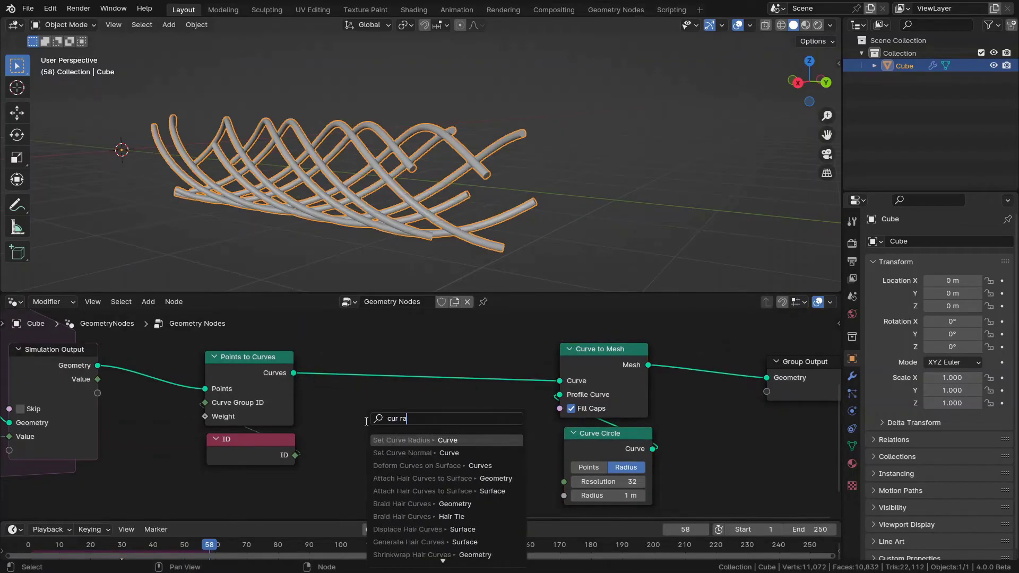
pyautogui.press('Return')
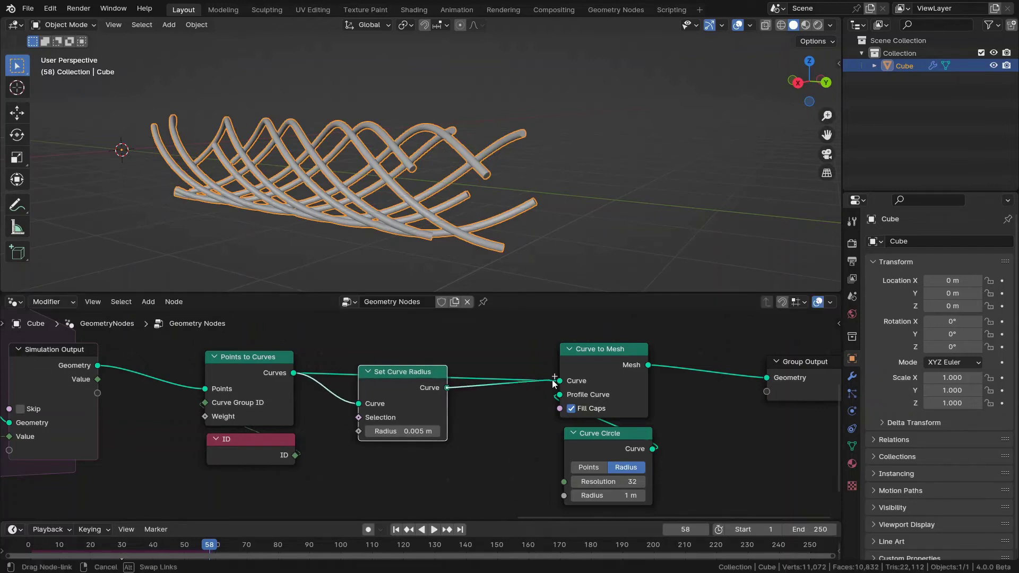
pyautogui.click(392, 394)
pyautogui.moveTo(393, 393); pyautogui.dragTo(455, 373)
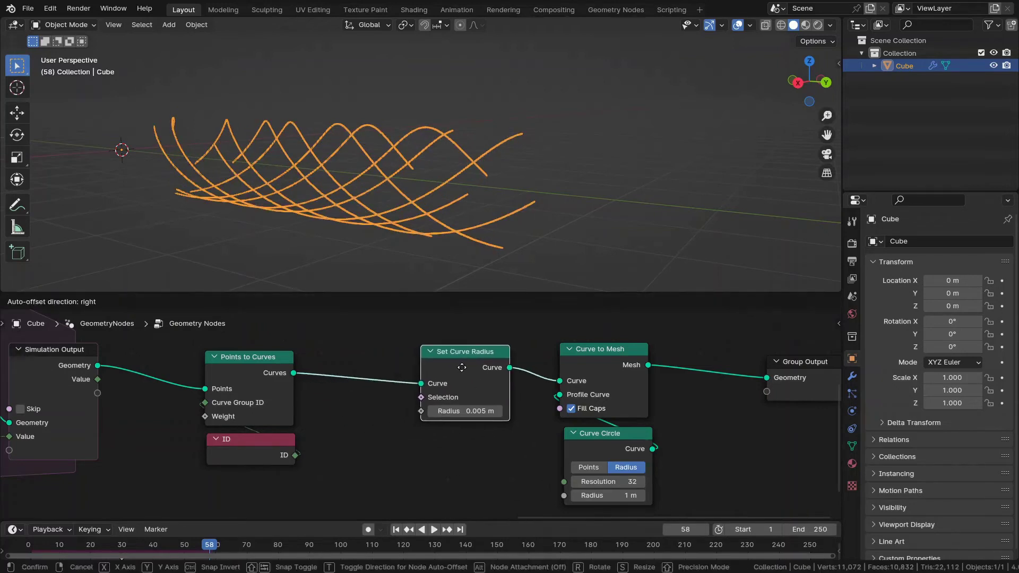
# Step: Set the Radius of the Set Curve Radius node to 1 m
pyautogui.click(463, 411)
pyautogui.write('1')
pyautogui.press('Return')
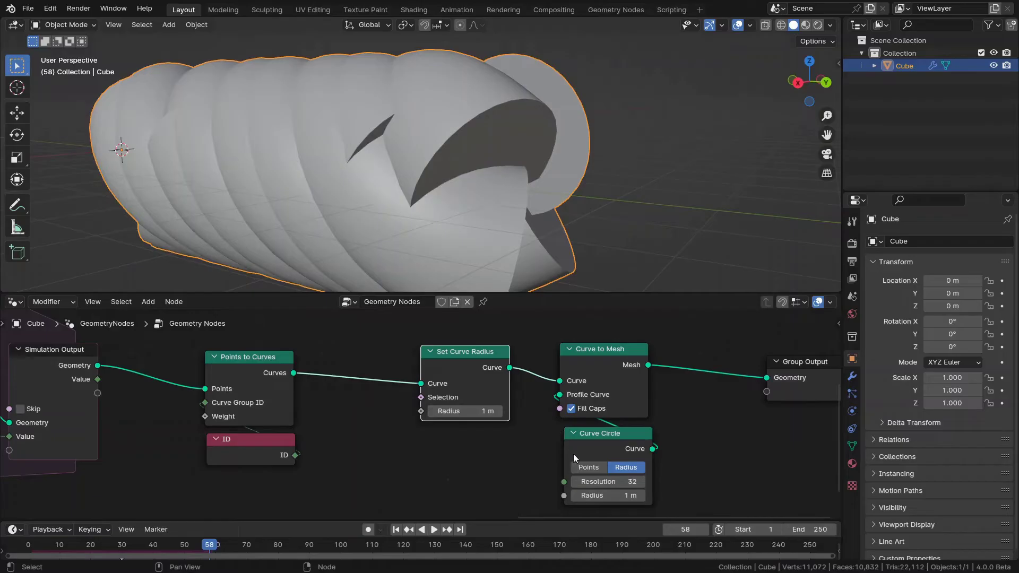
# Step: Set the Curve Circle profile to a radius of 0.02 m and a resolution of 6
pyautogui.moveTo(605, 495); pyautogui.dragTo(541, 446, button='middle')
pyautogui.moveTo(541, 446)
pyautogui.mouseDown()
pyautogui.moveTo(562, 446)
pyautogui.moveTo(542, 446)
pyautogui.mouseUp()
pyautogui.click(541, 450)
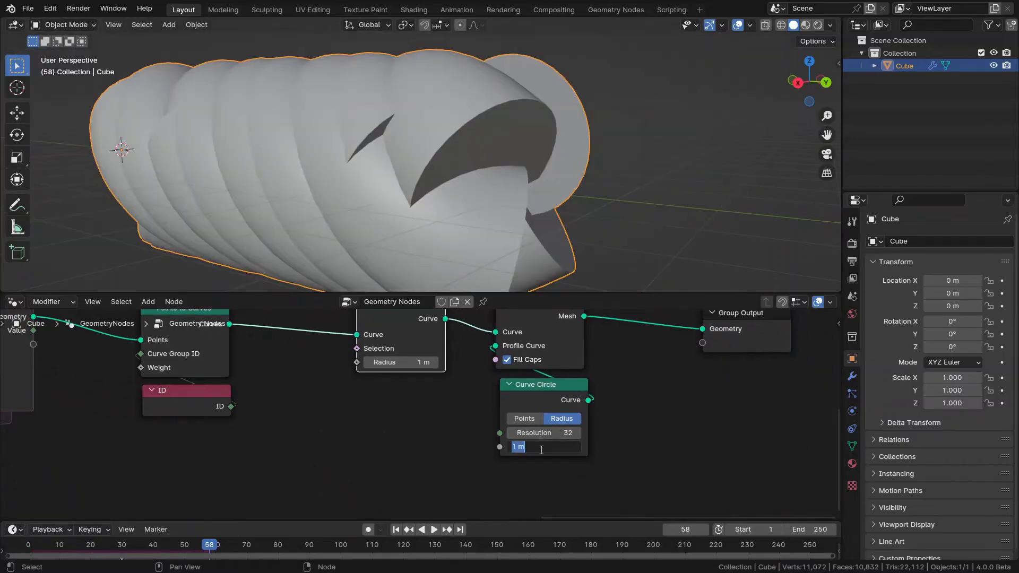
pyautogui.write('0.02')
pyautogui.press('Return')
pyautogui.click(548, 229)
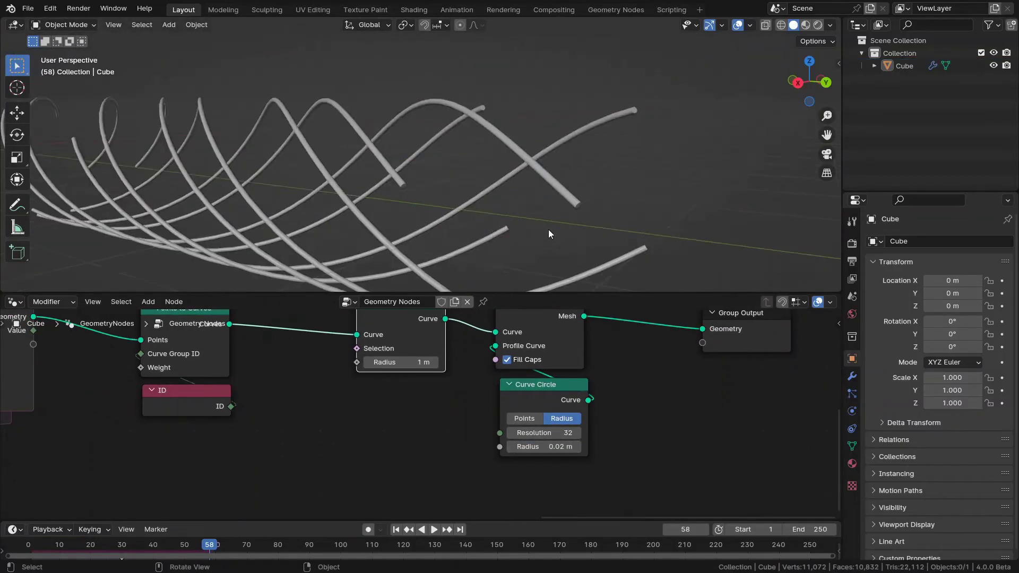
pyautogui.scroll(3, 548, 229)
pyautogui.click(552, 432)
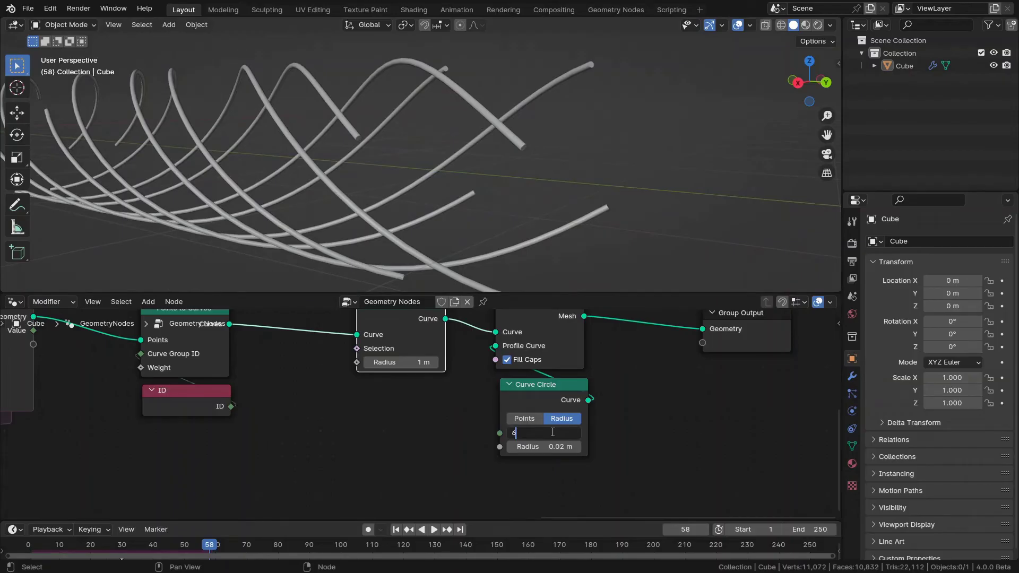
pyautogui.press('Return')
# Step: Move Set Curve Radius, Curve to Mesh, Curve Circle and Group Output farther from Points to Curves to make room
pyautogui.scroll(-3, 552, 432)
pyautogui.moveTo(579, 419); pyautogui.dragTo(559, 432, button='middle')
pyautogui.moveTo(559, 433); pyautogui.dragTo(547, 345)
pyautogui.press('l')
pyautogui.press('g')
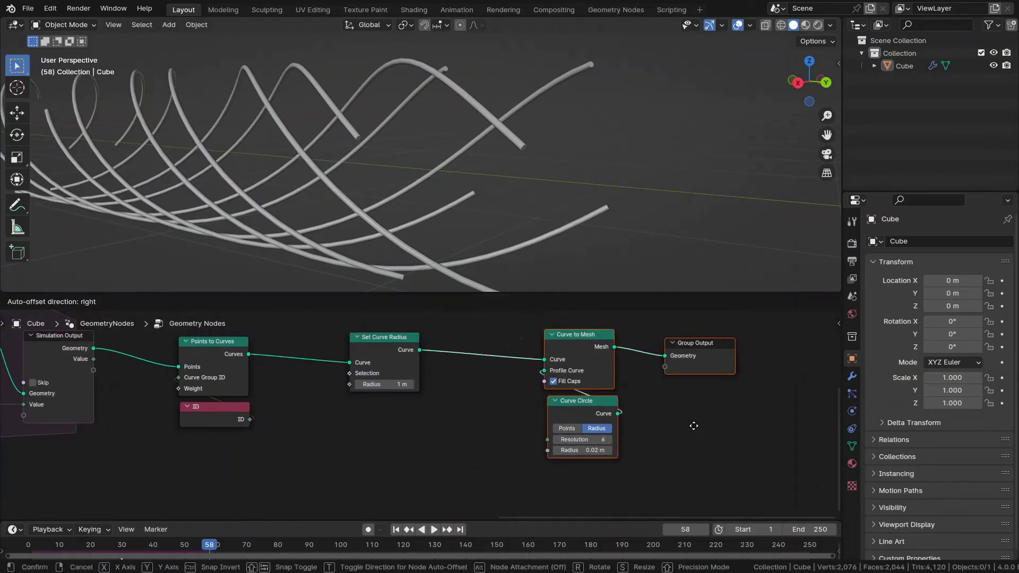
pyautogui.click(693, 426)
pyautogui.scroll(1, 481, 377)
# Step: Add a Spline Parameter node in the space between Points to Curves and Set Curve Radius
pyautogui.moveTo(485, 181); pyautogui.dragTo(573, 151, button='middle')
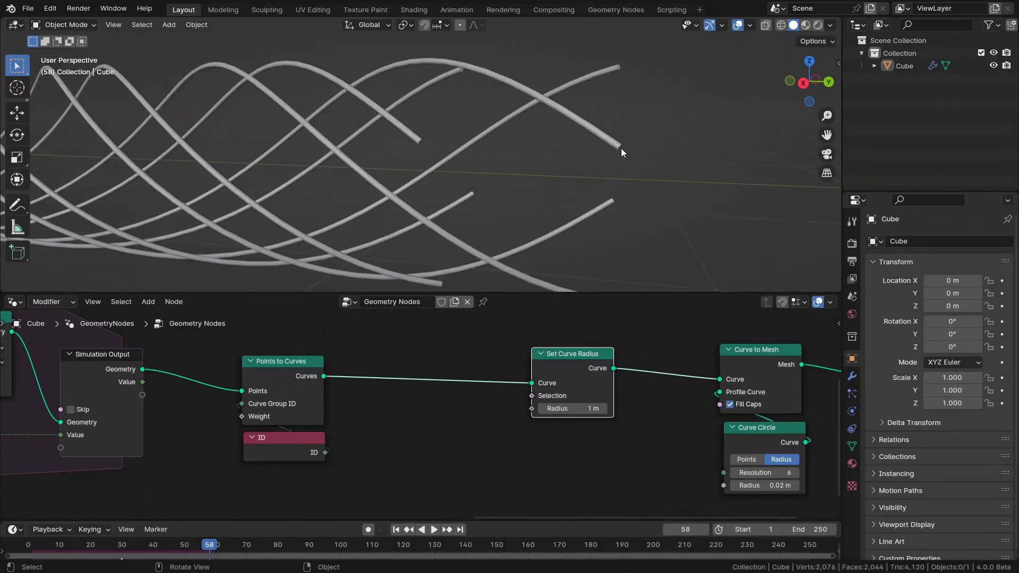
pyautogui.scroll(-3, 622, 148)
pyautogui.moveTo(595, 153); pyautogui.dragTo(528, 174, button='middle')
pyautogui.moveTo(169, 116); pyautogui.dragTo(420, 121, button='middle')
pyautogui.scroll(-2, 444, 420)
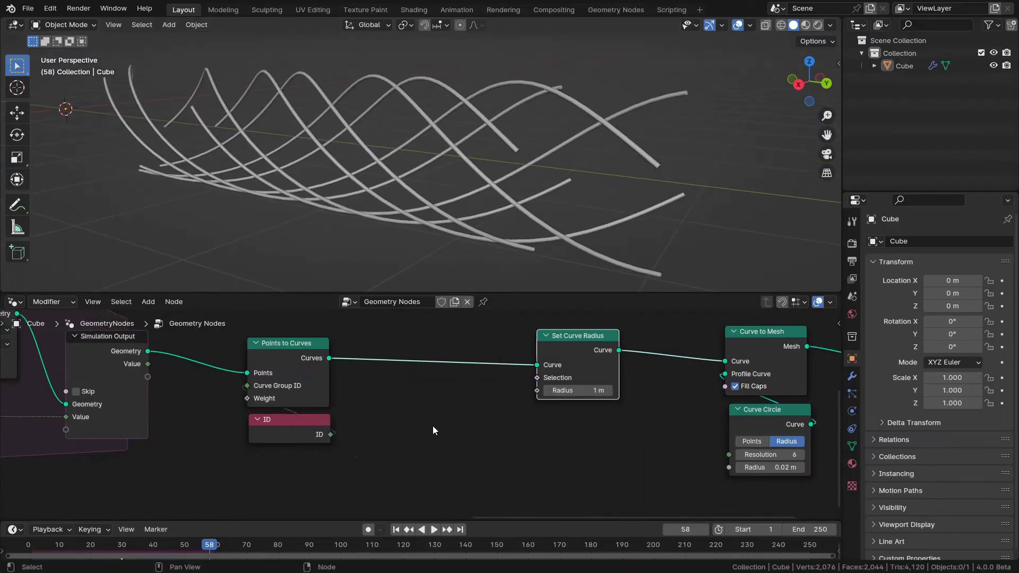
pyautogui.press('F3')
pyautogui.write('para')
pyautogui.press('Return')
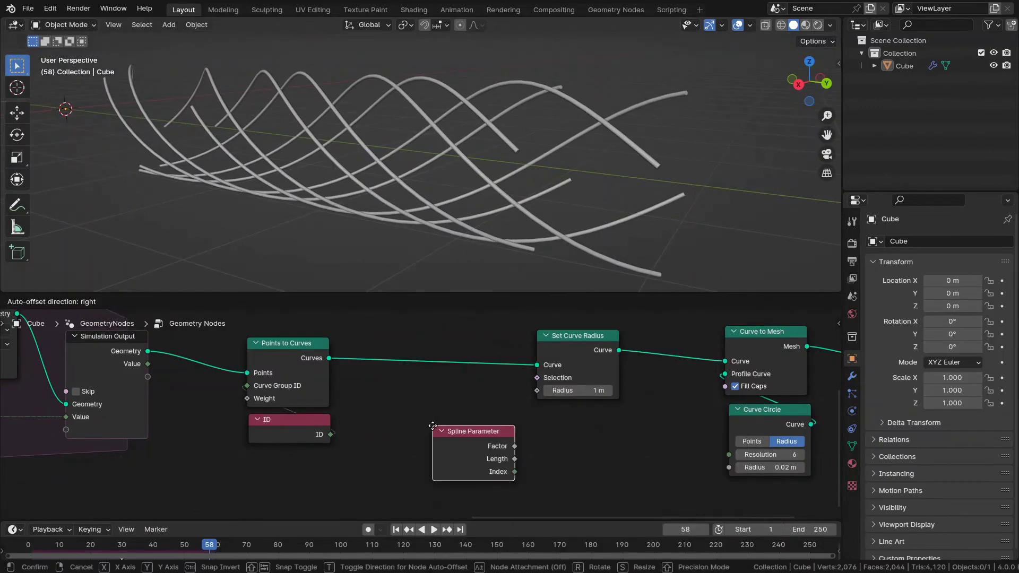
pyautogui.click(366, 420)
# Step: Sketch an annotation line below the trails in the viewport, with its ends marked 0 and 1
pyautogui.moveTo(398, 261); pyautogui.dragTo(450, 262, button='middle')
pyautogui.click(17, 205)
pyautogui.moveTo(339, 255); pyautogui.dragTo(509, 257)
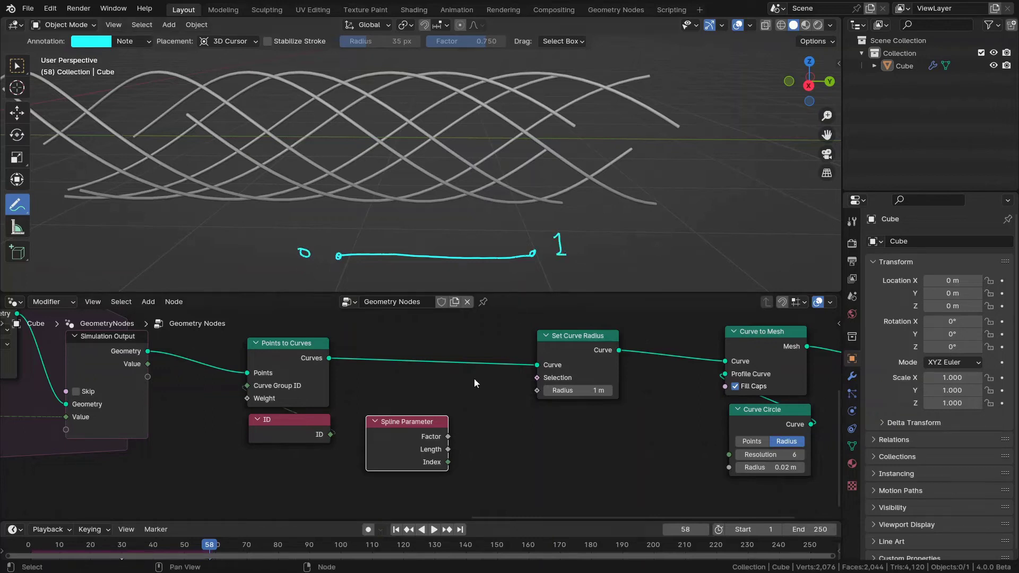
# Step: Connect the Spline Parameter Factor through a new Color Ramp into the Radius of Set Curve Radius
pyautogui.moveTo(402, 452); pyautogui.dragTo(470, 455)
pyautogui.write('color ramp')
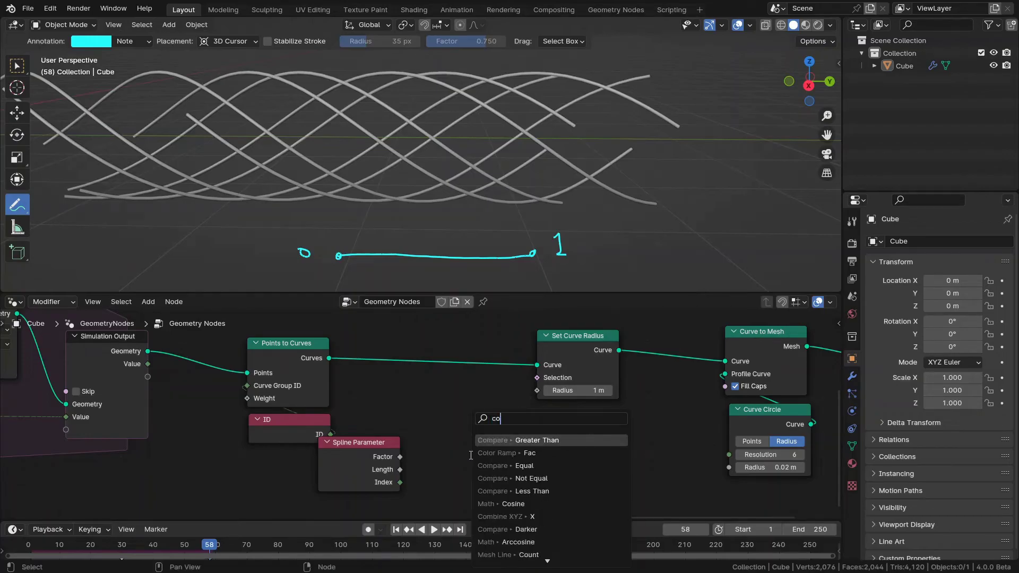
pyautogui.press('Return')
pyautogui.click(448, 430)
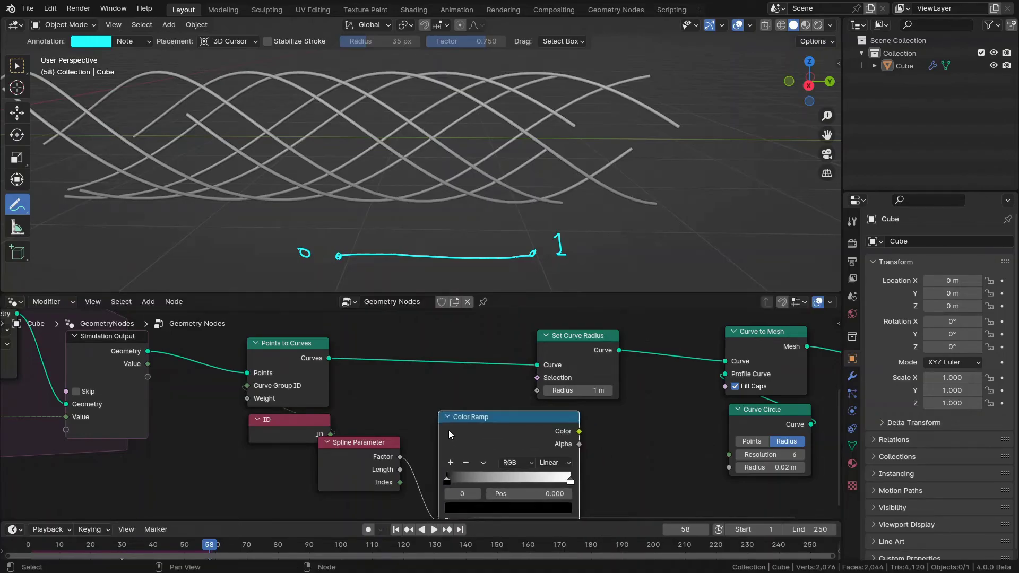
pyautogui.moveTo(448, 429); pyautogui.dragTo(407, 397, button='middle')
pyautogui.moveTo(537, 396); pyautogui.dragTo(496, 355)
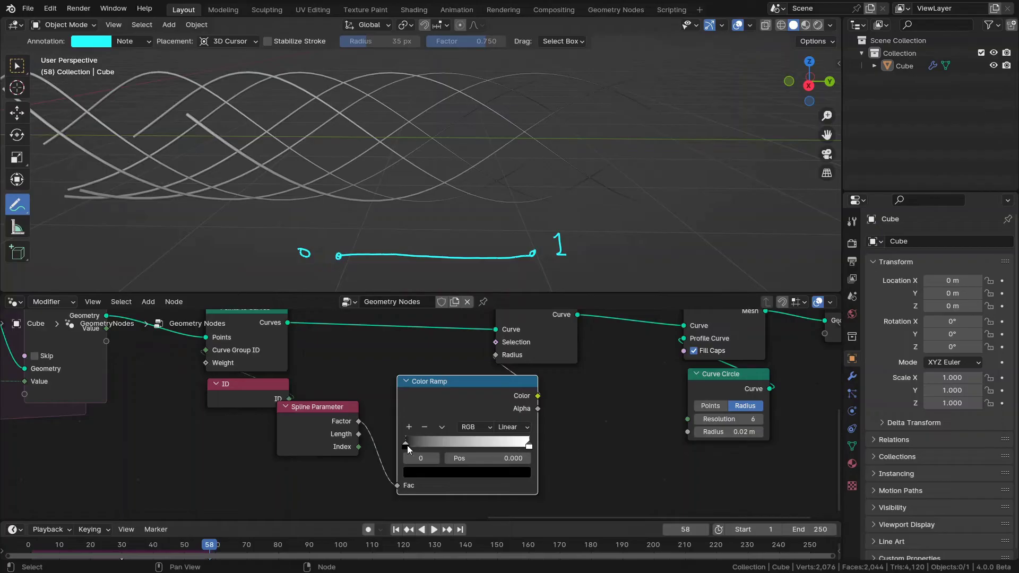
# Step: Move the Color Ramp's white stop to position 0.233 to adjust the taper of the trails
pyautogui.moveTo(407, 444); pyautogui.dragTo(416, 441)
pyautogui.moveTo(528, 446); pyautogui.dragTo(433, 446)
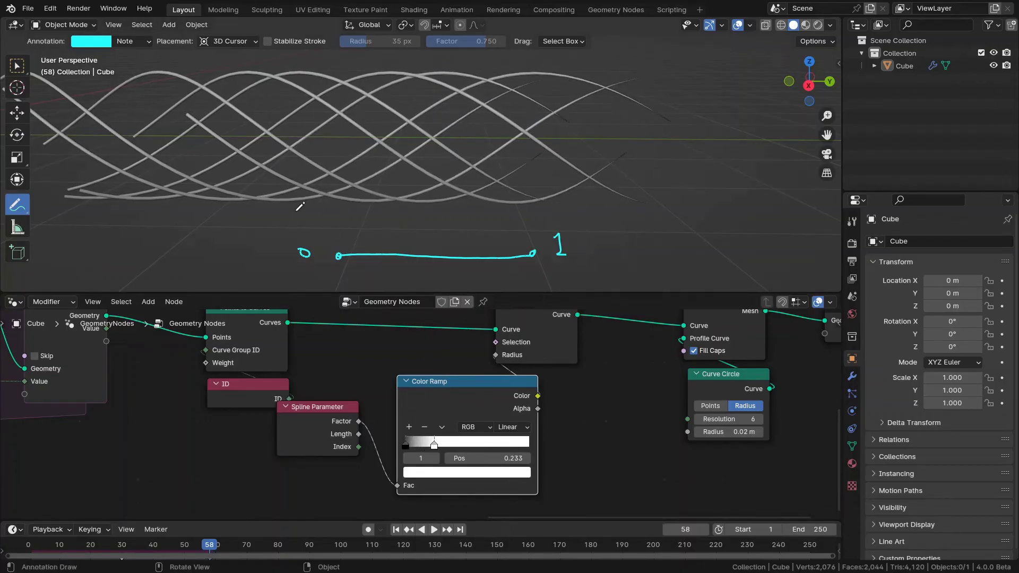
# Step: Erase the annotation sketch below the trails and add a black stop at the far end of the Color Ramp gradient
pyautogui.keyDown('ctrl'); pyautogui.moveTo(318, 253); pyautogui.dragTo(629, 241); pyautogui.keyUp('ctrl')
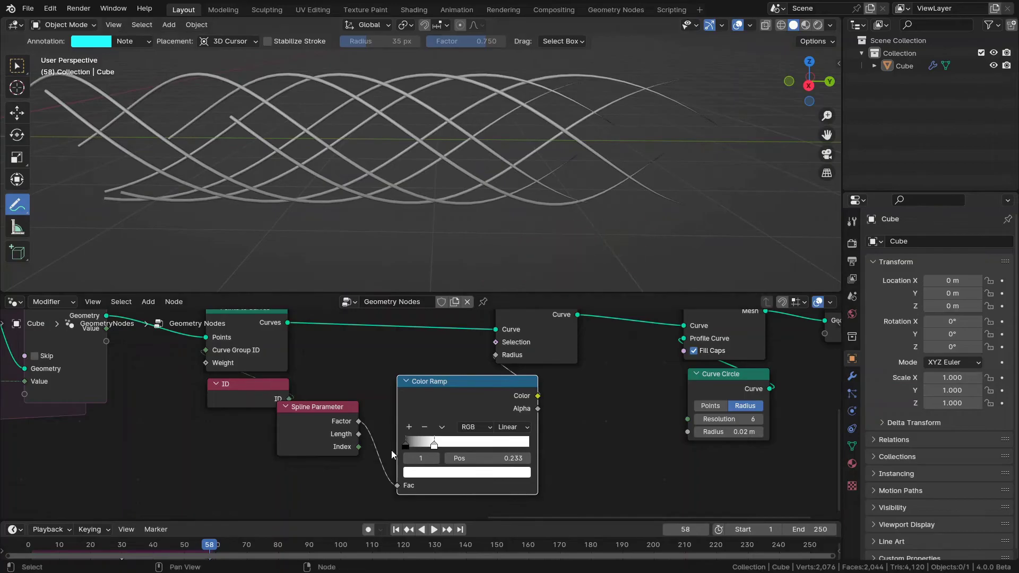
pyautogui.click(409, 428)
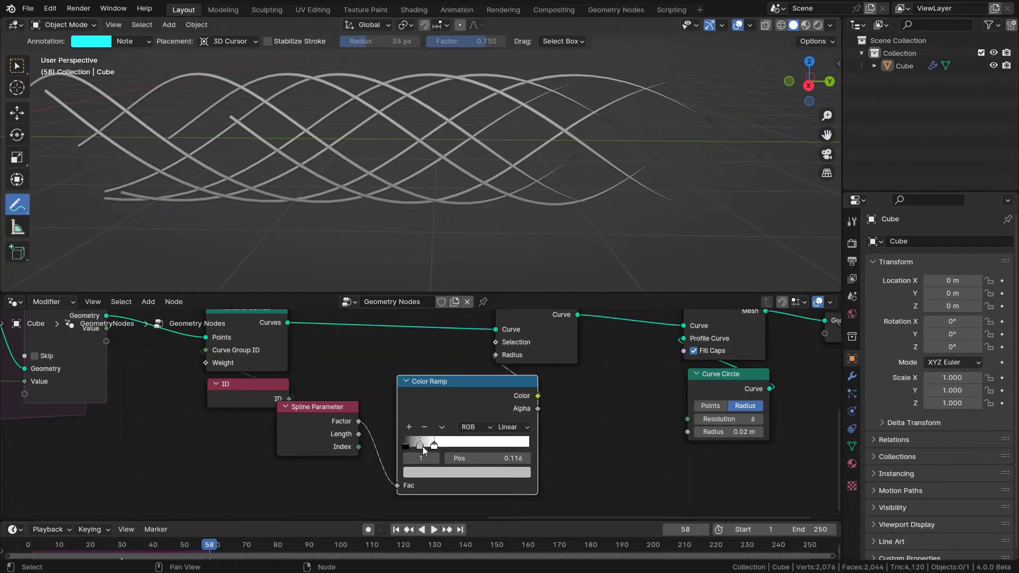
pyautogui.moveTo(421, 446); pyautogui.dragTo(454, 447)
pyautogui.click(514, 471)
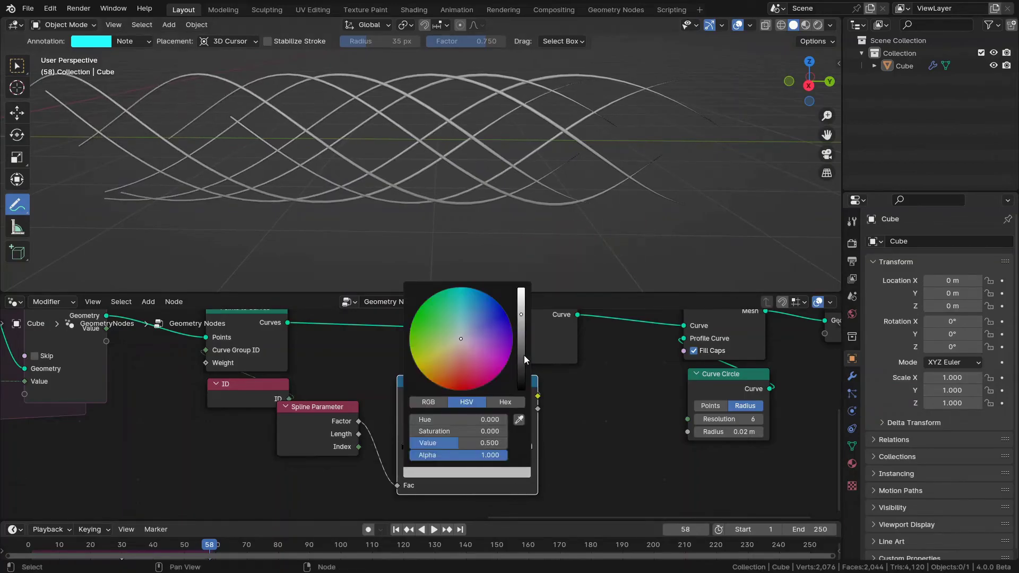
pyautogui.moveTo(524, 355); pyautogui.dragTo(522, 392)
# Step: Add a white stop to the Color Ramp at position 0.781 so the trails taper at both ends
pyautogui.click(406, 429)
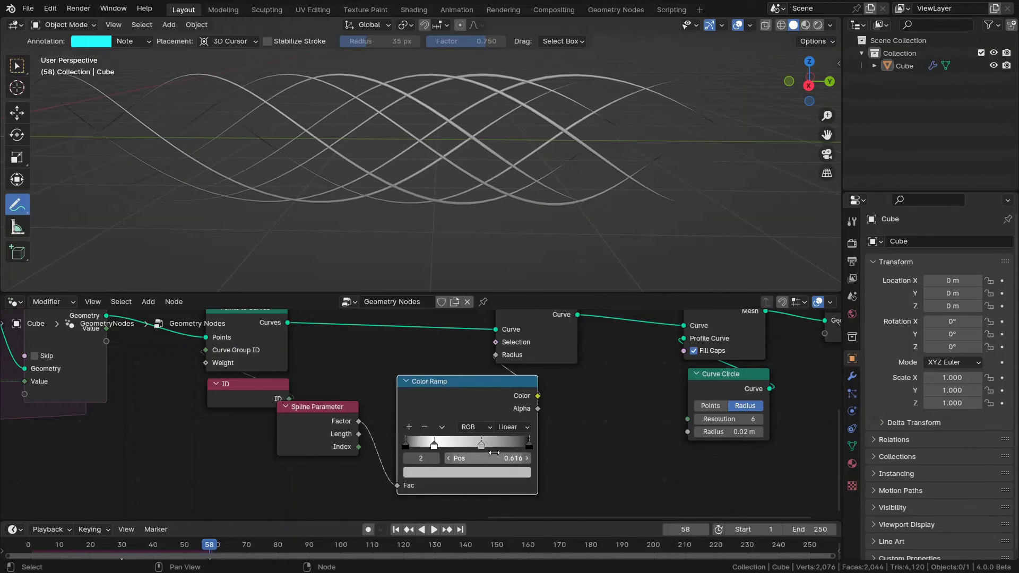
pyautogui.click(482, 472)
pyautogui.moveTo(524, 316); pyautogui.dragTo(521, 289)
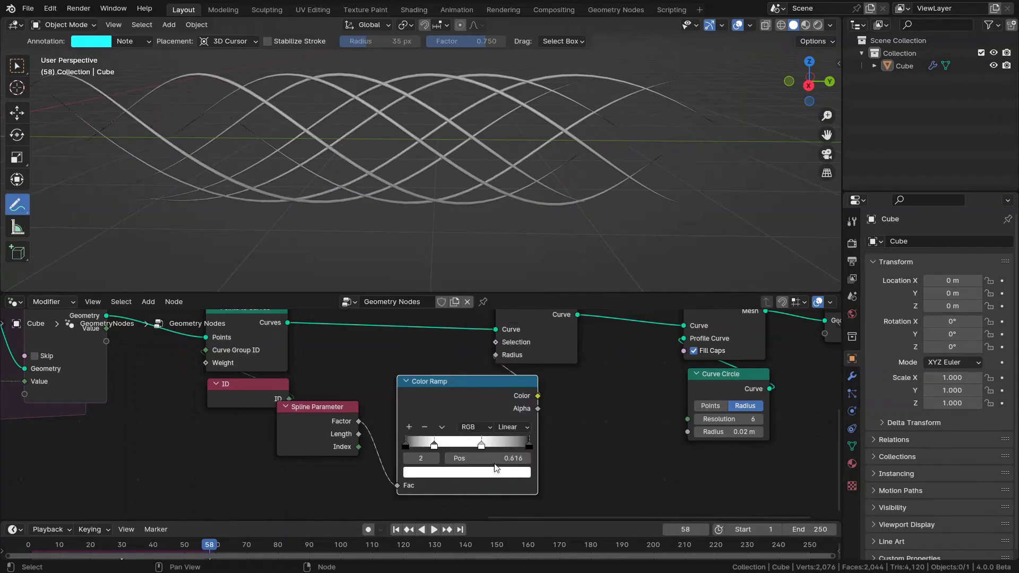
pyautogui.moveTo(484, 445); pyautogui.dragTo(505, 447)
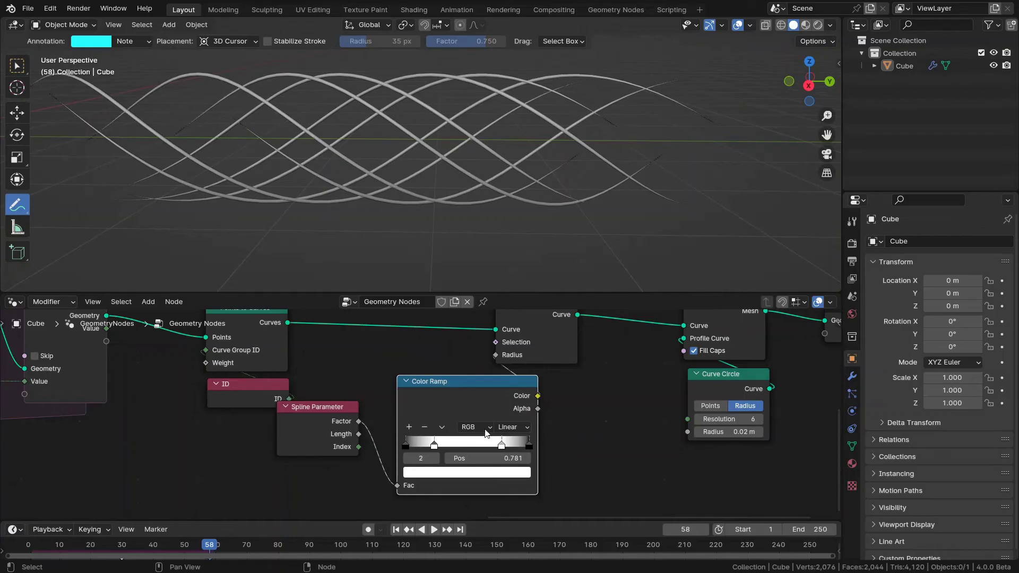
# Step: Shift the Color Ramp node slightly, collapse the Spline Parameter node and place it beneath the Color Ramp
pyautogui.moveTo(473, 398); pyautogui.dragTo(499, 396)
pyautogui.click(287, 407)
pyautogui.moveTo(297, 410); pyautogui.dragTo(459, 476)
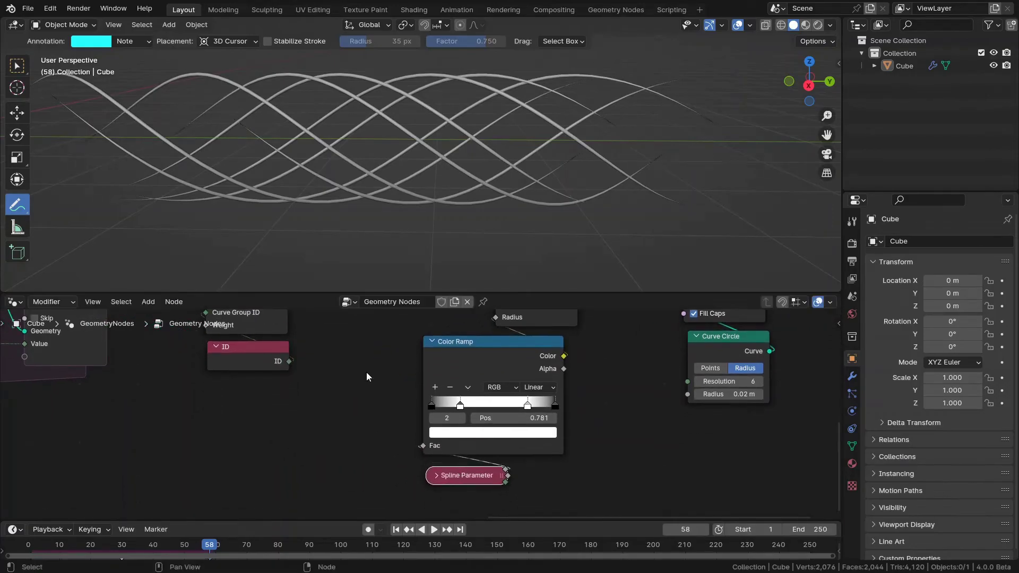
# Step: Move the timeline back to frame 39 and play the animation briefly to check the tapered trails
pyautogui.moveTo(371, 337); pyautogui.dragTo(338, 398, button='middle')
pyautogui.scroll(-1, 366, 177)
pyautogui.keyDown('shift'); pyautogui.moveTo(367, 177); pyautogui.dragTo(398, 183, button='middle'); pyautogui.keyUp('shift')
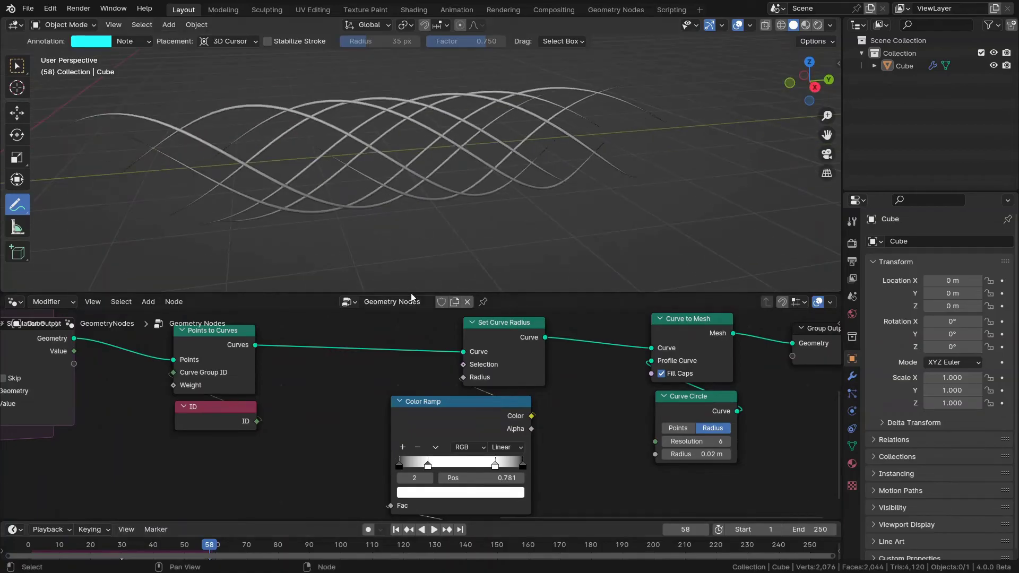
pyautogui.moveTo(211, 548); pyautogui.dragTo(150, 544)
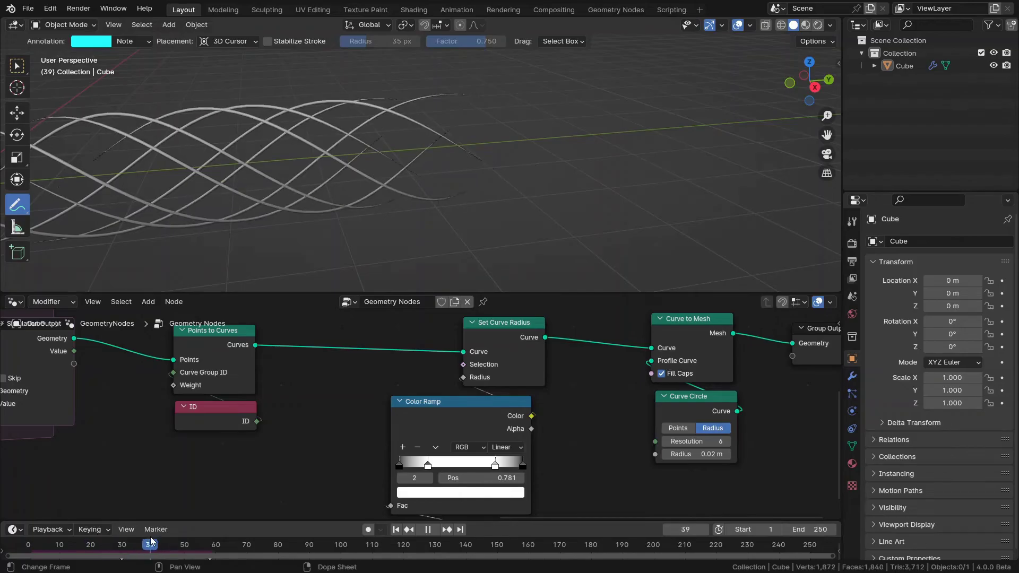
pyautogui.keyDown('shift'); pyautogui.moveTo(175, 183); pyautogui.dragTo(338, 164, button='middle'); pyautogui.keyUp('shift')
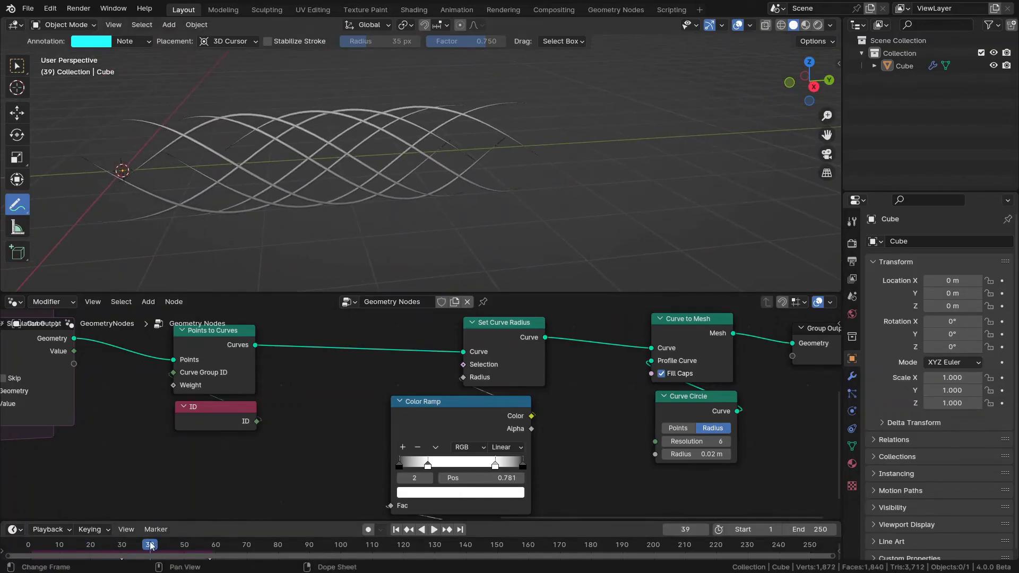
pyautogui.press('space')
pyautogui.press('space')
# Step: Move the Group Output node away from Curve to Mesh and insert a Set Material node between them
pyautogui.scroll(-10, 450, 417)
pyautogui.moveTo(332, 383); pyautogui.dragTo(214, 386, button='middle')
pyautogui.scroll(9, 489, 383)
pyautogui.moveTo(545, 382); pyautogui.dragTo(483, 390, button='middle')
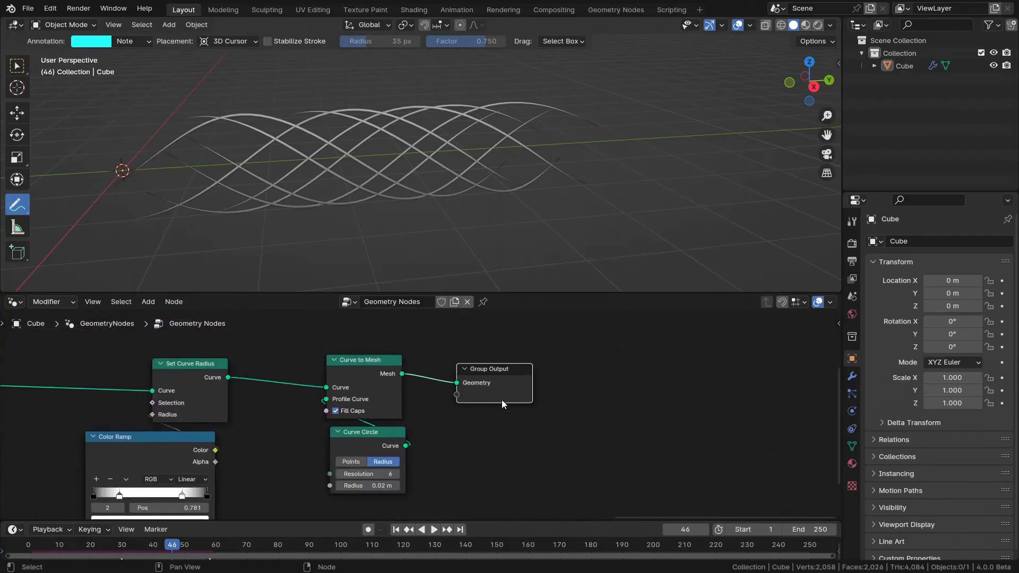
pyautogui.moveTo(502, 404); pyautogui.dragTo(643, 391)
pyautogui.press('F3')
pyautogui.write('set')
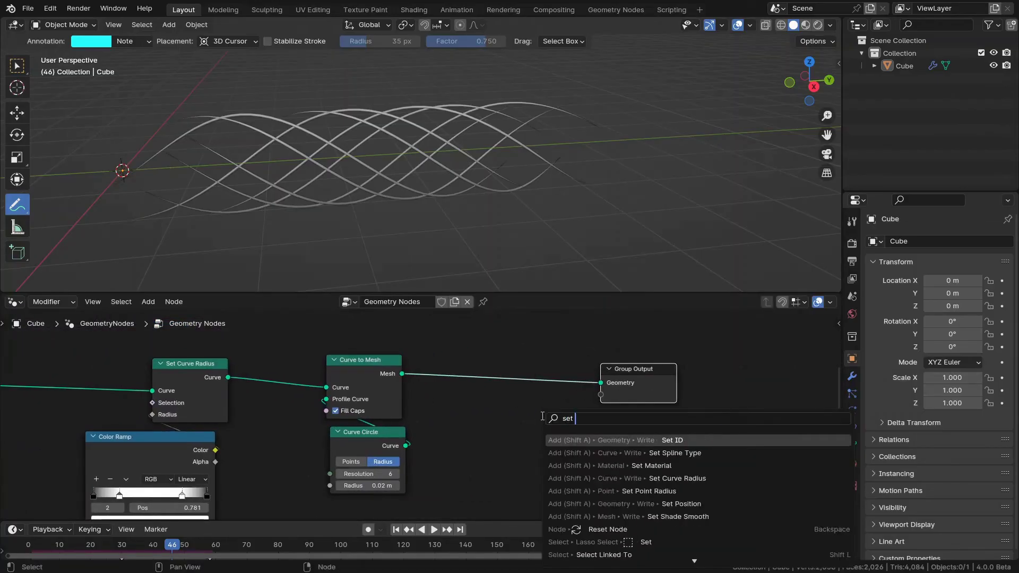
pyautogui.write(' mater')
pyautogui.press('Return')
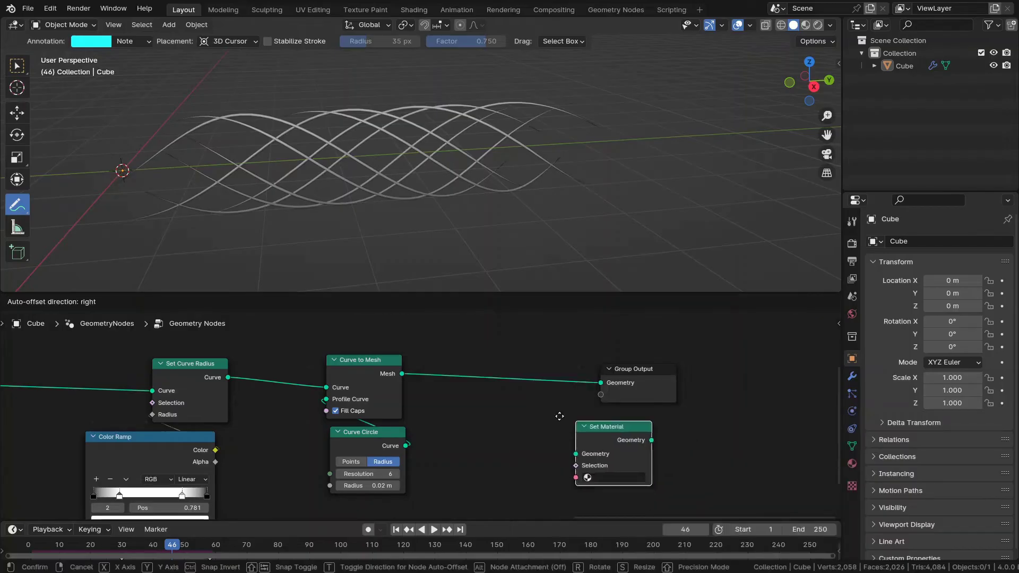
pyautogui.click(468, 357)
# Step: Create a new material named trail on the cube and assign it in the Set Material node
pyautogui.click(851, 463)
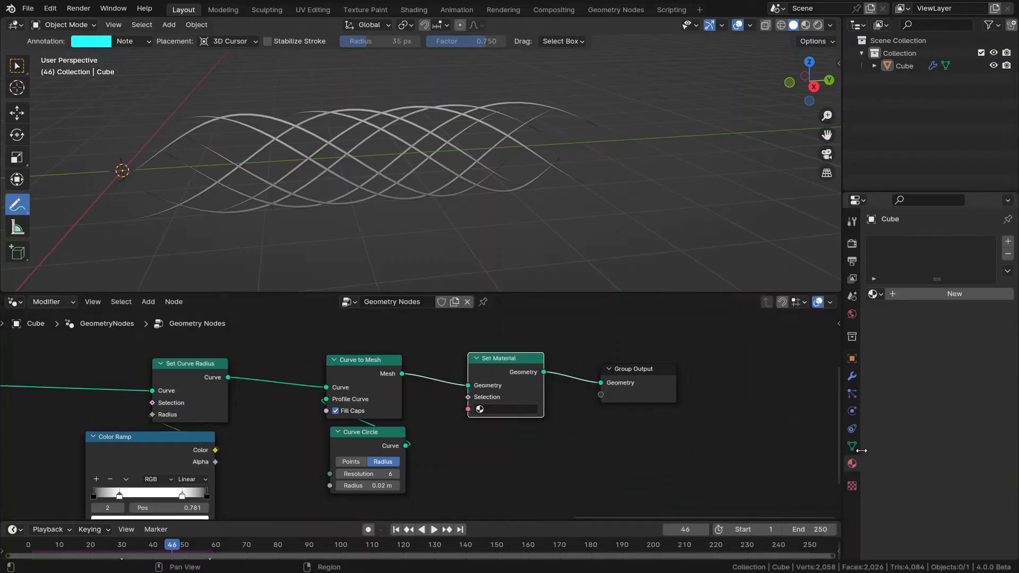
pyautogui.click(913, 300)
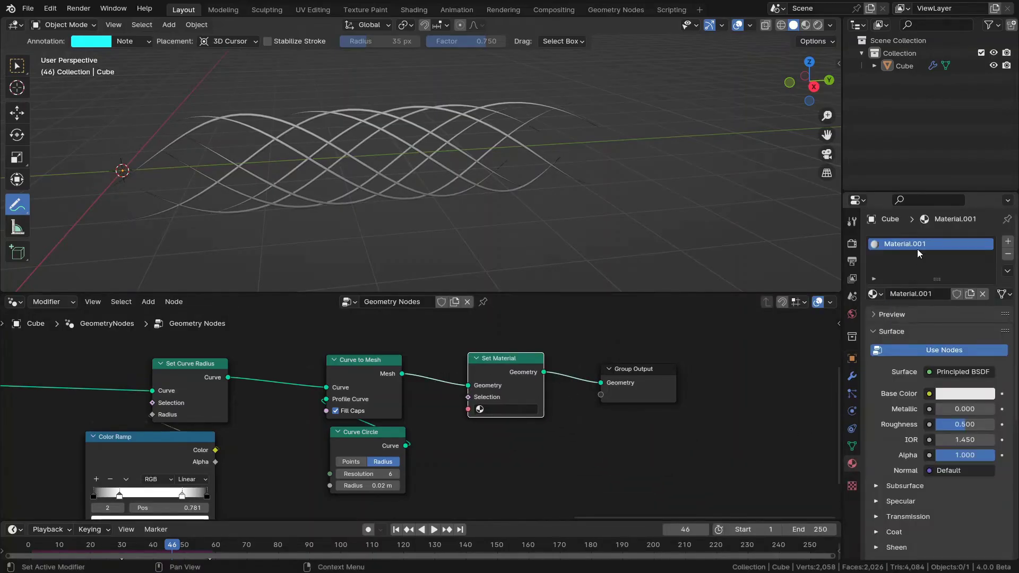
pyautogui.write('trail')
pyautogui.press('Return')
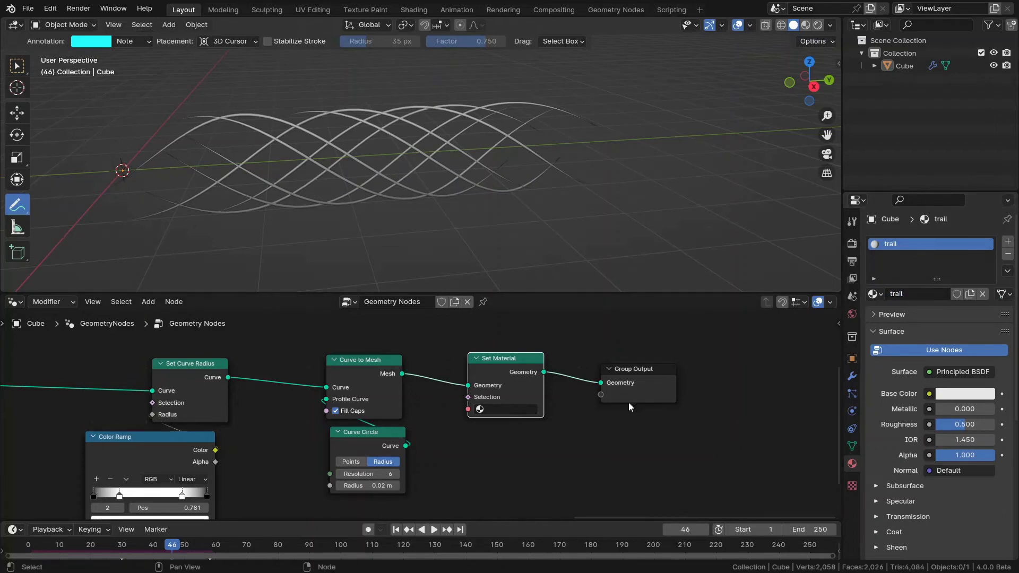
pyautogui.click(512, 409)
pyautogui.click(509, 439)
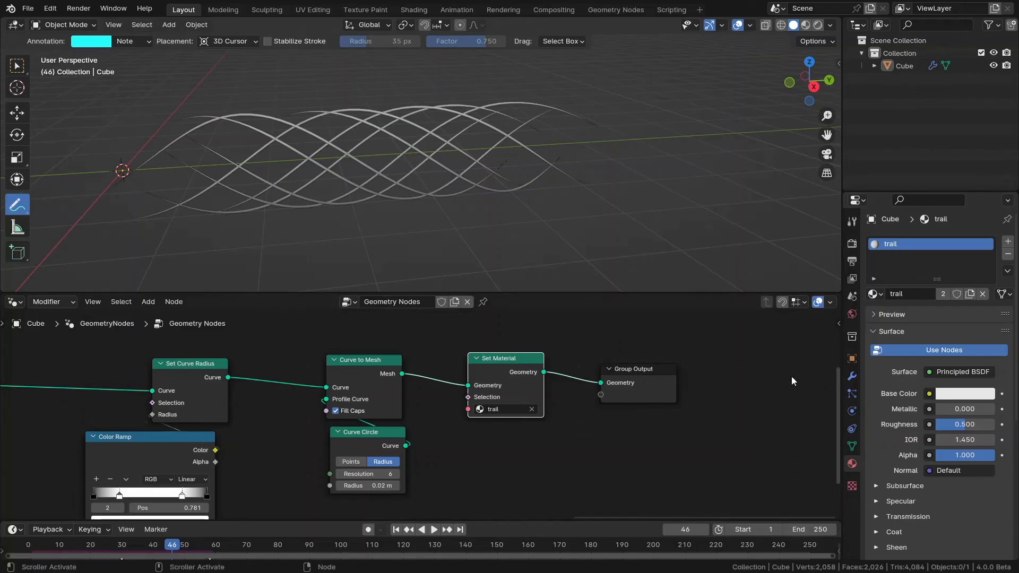
# Step: Move the Group Input and Transform Geometry nodes together away from Mesh to Points to free space in between
pyautogui.keyDown('shift'); pyautogui.moveTo(371, 414); pyautogui.dragTo(720, 382, button='middle'); pyautogui.keyUp('shift')
pyautogui.scroll(-5, 531, 382)
pyautogui.keyDown('shift'); pyautogui.moveTo(132, 360); pyautogui.dragTo(679, 392, button='middle'); pyautogui.keyUp('shift')
pyautogui.scroll(-3, 679, 393)
pyautogui.moveTo(584, 393); pyautogui.dragTo(461, 368, button='middle')
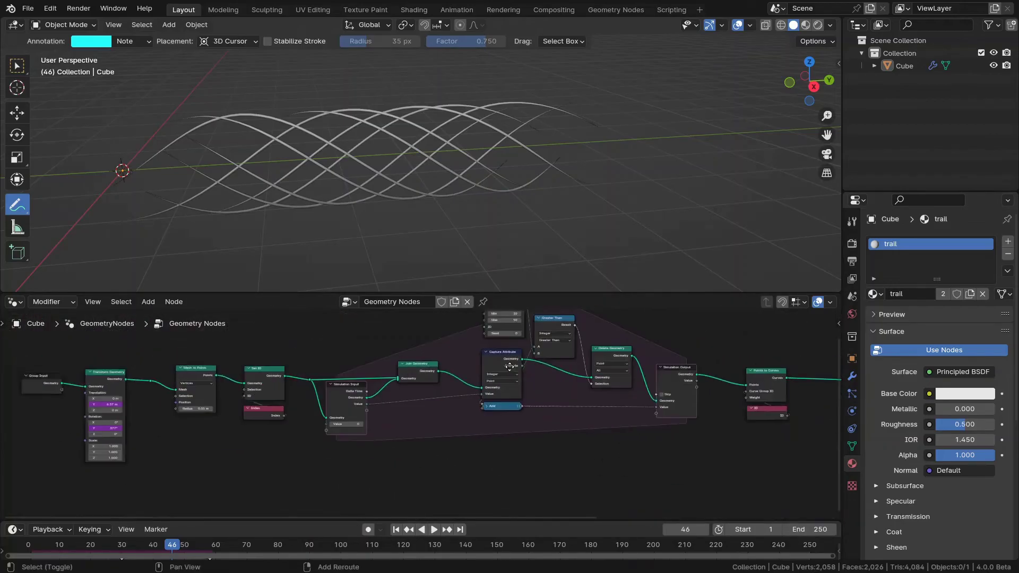
pyautogui.scroll(5, 461, 368)
pyautogui.moveTo(165, 382); pyautogui.dragTo(399, 378, button='middle')
pyautogui.scroll(2, 399, 377)
pyautogui.moveTo(318, 393); pyautogui.dragTo(579, 386, button='middle')
pyautogui.moveTo(234, 333); pyautogui.dragTo(403, 398)
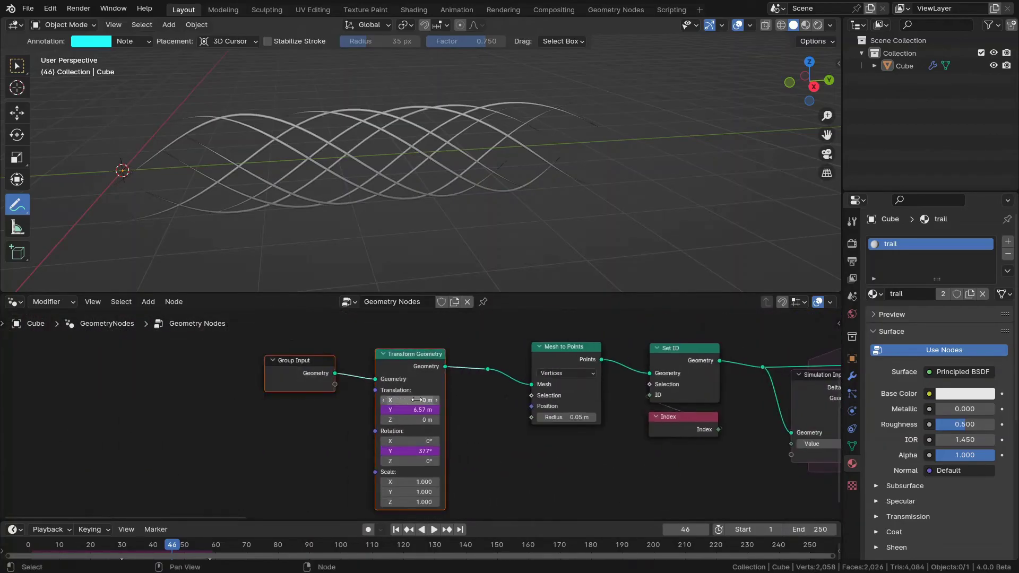
pyautogui.press('g')
pyautogui.moveTo(293, 398); pyautogui.dragTo(295, 398)
pyautogui.click(296, 398)
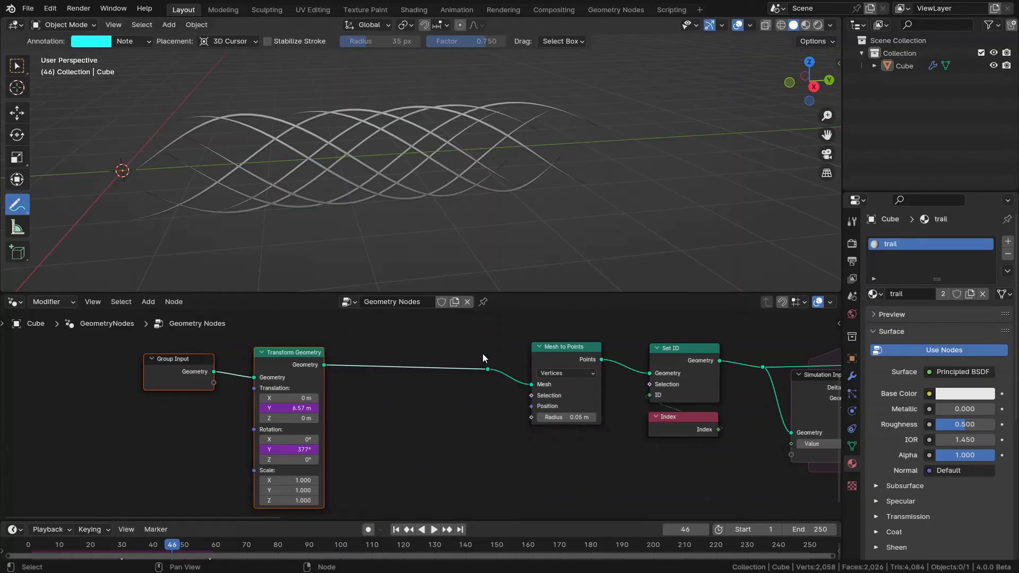
# Step: View the example image Trail_01_4k.png in the Rendering workspace
pyautogui.click(509, 8)
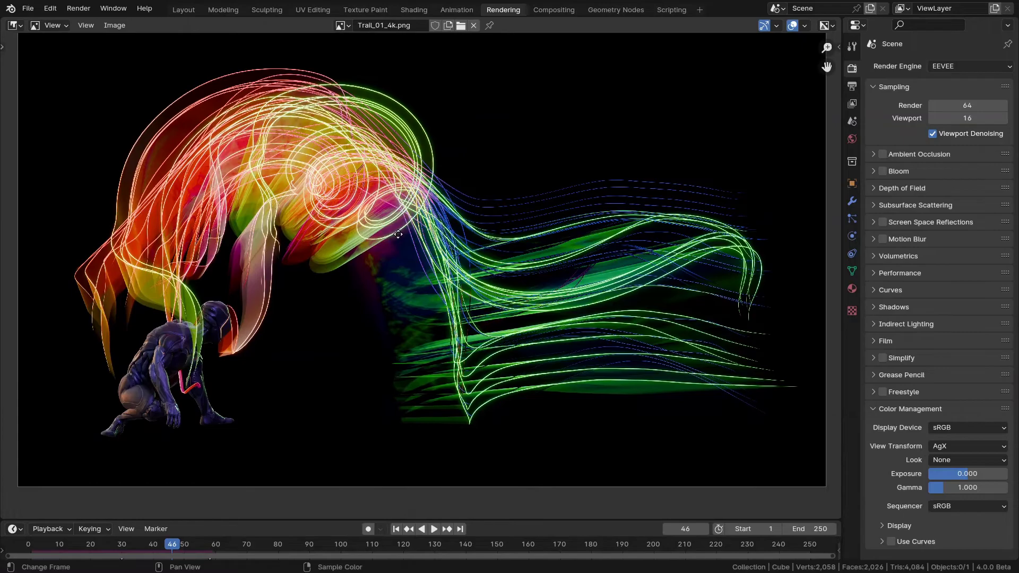
pyautogui.moveTo(397, 234); pyautogui.dragTo(395, 247, button='middle')
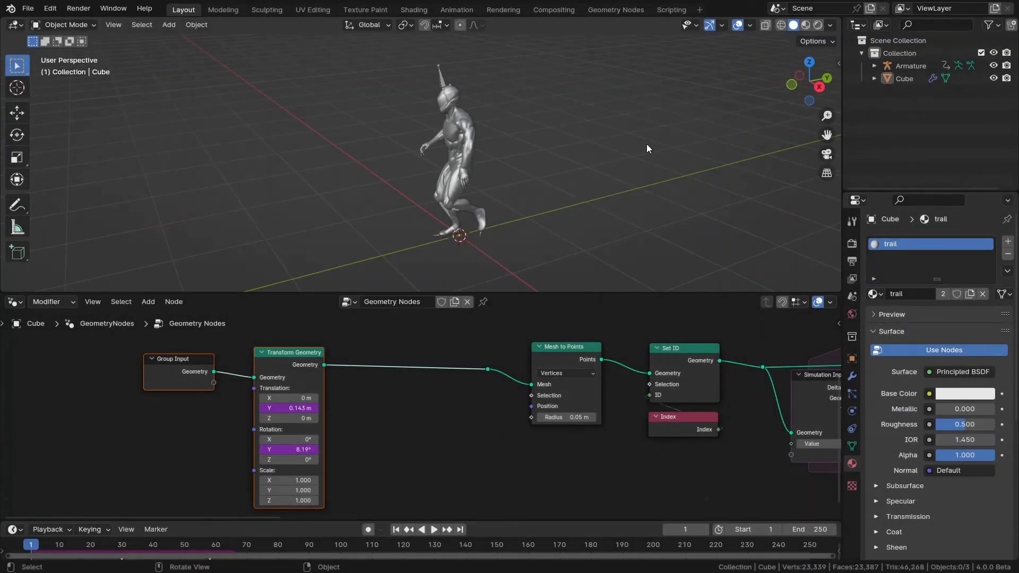
# Step: Hide the Cube in the viewport, select the character mesh and examine it from behind
pyautogui.click(992, 78)
pyautogui.scroll(3, 567, 120)
pyautogui.click(500, 116)
pyautogui.moveTo(502, 116); pyautogui.dragTo(408, 121, button='middle')
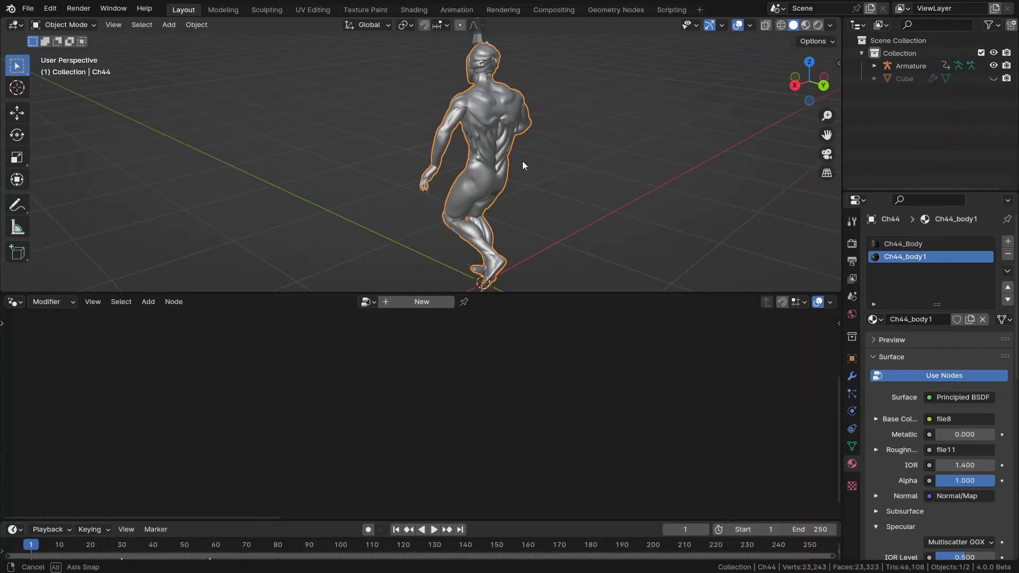
pyautogui.moveTo(522, 161); pyautogui.dragTo(499, 170, button='middle')
# Step: Delete the existing trail vertex group from the Ch44 mesh and add a new vertex group named trail
pyautogui.click(875, 65)
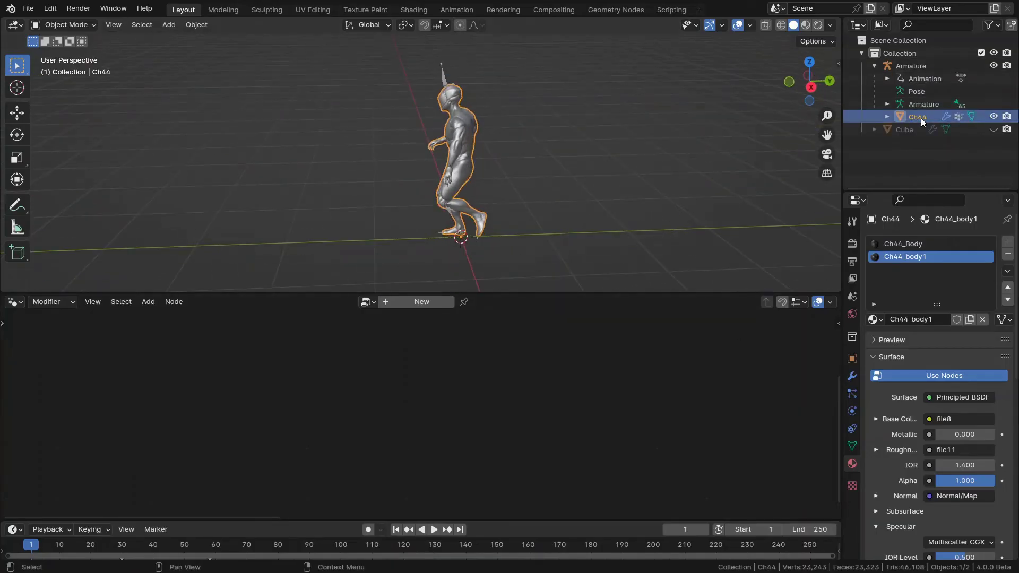
pyautogui.press('KP_Decimal')
pyautogui.click(958, 116)
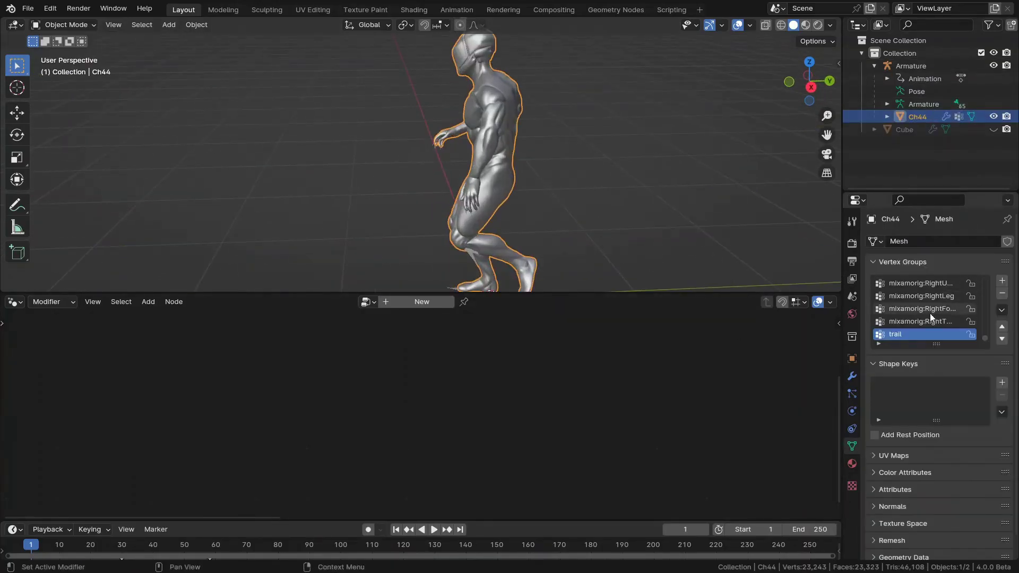
pyautogui.click(1000, 294)
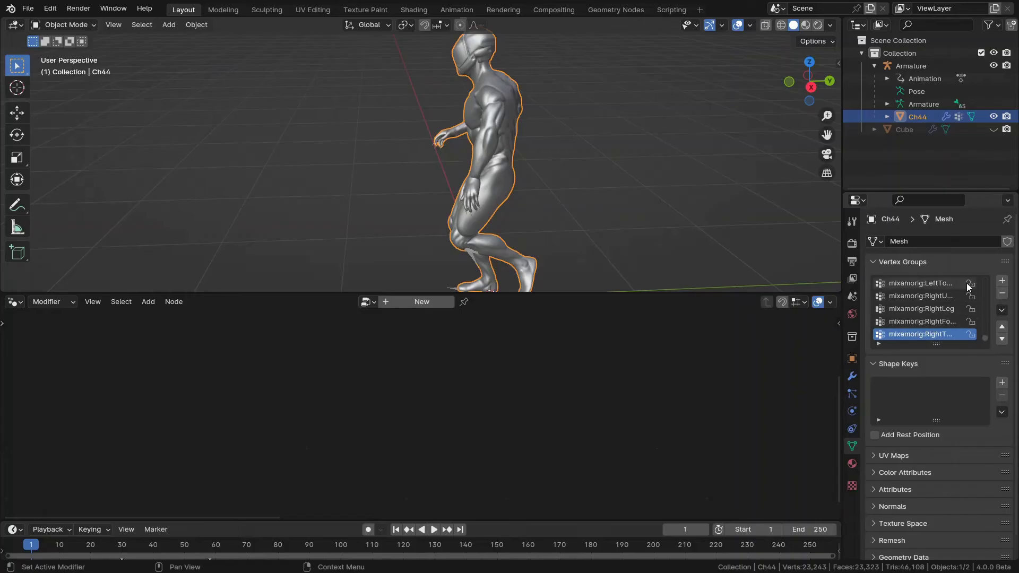
pyautogui.click(1001, 281)
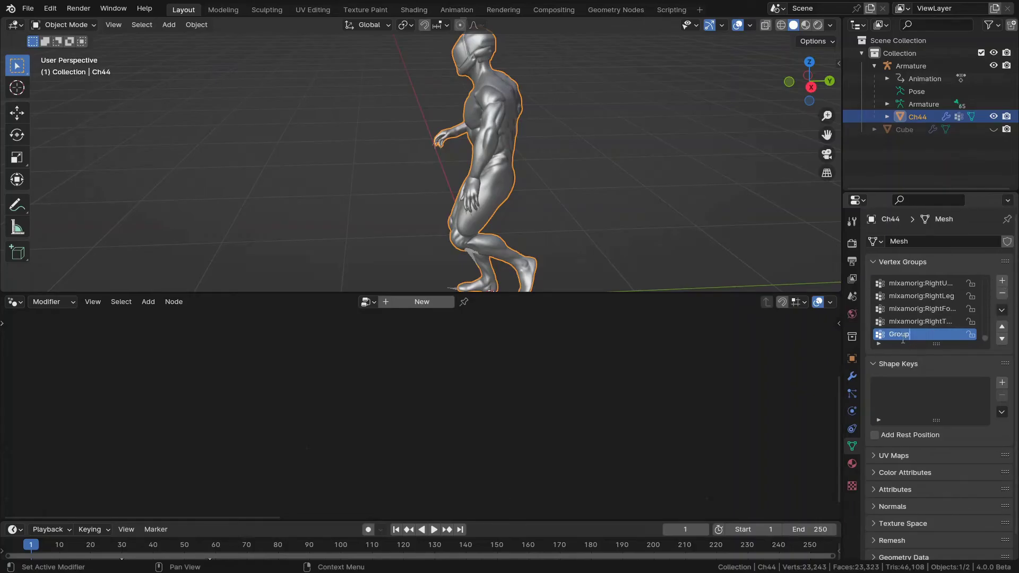
pyautogui.write('trail')
# Step: Assign the selected scattered vertices of Ch44 to the trail vertex group with weight 1.000 in Edit Mode
pyautogui.moveTo(530, 151); pyautogui.dragTo(443, 140, button='middle')
pyautogui.press('Tab')
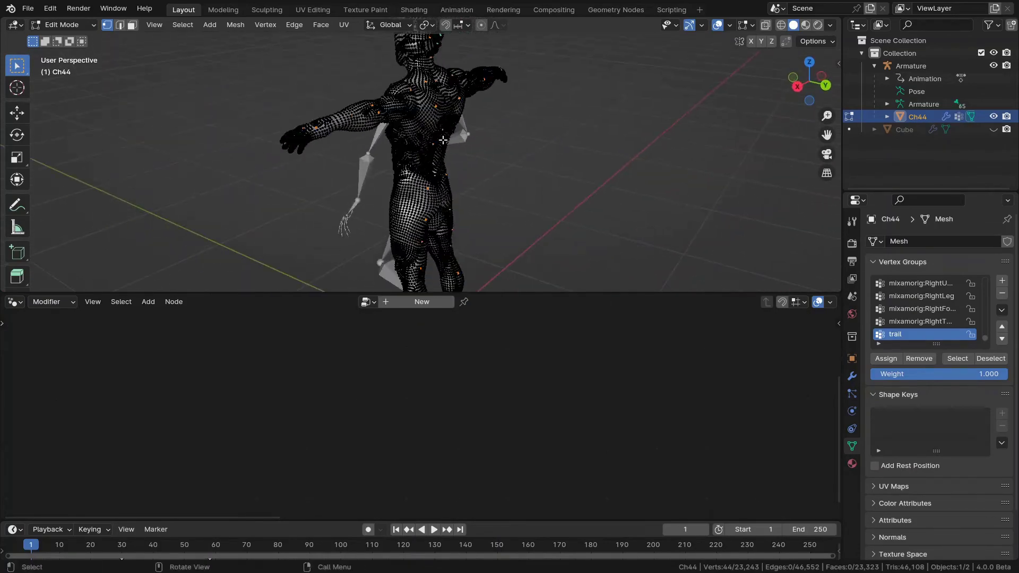
pyautogui.click(889, 360)
pyautogui.press('Tab')
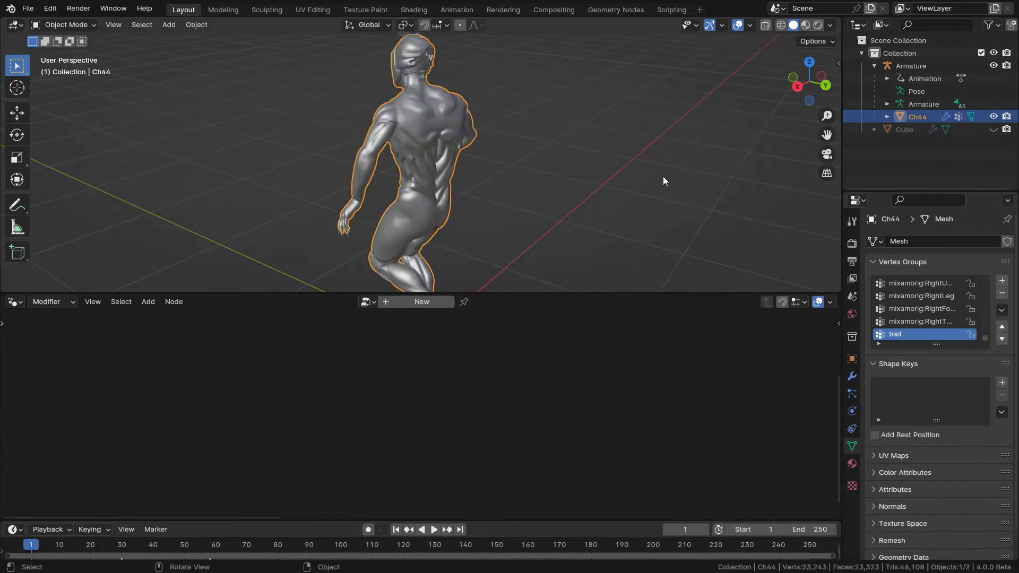
# Step: Play the character's animation to check its motion, and return the timeline to frame 1
pyautogui.moveTo(663, 176); pyautogui.dragTo(593, 126, button='middle')
pyautogui.scroll(-3, 562, 145)
pyautogui.scroll(-2, 590, 126)
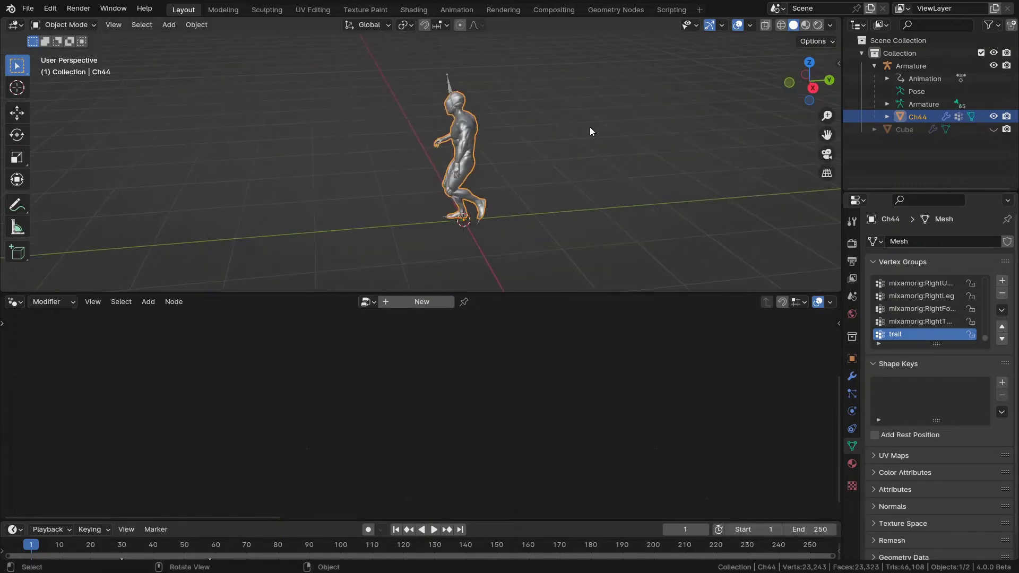
pyautogui.press('space')
pyautogui.keyDown('shift'); pyautogui.moveTo(536, 136); pyautogui.dragTo(575, 133, button='middle'); pyautogui.keyUp('shift')
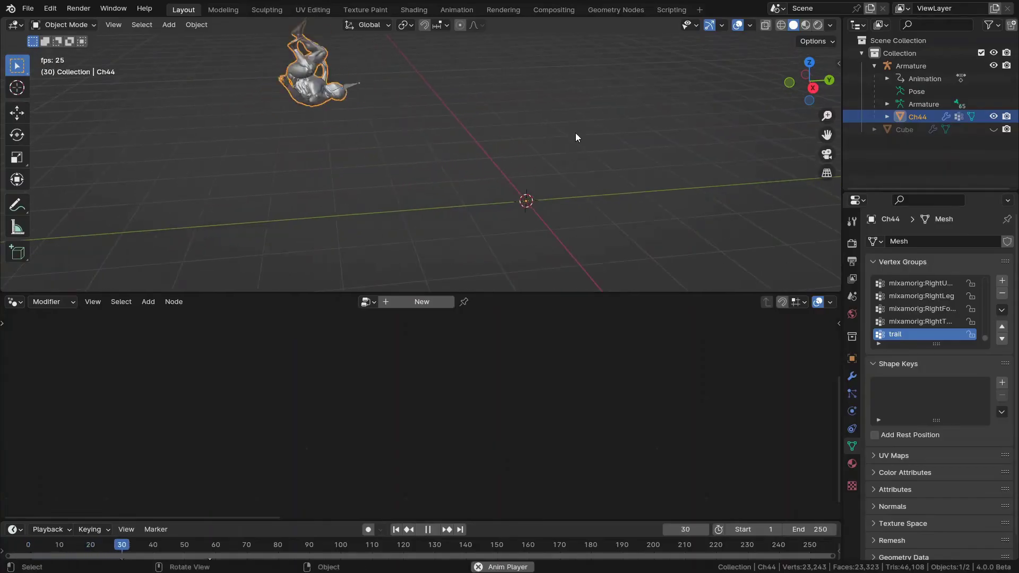
pyautogui.press('space')
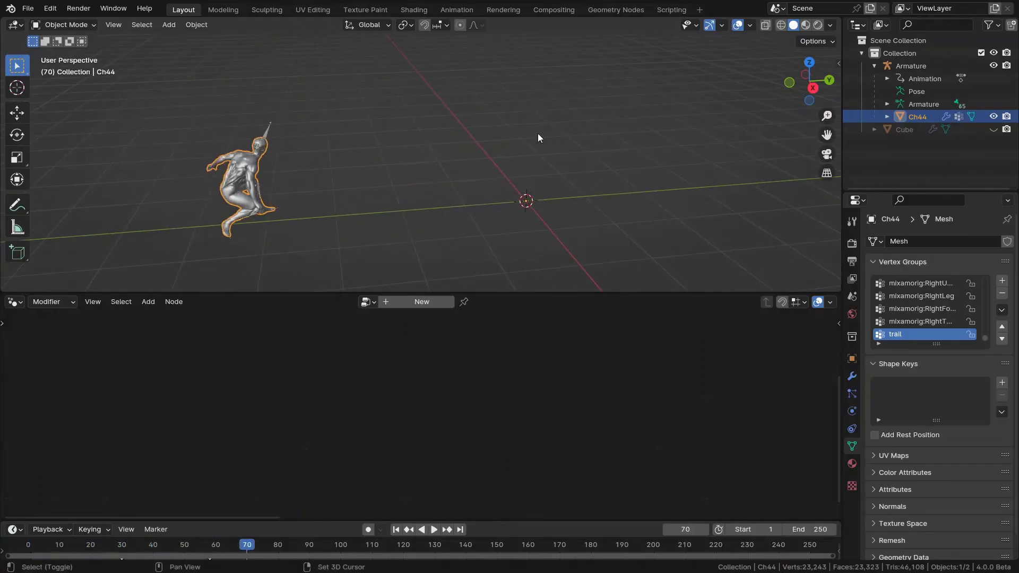
pyautogui.click(397, 530)
# Step: Select the Cube, make it visible in the viewport again and expand the Armature hierarchy to reach Ch44
pyautogui.click(874, 66)
pyautogui.click(905, 78)
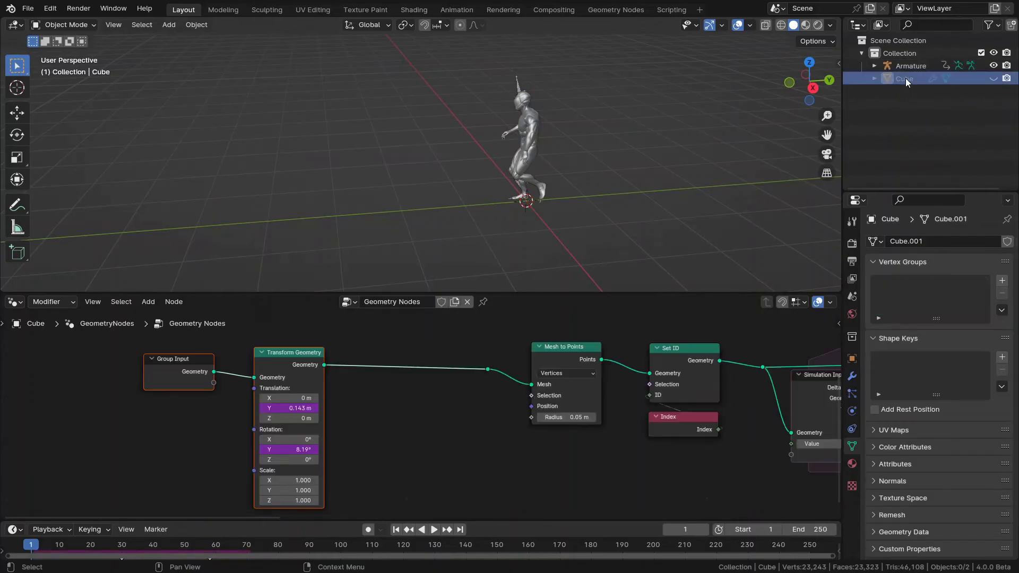
pyautogui.click(993, 79)
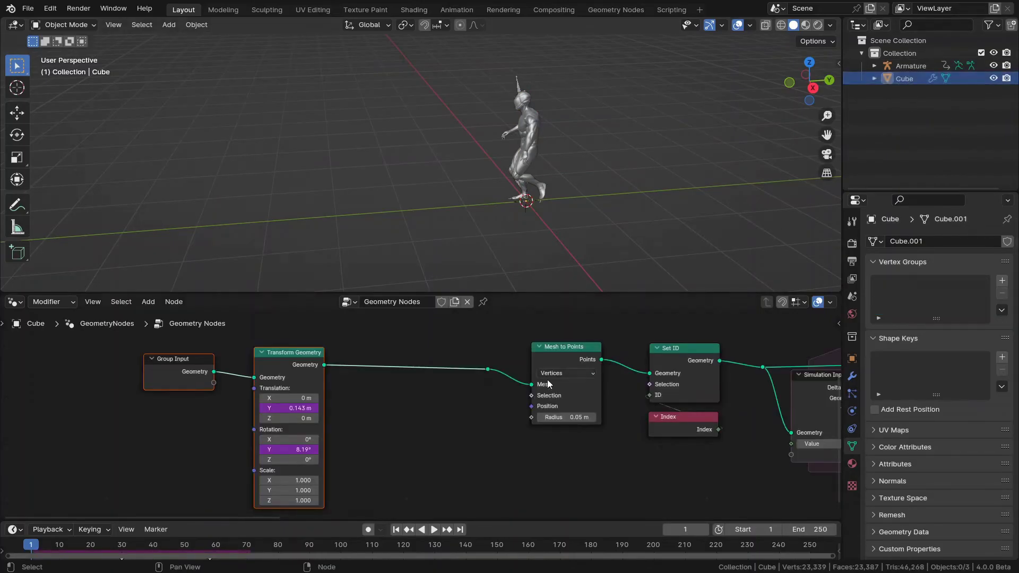
pyautogui.click(873, 66)
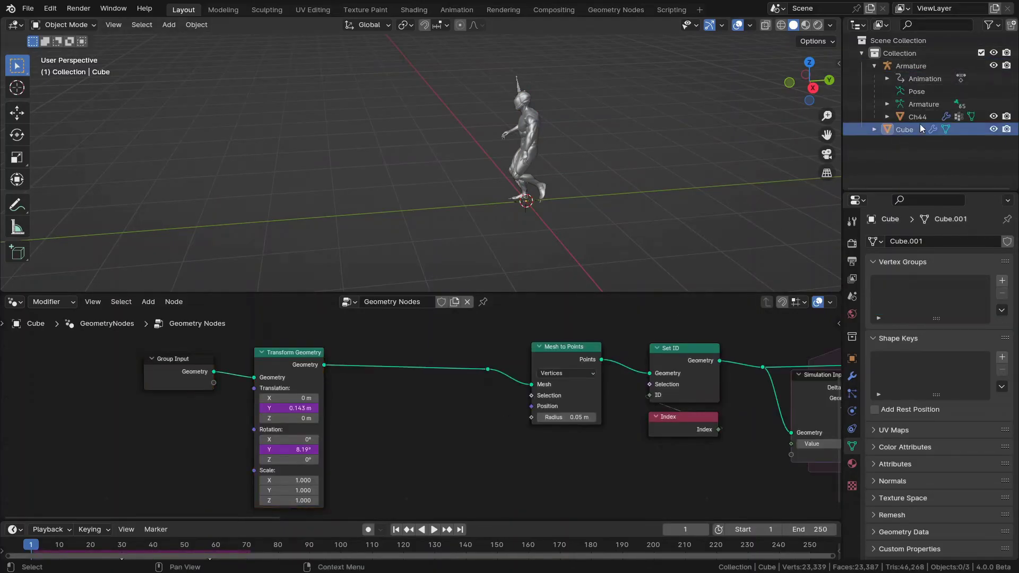
# Step: Bring Ch44 into the Cube's node tree as an Object Info node and arrange it between Transform Geometry and Mesh to Points
pyautogui.moveTo(924, 116); pyautogui.dragTo(394, 431)
pyautogui.moveTo(417, 424); pyautogui.dragTo(438, 370, button='middle')
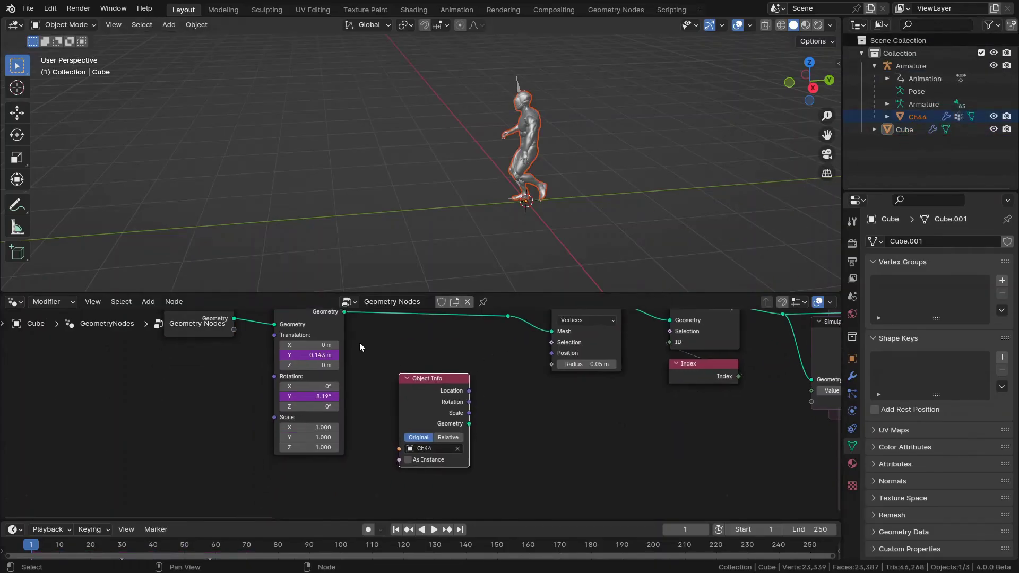
pyautogui.moveTo(359, 342); pyautogui.dragTo(376, 375, button='middle')
pyautogui.moveTo(178, 391); pyautogui.dragTo(353, 333)
pyautogui.press('g')
pyautogui.click(233, 343)
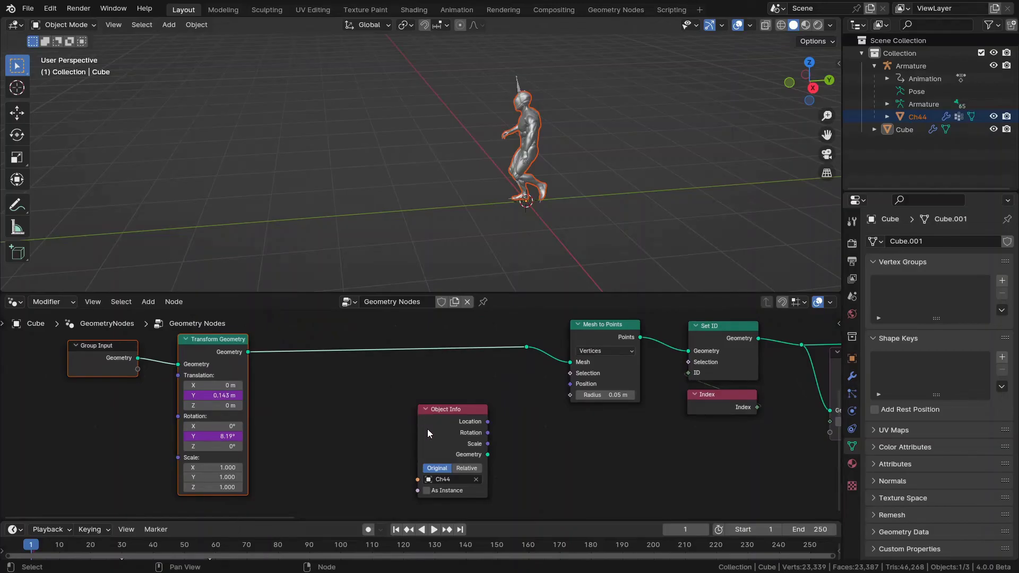
pyautogui.moveTo(427, 432); pyautogui.dragTo(328, 403)
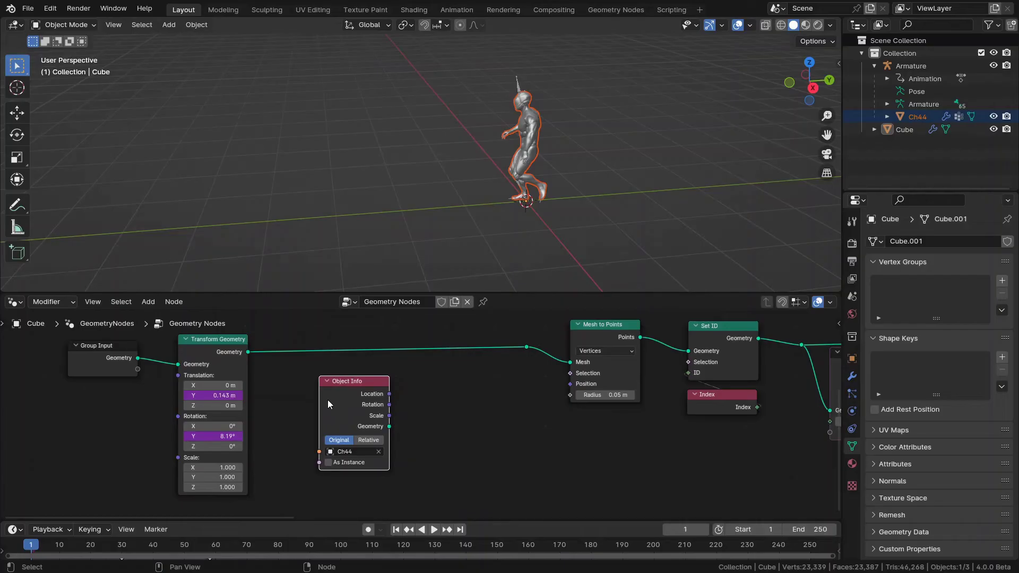
# Step: Set the Object Info node to Relative and connect its Geometry to the reroute feeding Mesh to Points, replacing the Transform Geometry link
pyautogui.click(364, 441)
pyautogui.moveTo(389, 426); pyautogui.dragTo(526, 345)
pyautogui.moveTo(338, 396); pyautogui.dragTo(336, 362)
pyautogui.moveTo(482, 358); pyautogui.dragTo(393, 389, button='middle')
pyautogui.scroll(2, 500, 189)
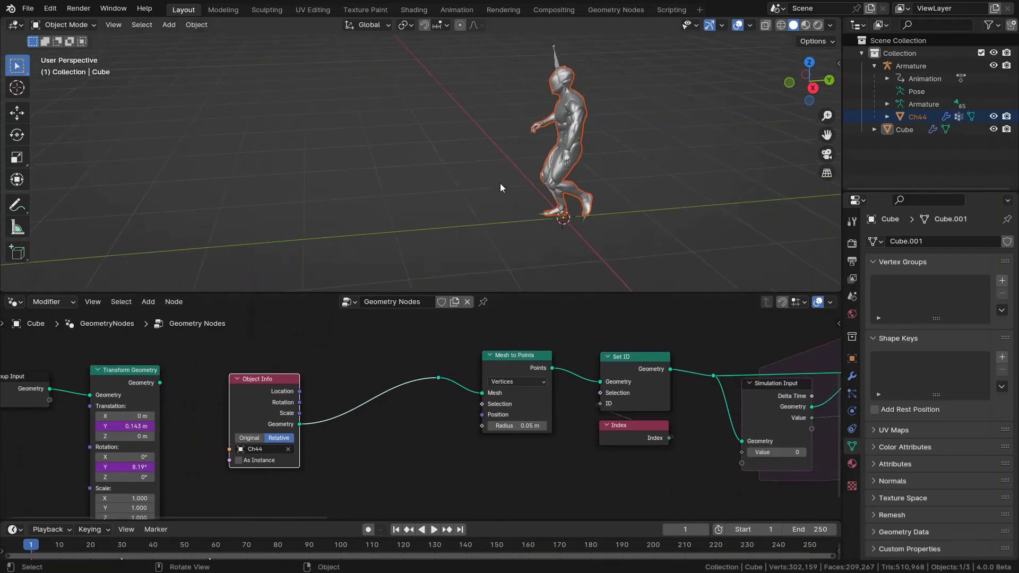
# Step: Preview the Mesh to Points output with a Viewer node placed above Set ID
pyautogui.click(507, 363)
pyautogui.moveTo(515, 364); pyautogui.dragTo(433, 375, button='middle')
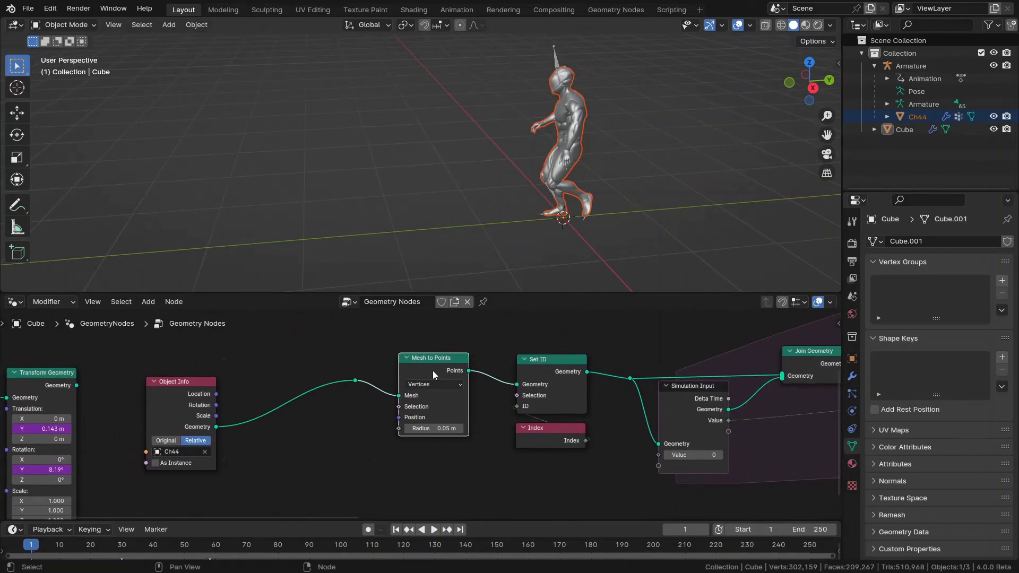
pyautogui.keyDown('ctrl'); pyautogui.keyDown('shift'); pyautogui.click(433, 374); pyautogui.keyUp('shift'); pyautogui.keyUp('ctrl')
pyautogui.moveTo(537, 410); pyautogui.dragTo(564, 345)
pyautogui.moveTo(568, 349); pyautogui.dragTo(556, 397, button='middle')
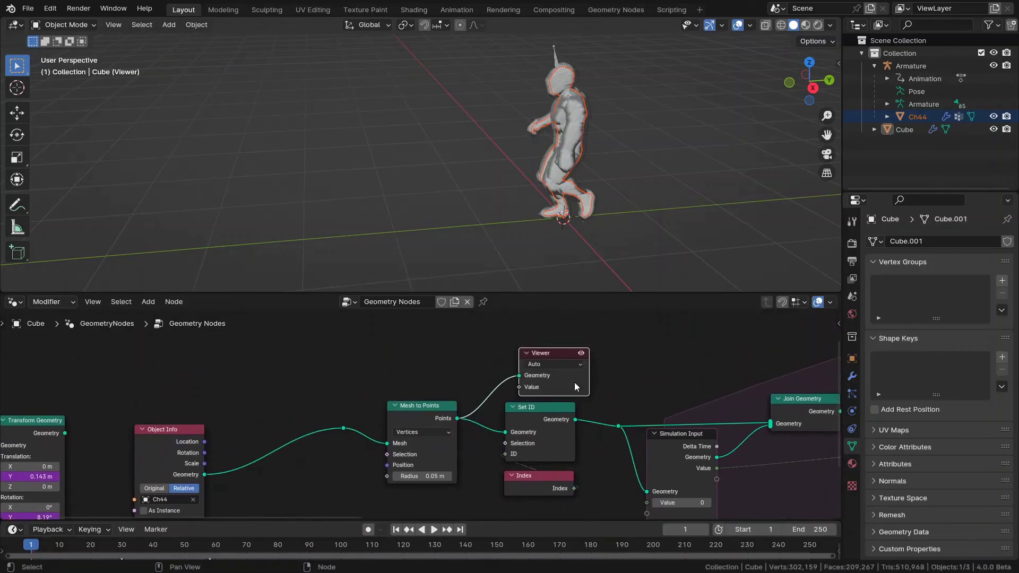
# Step: Hide the Armature in the viewport to leave the character's points unobstructed
pyautogui.moveTo(613, 223); pyautogui.dragTo(573, 214, button='middle')
pyautogui.scroll(3, 552, 215)
pyautogui.keyDown('shift'); pyautogui.moveTo(495, 216); pyautogui.dragTo(457, 216, button='middle'); pyautogui.keyUp('shift')
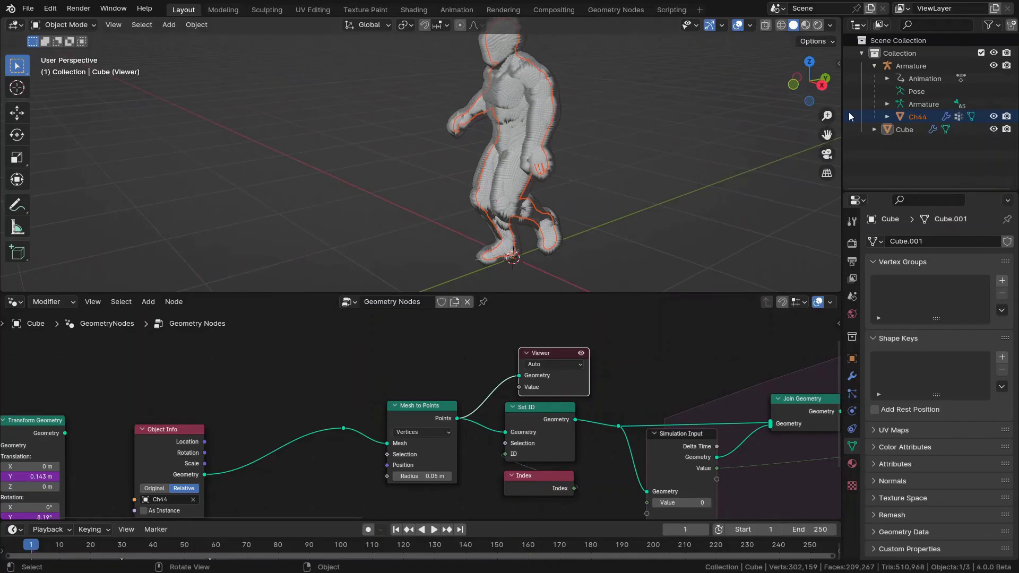
pyautogui.click(992, 66)
pyautogui.keyDown('shift'); pyautogui.moveTo(566, 140); pyautogui.dragTo(561, 169, button='middle'); pyautogui.keyUp('shift')
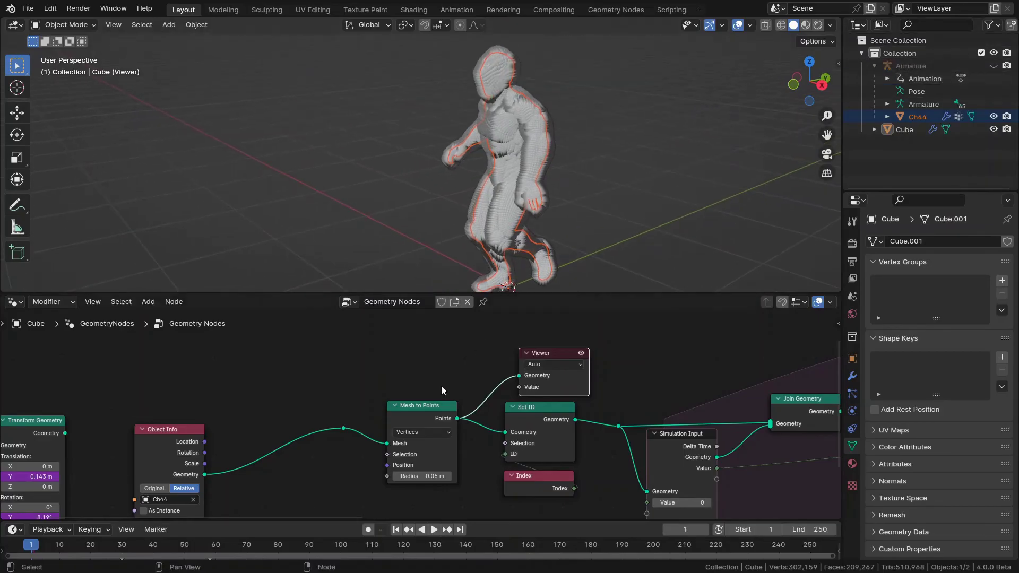
# Step: Set the Mesh to Points radius to 0.01 m
pyautogui.moveTo(441, 390); pyautogui.dragTo(439, 321, button='middle')
pyautogui.click(419, 407)
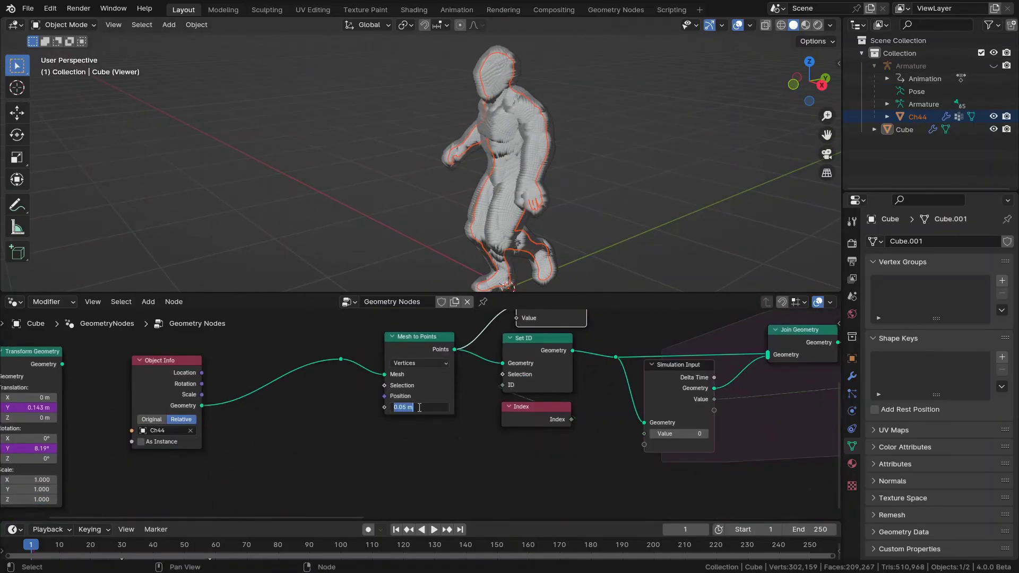
pyautogui.write('0.01')
pyautogui.press('Return')
pyautogui.scroll(4, 578, 155)
pyautogui.moveTo(578, 155); pyautogui.dragTo(586, 247, button='middle')
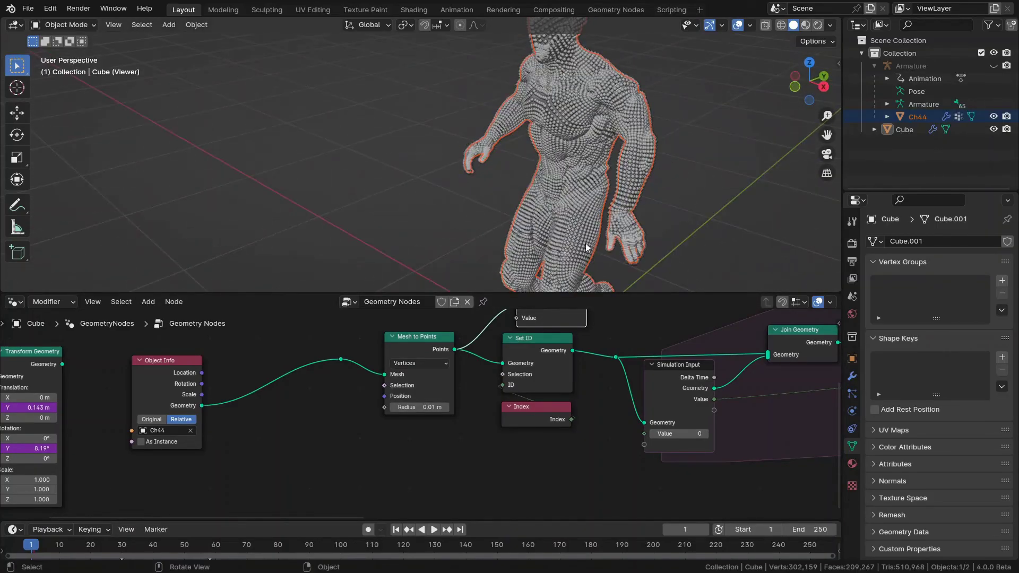
pyautogui.scroll(-2, 573, 321)
# Step: Add a Named Attribute node in the free space below the link between Object Info and Mesh to Points
pyautogui.moveTo(573, 320); pyautogui.dragTo(526, 350, button='middle')
pyautogui.moveTo(436, 375); pyautogui.dragTo(548, 343, button='middle')
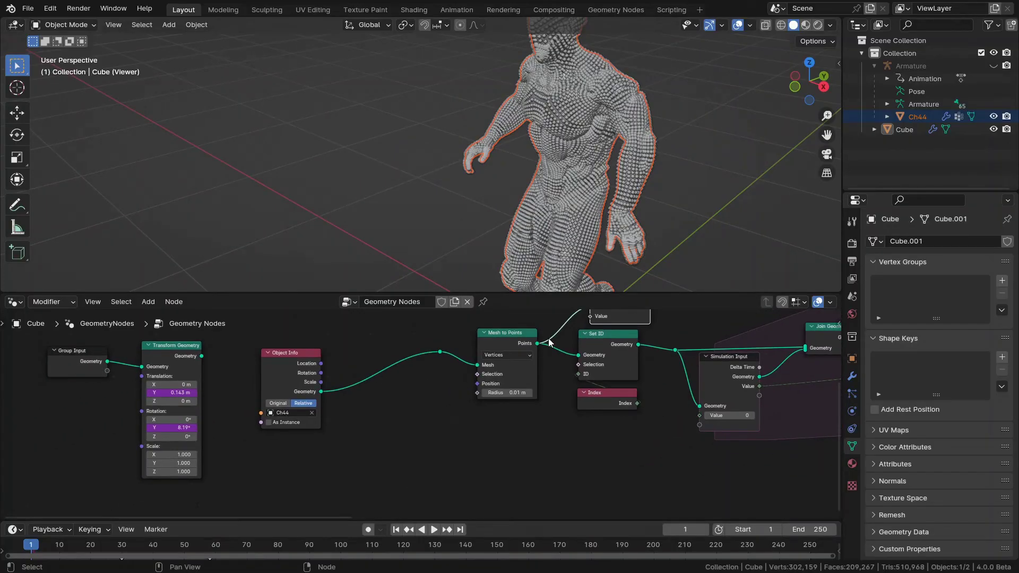
pyautogui.hotkey('shift', 'a')
pyautogui.write('attr')
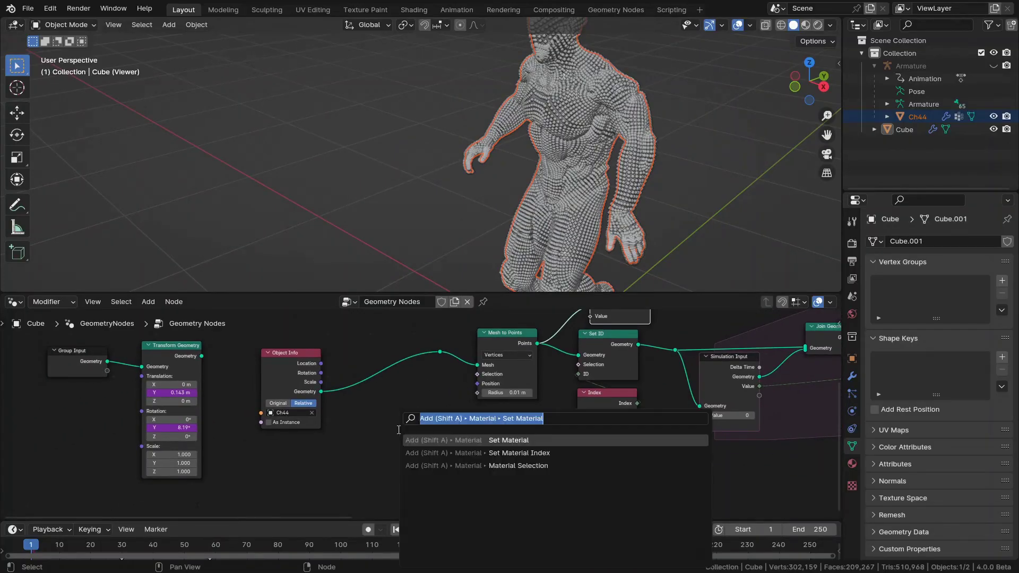
pyautogui.press('BackSpace')
pyautogui.press('BackSpace')
pyautogui.press('BackSpace')
pyautogui.press('BackSpace')
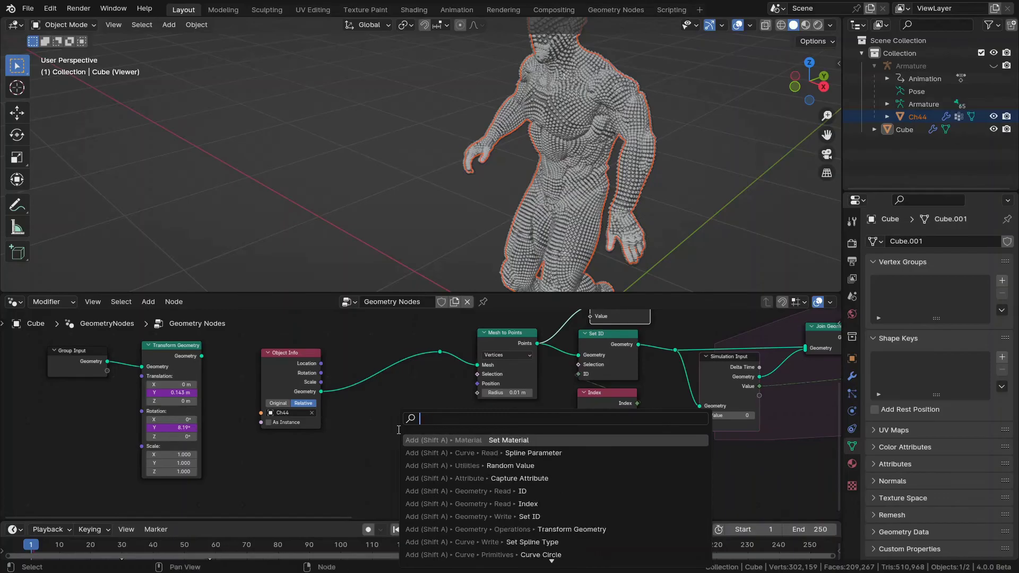
pyautogui.write('n a')
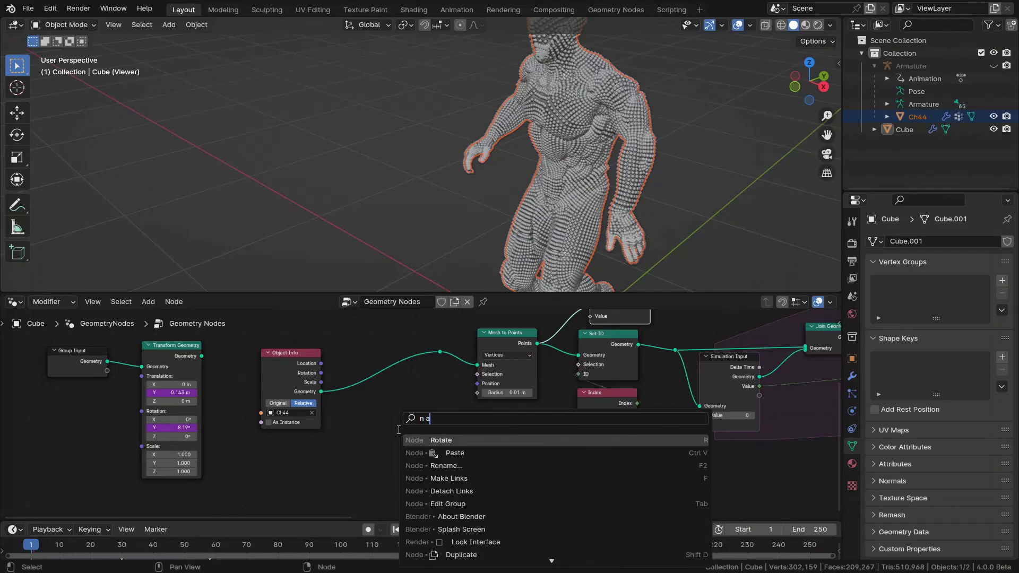
pyautogui.write('ttr')
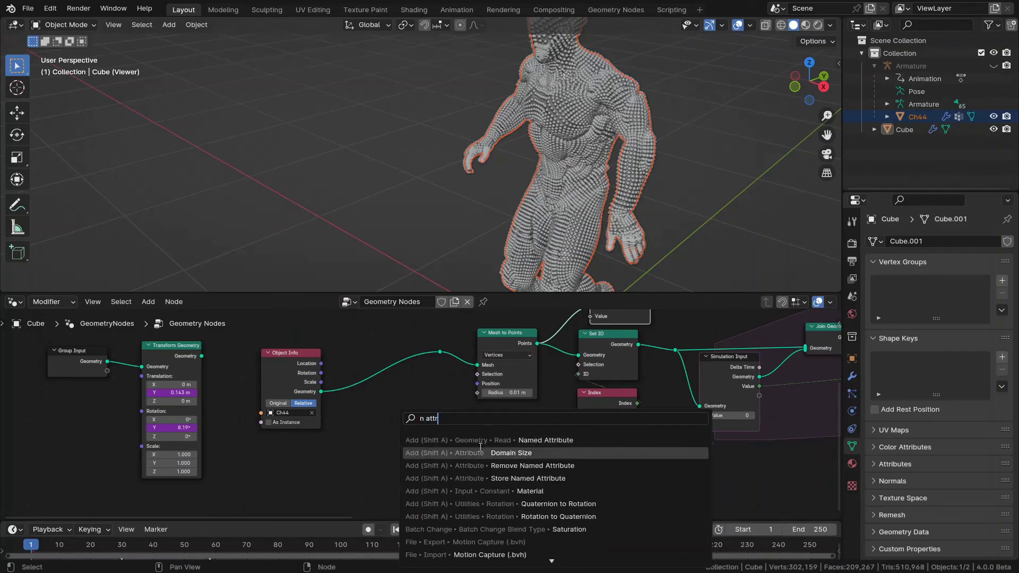
pyautogui.click(424, 440)
pyautogui.click(425, 434)
# Step: Move the Named Attribute node closer to Object Info and set its attribute name to trail
pyautogui.scroll(2, 425, 435)
pyautogui.scroll(2, 441, 402)
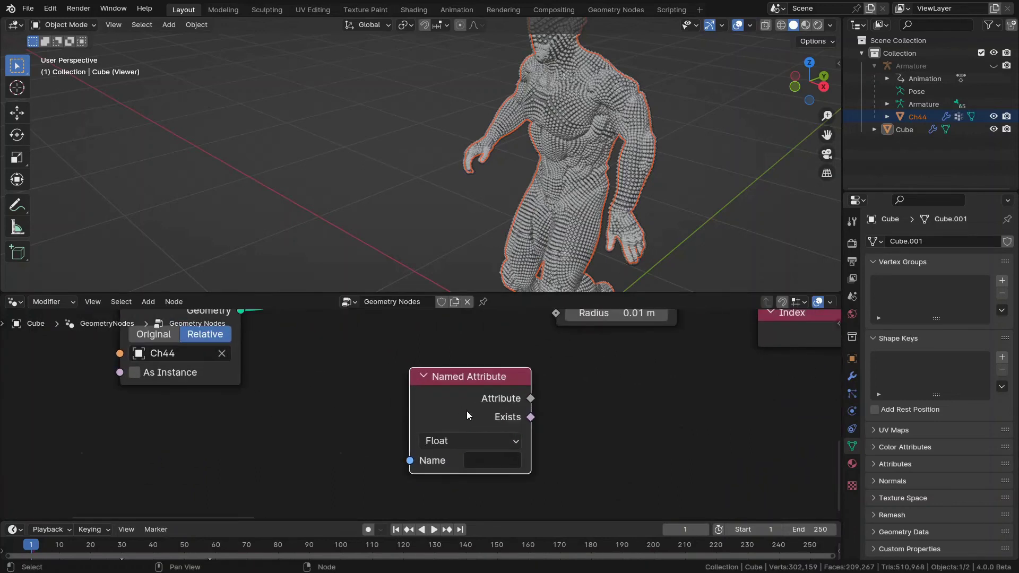
pyautogui.moveTo(467, 410); pyautogui.dragTo(383, 393)
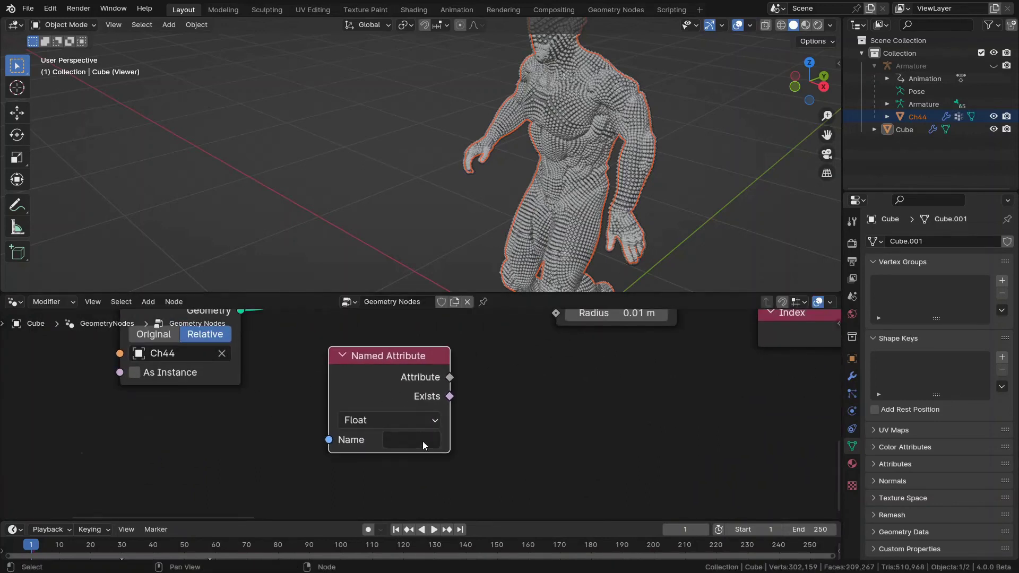
pyautogui.click(423, 441)
pyautogui.write('trai')
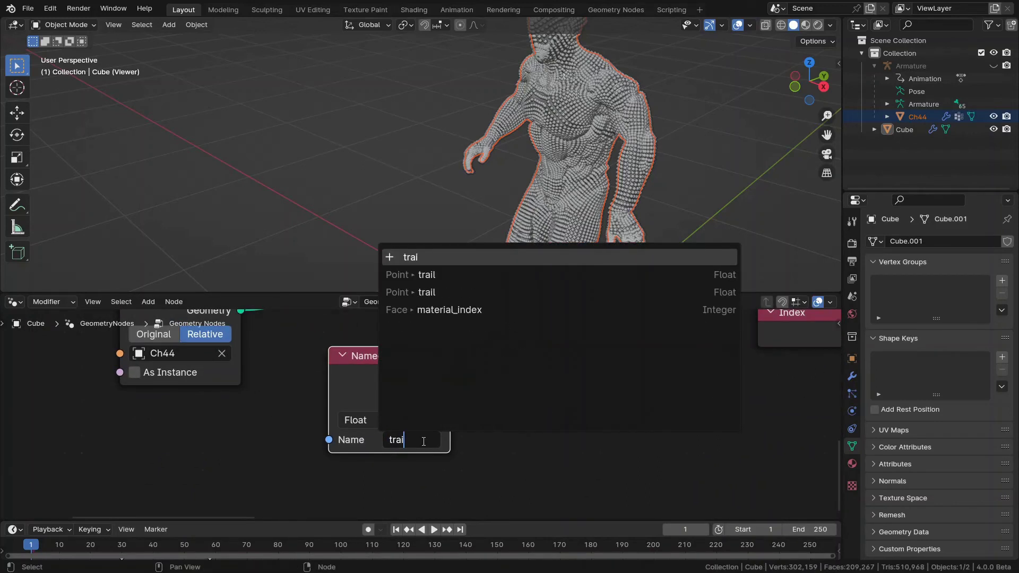
pyautogui.write('l')
pyautogui.press('Return')
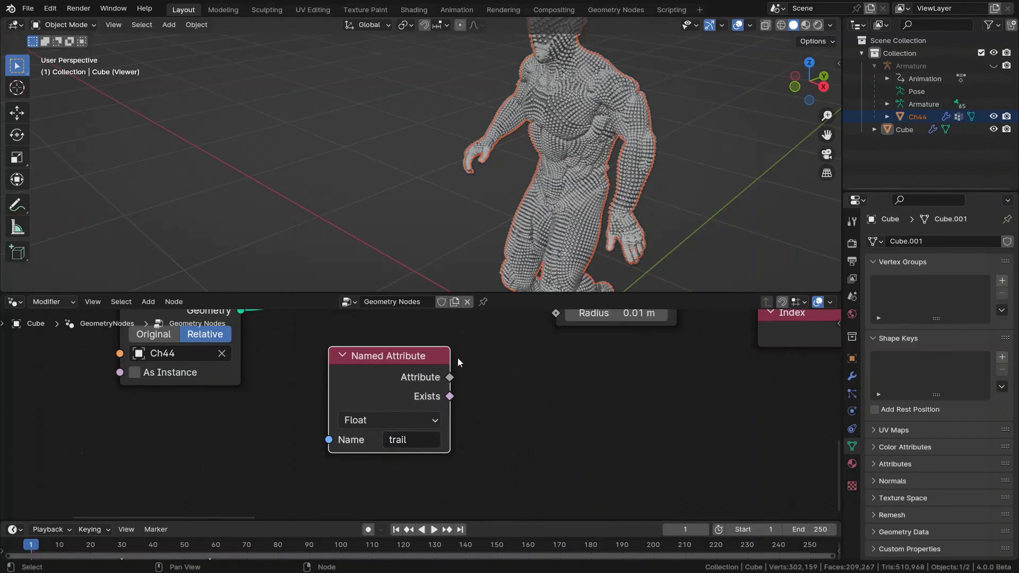
# Step: Connect the Named Attribute's Attribute output to the Selection input of Mesh to Points
pyautogui.moveTo(458, 358); pyautogui.dragTo(421, 419, button='middle')
pyautogui.moveTo(363, 449); pyautogui.dragTo(358, 434)
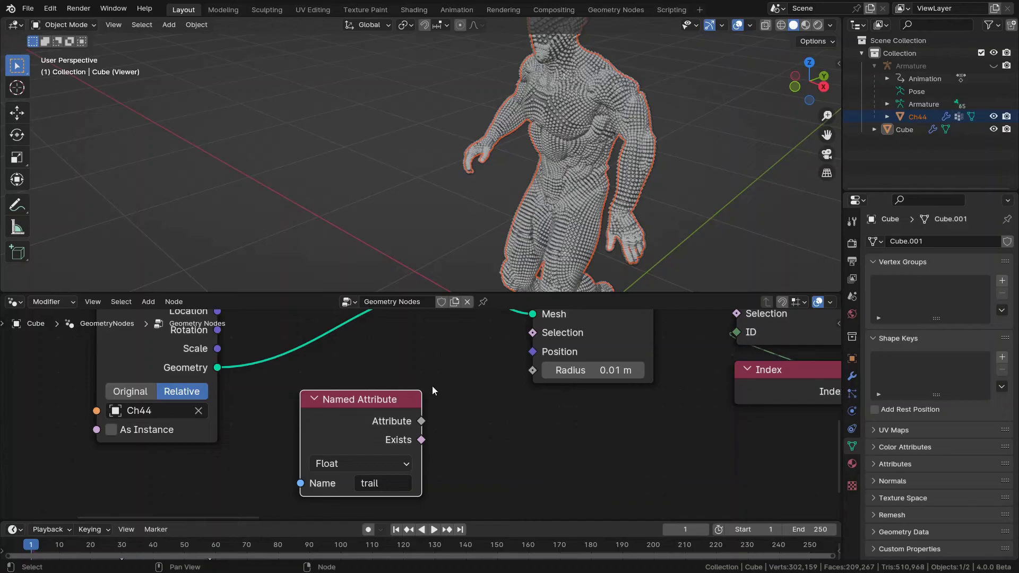
pyautogui.moveTo(431, 386); pyautogui.dragTo(424, 425, button='middle')
pyautogui.moveTo(414, 451); pyautogui.dragTo(525, 362)
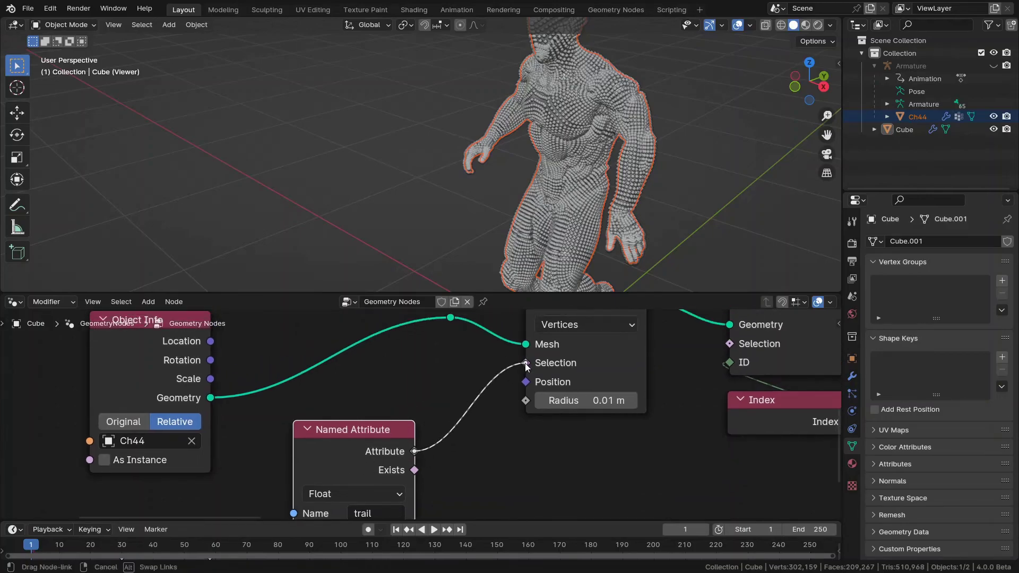
pyautogui.moveTo(476, 366); pyautogui.dragTo(459, 393, button='middle')
pyautogui.moveTo(631, 187); pyautogui.dragTo(574, 124, button='middle')
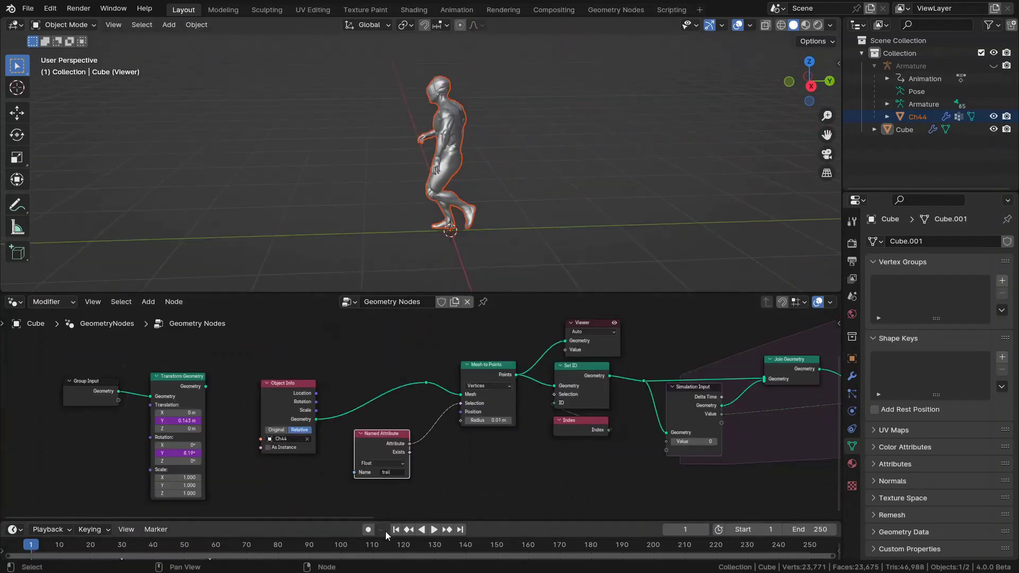
# Step: Play the animation to frame 20, and delete the Viewer node to restore the full trail output
pyautogui.click(538, 180)
pyautogui.press('space')
pyautogui.press('space')
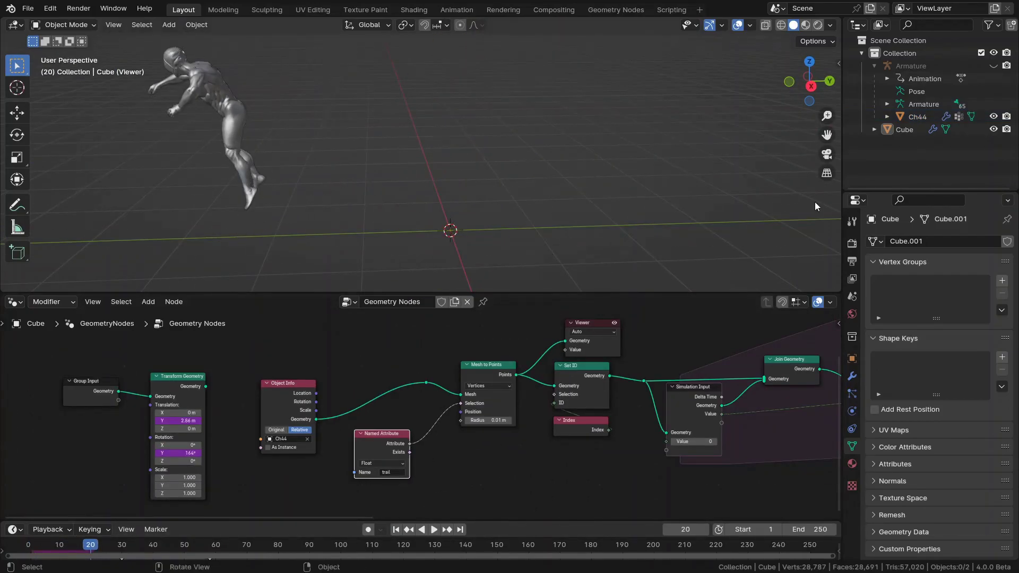
pyautogui.scroll(-2, 699, 352)
pyautogui.click(547, 369)
pyautogui.press('x')
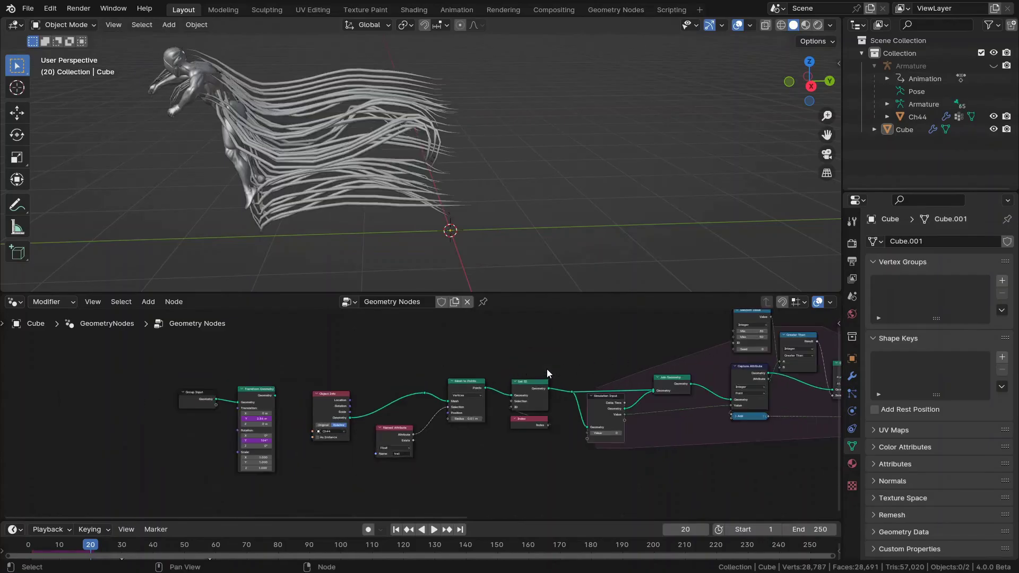
# Step: Replay the animation from frame 1 to frame 62 to check the trails following the character
pyautogui.hotkey('shift', 'Left')
pyautogui.press('space')
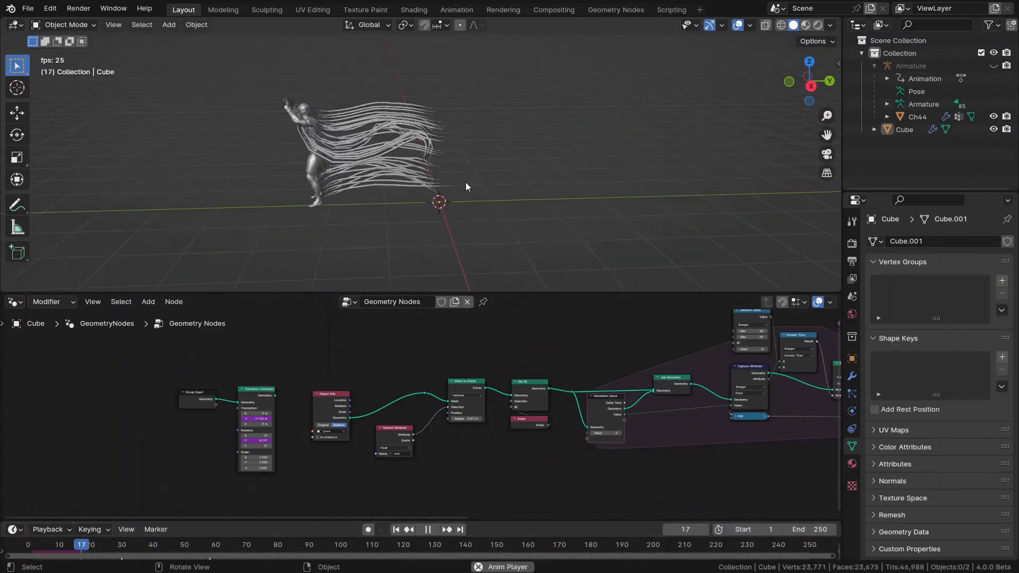
pyautogui.press('space')
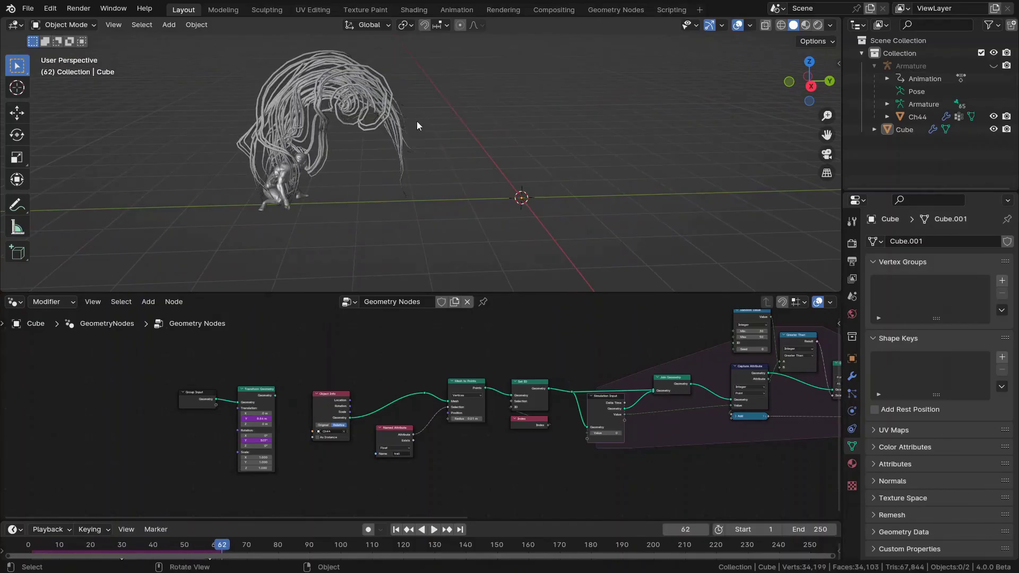
# Step: Mute the Delete Geometry node inside the simulation zone
pyautogui.scroll(-2, 635, 410)
pyautogui.moveTo(651, 370); pyautogui.dragTo(333, 383, button='middle')
pyautogui.scroll(10, 409, 381)
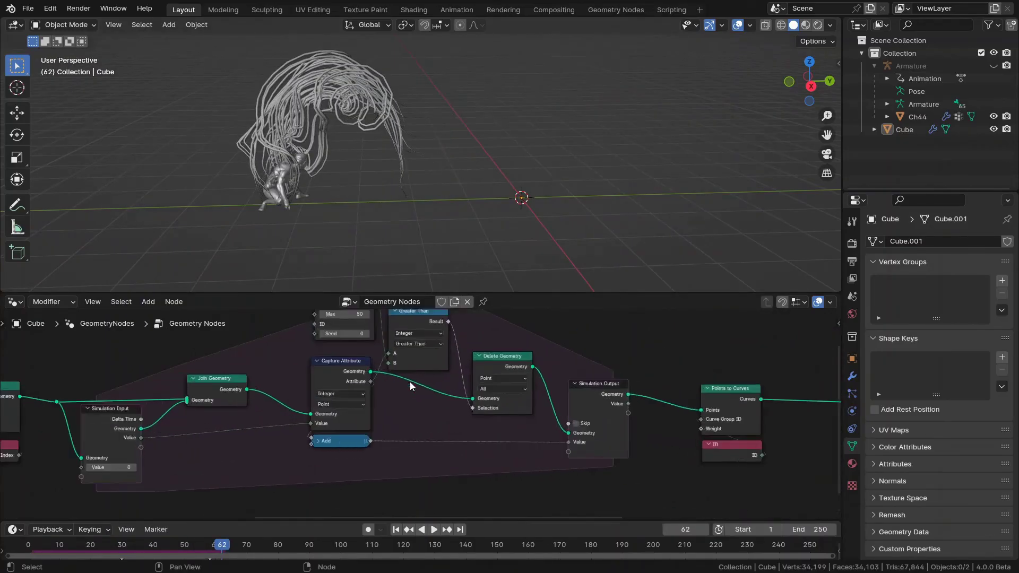
pyautogui.moveTo(521, 368); pyautogui.dragTo(428, 403, button='middle')
pyautogui.scroll(2, 428, 403)
pyautogui.click(413, 384)
pyautogui.press('m')
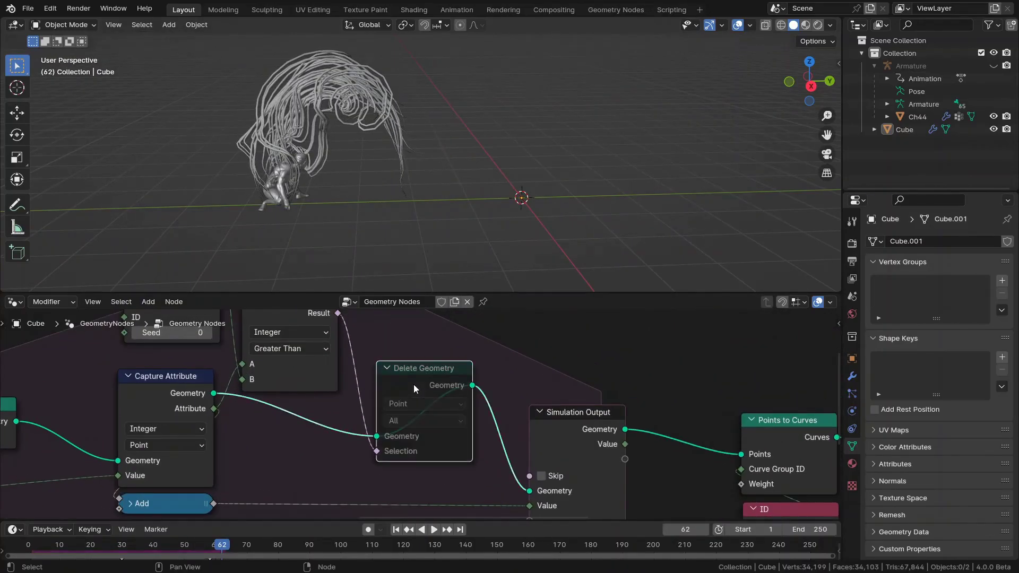
# Step: Replay the simulation from frame 1 to examine the undeleted trails, stopping at frame 63
pyautogui.click(392, 531)
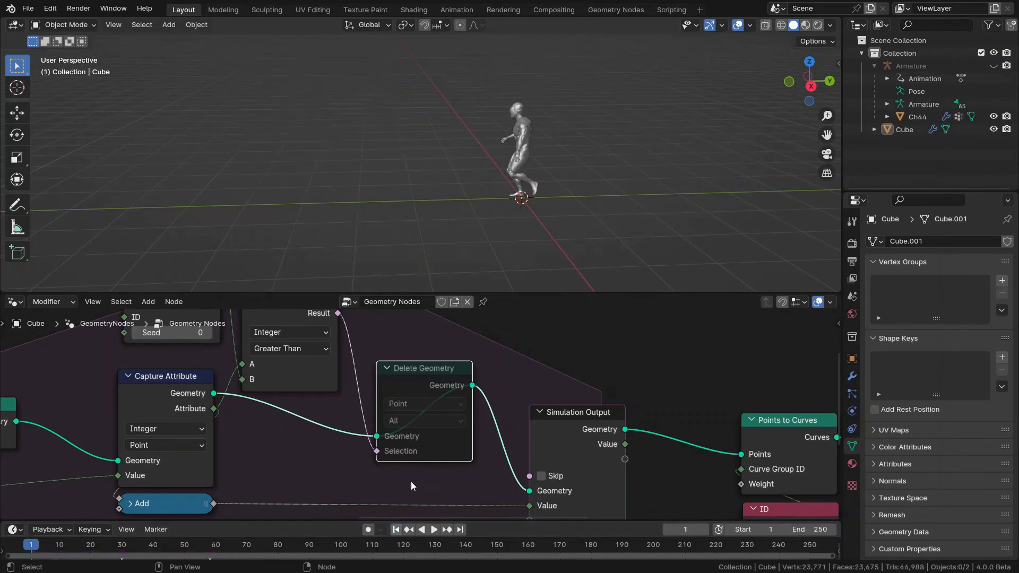
pyautogui.press('space')
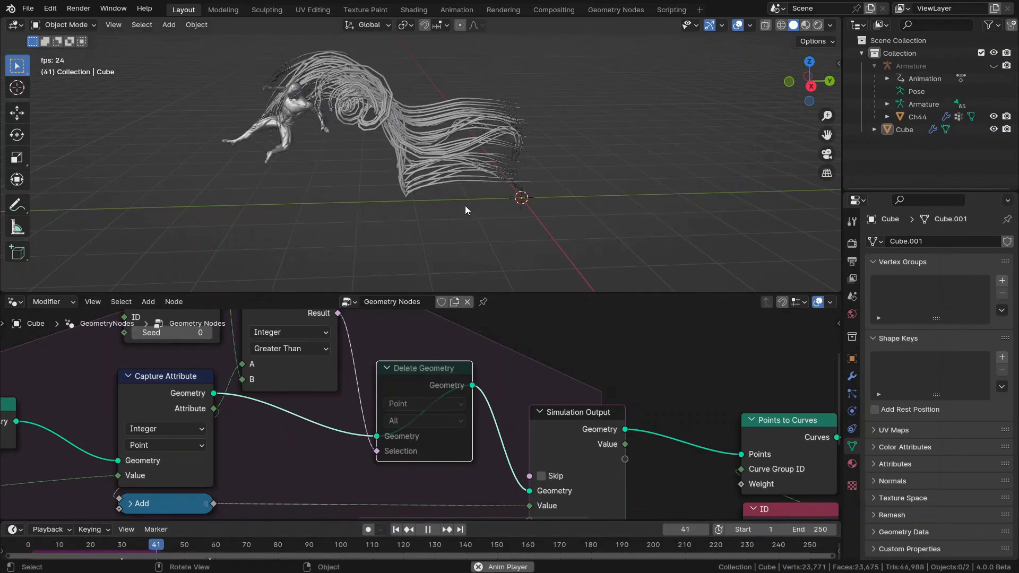
pyautogui.press('space')
pyautogui.scroll(4, 498, 193)
pyautogui.keyDown('shift'); pyautogui.moveTo(466, 206); pyautogui.dragTo(493, 180, button='middle'); pyautogui.keyUp('shift')
pyautogui.press('Left')
pyautogui.press('Left')
pyautogui.press('Left')
pyautogui.press('Left')
# Step: Set the Curve Circle profile radius to 0.0025 m and inspect the thinner trails around the character
pyautogui.scroll(-1, 499, 192)
pyautogui.moveTo(705, 345); pyautogui.dragTo(462, 368, button='middle')
pyautogui.scroll(-2, 475, 370)
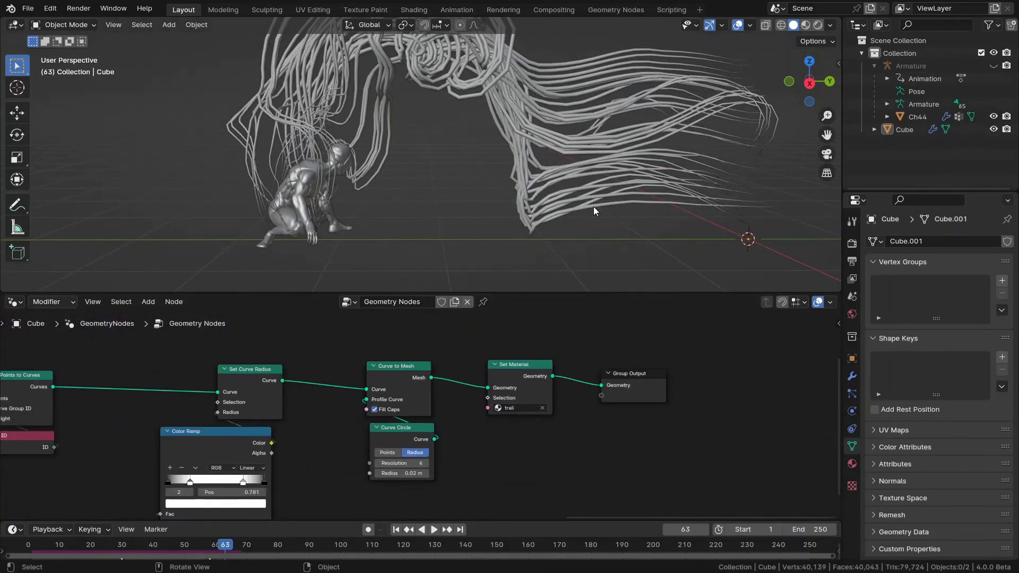
pyautogui.moveTo(471, 453); pyautogui.dragTo(512, 398, button='middle')
pyautogui.scroll(7, 517, 413)
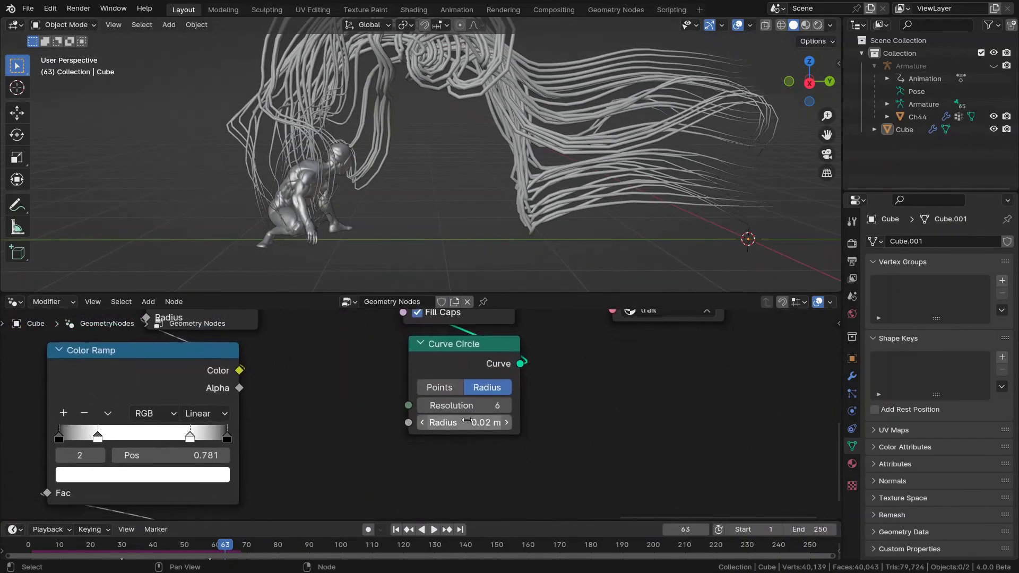
pyautogui.click(462, 422)
pyautogui.write('.')
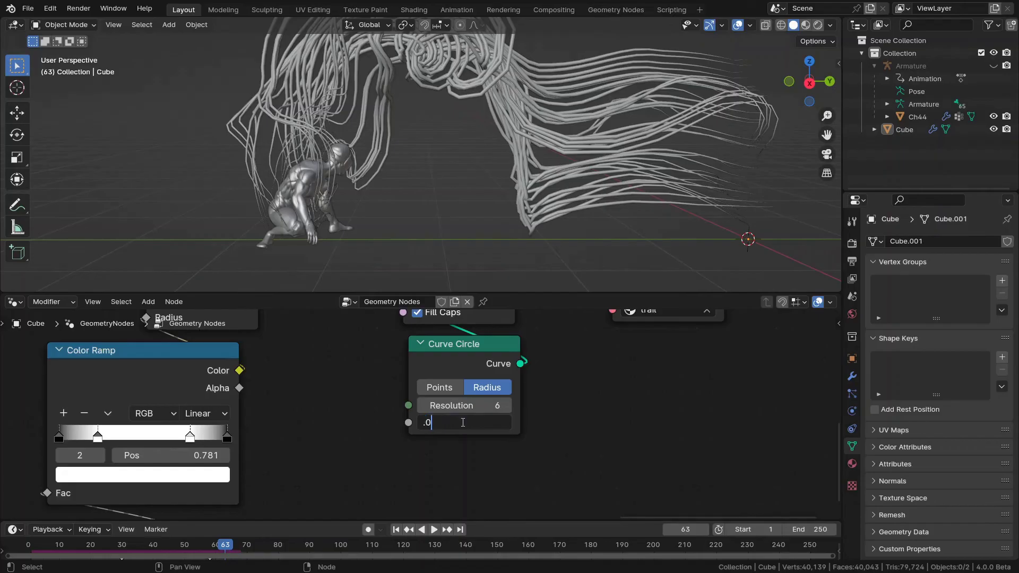
pyautogui.write('0025')
pyautogui.press('Return')
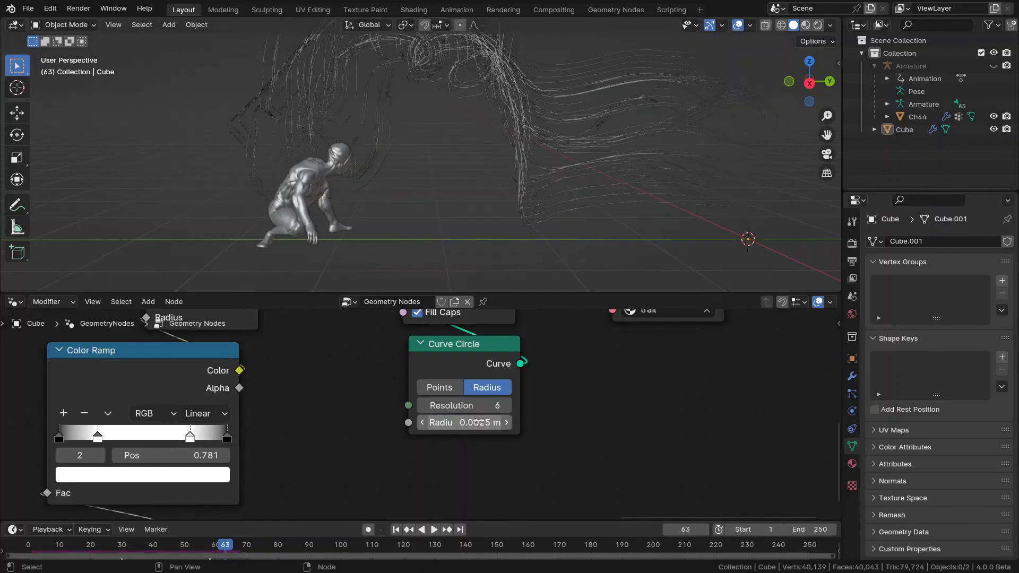
pyautogui.keyDown('shift'); pyautogui.moveTo(590, 151); pyautogui.dragTo(559, 179, button='middle'); pyautogui.keyUp('shift')
pyautogui.click(578, 184)
pyautogui.click(469, 204)
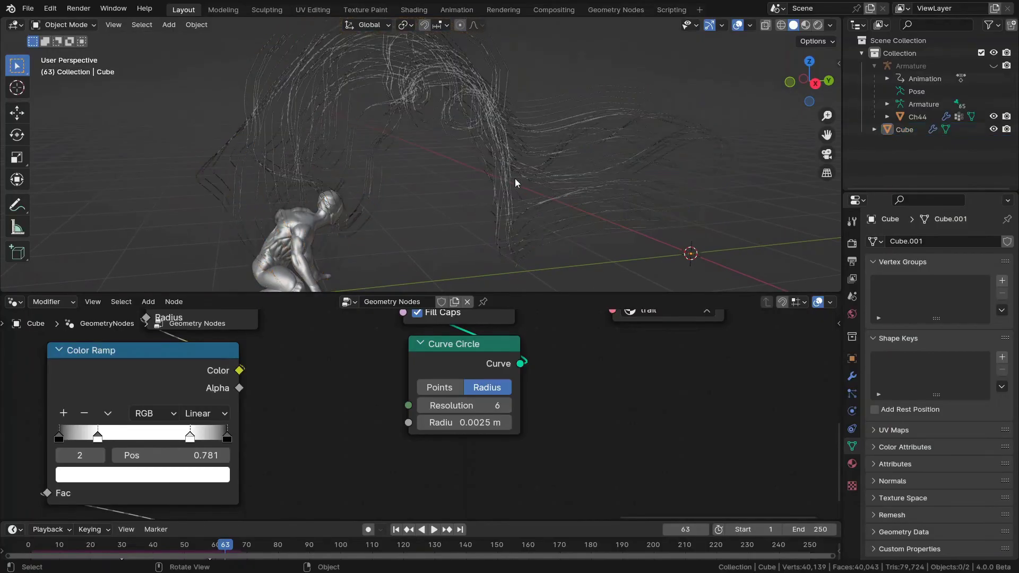
# Step: Set the Curve Circle profile radius to 0.01 m and inspect the thickness of the trails around the character
pyautogui.scroll(-2, 485, 359)
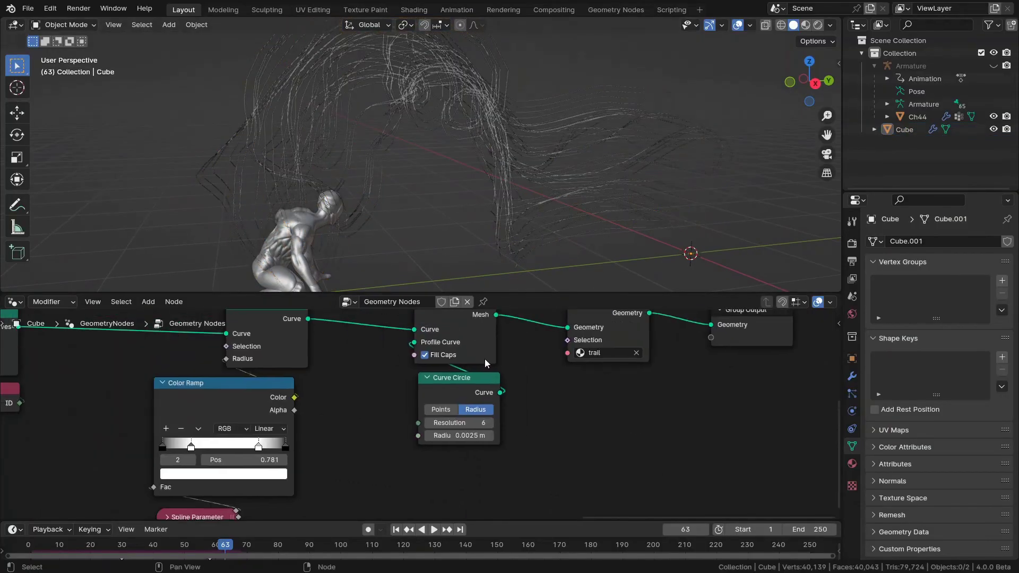
pyautogui.click(468, 435)
pyautogui.write('0.01')
pyautogui.press('Return')
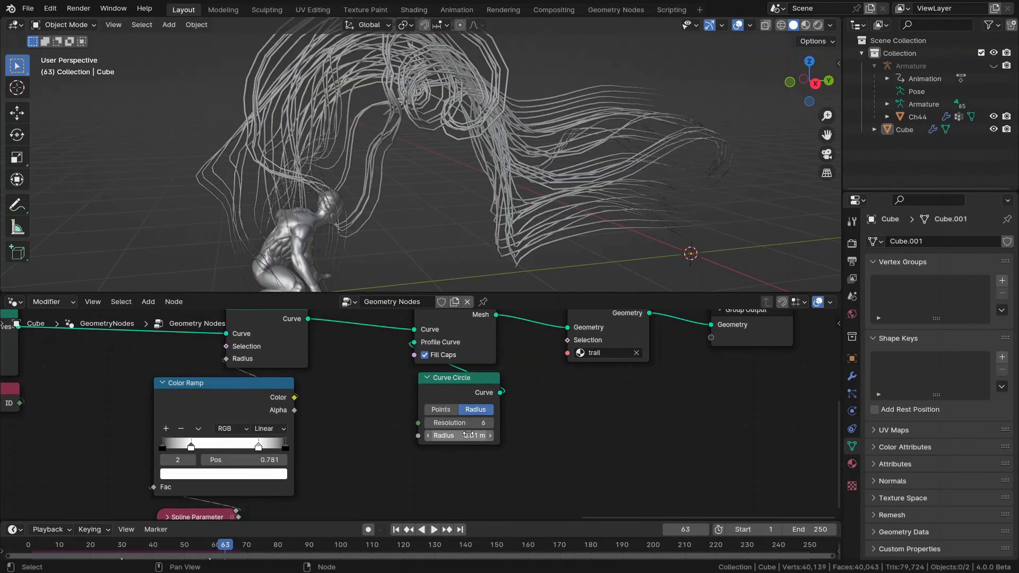
pyautogui.scroll(5, 542, 131)
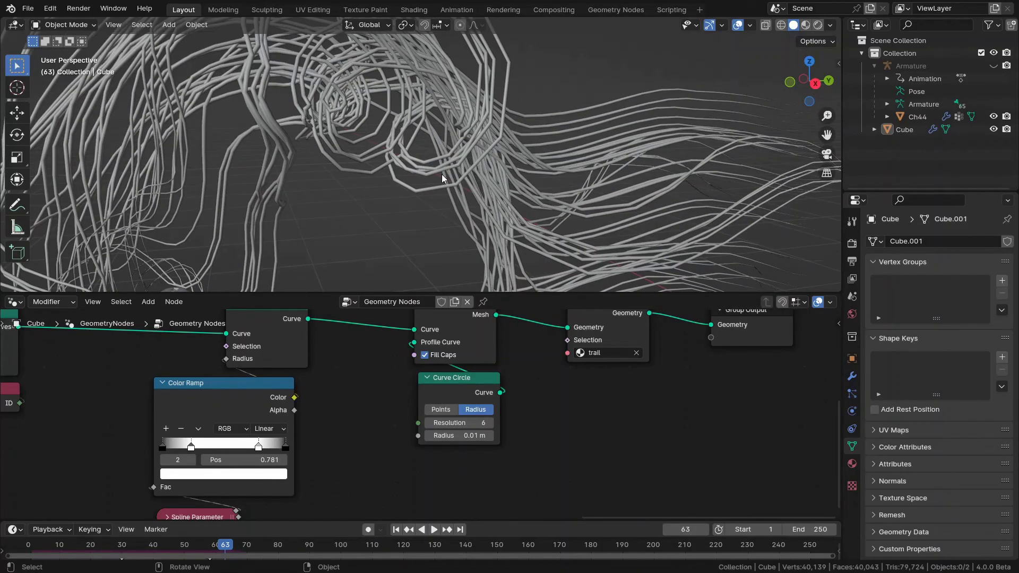
pyautogui.scroll(-3, 441, 174)
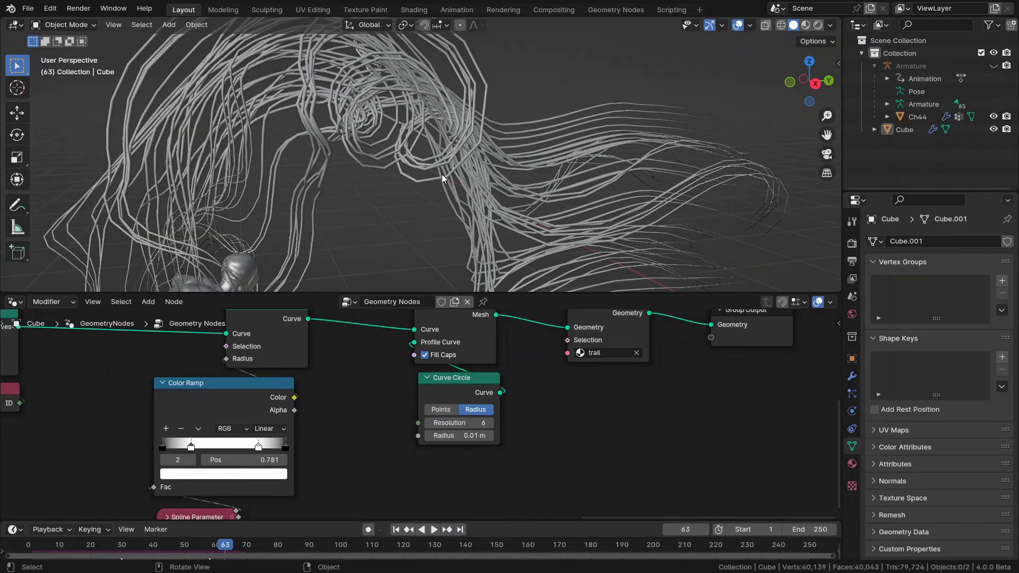
# Step: Insert a Set Spline Type node between Points to Curves and Set Curve Radius, set to NURBS, and inspect the trails' smoothness
pyautogui.moveTo(357, 327); pyautogui.dragTo(678, 339, button='middle')
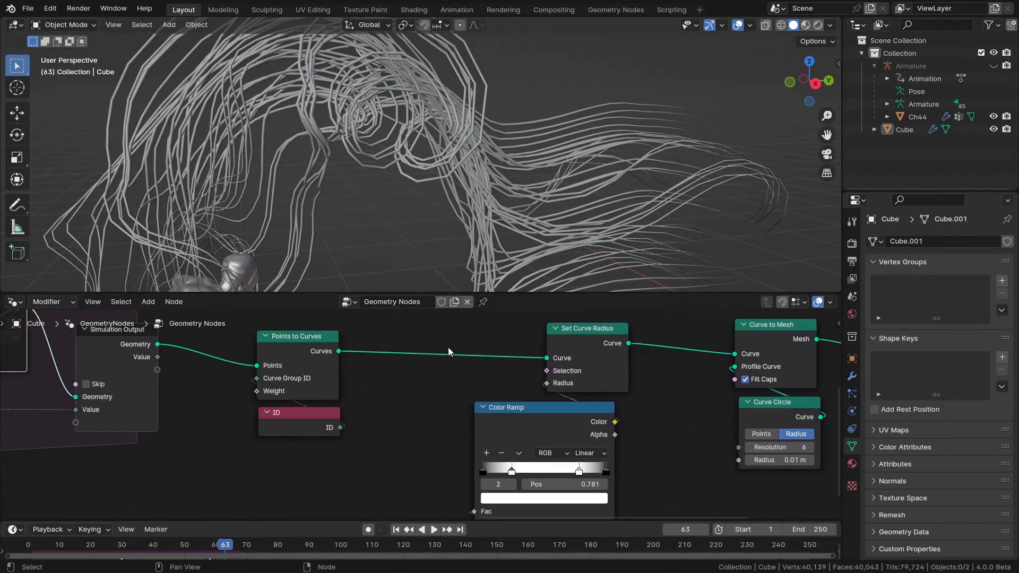
pyautogui.press('F3')
pyautogui.write('set')
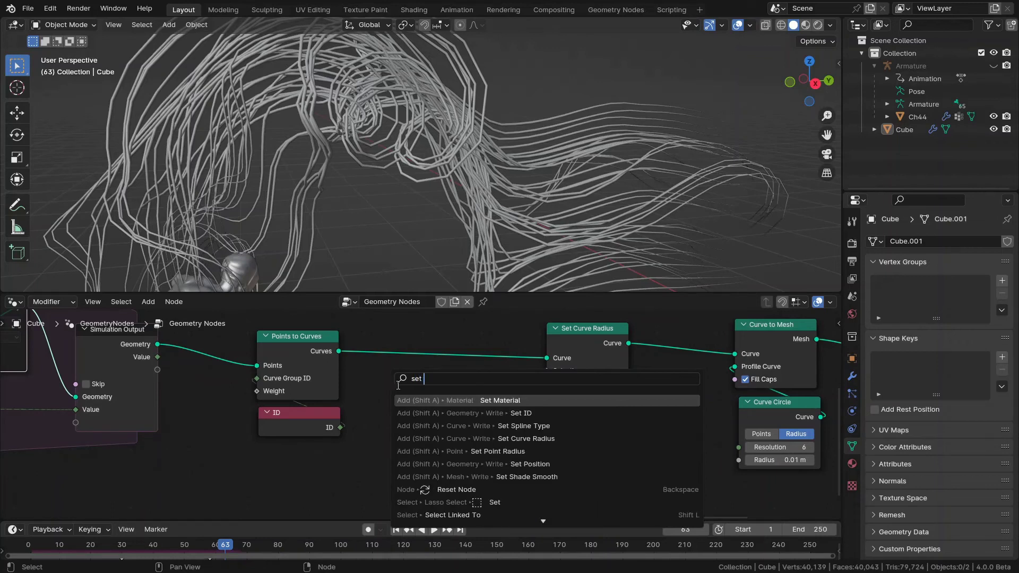
pyautogui.click(523, 425)
pyautogui.click(431, 374)
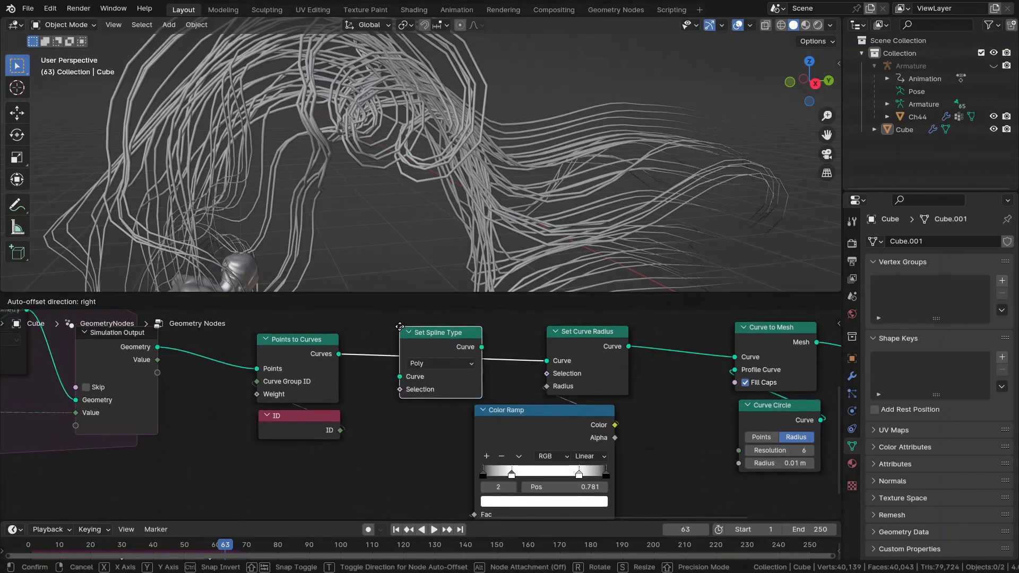
pyautogui.click(432, 365)
pyautogui.click(429, 438)
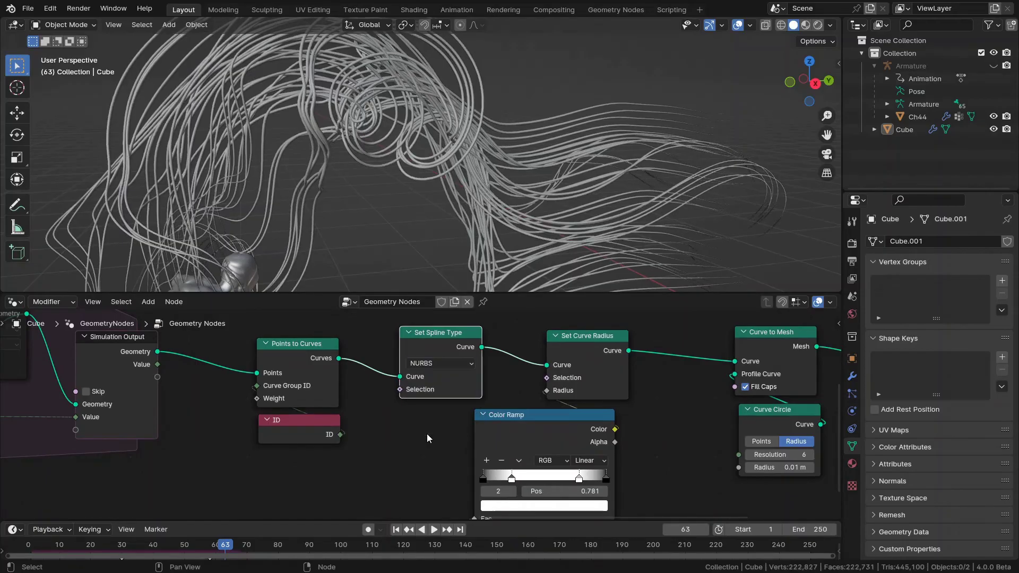
pyautogui.scroll(3, 478, 154)
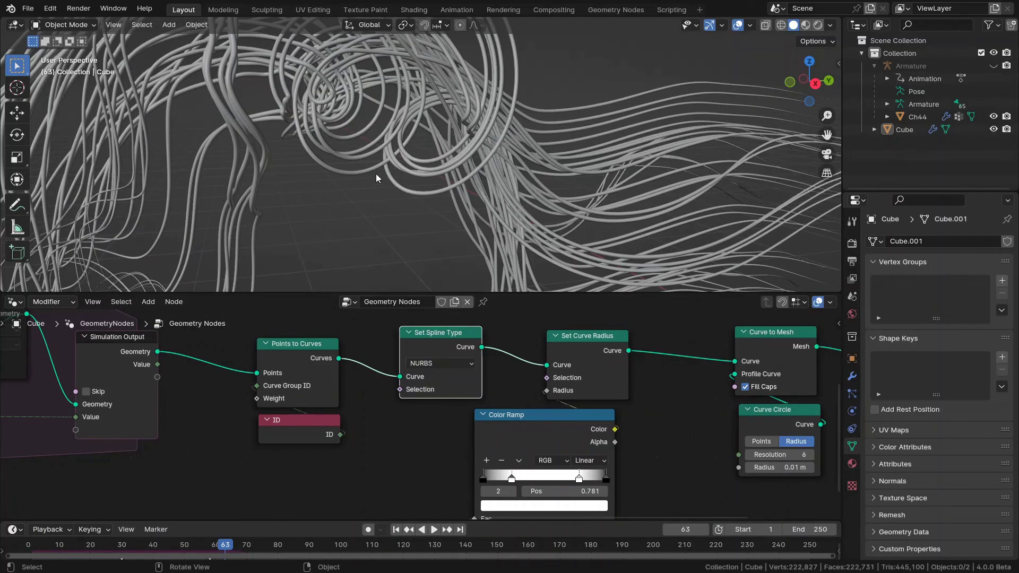
pyautogui.scroll(-4, 396, 172)
pyautogui.moveTo(398, 172); pyautogui.dragTo(442, 141, button='middle')
pyautogui.scroll(-1, 443, 142)
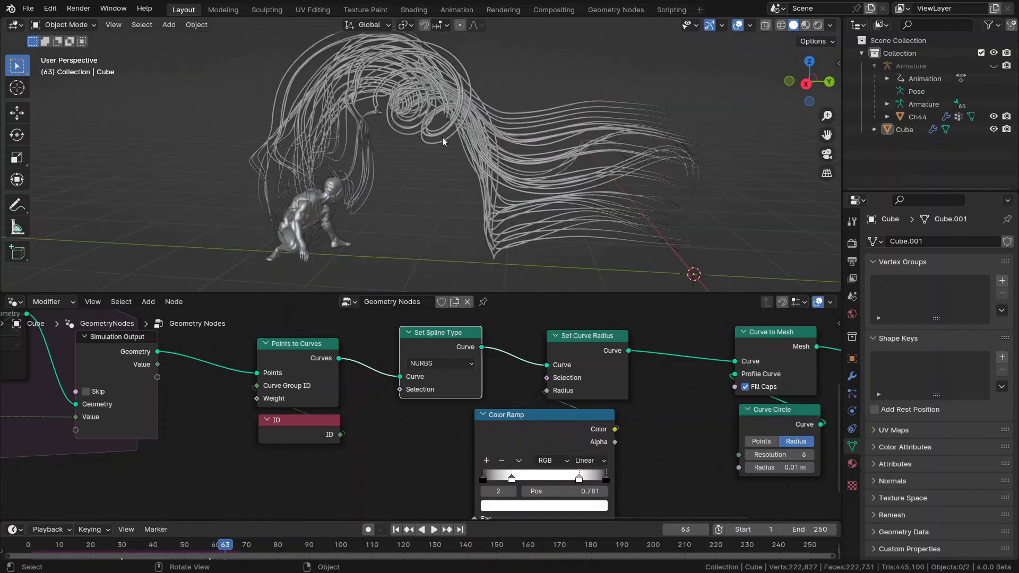
# Step: Show the trail material's shader nodes and display the scene in Material Preview shading
pyautogui.click(14, 301)
pyautogui.click(75, 432)
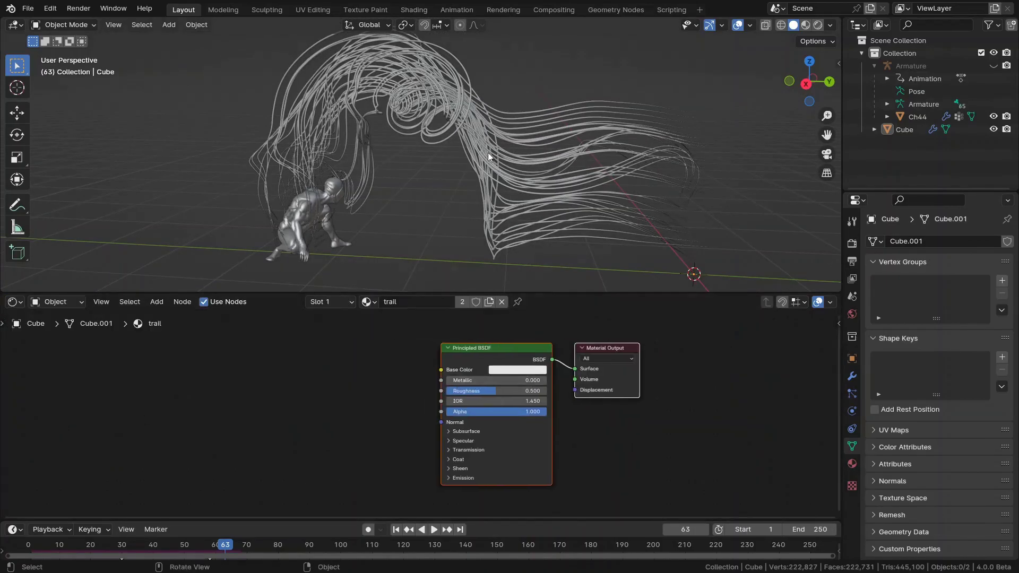
pyautogui.press('z')
pyautogui.click(499, 208)
pyautogui.moveTo(376, 382); pyautogui.dragTo(423, 378, button='middle')
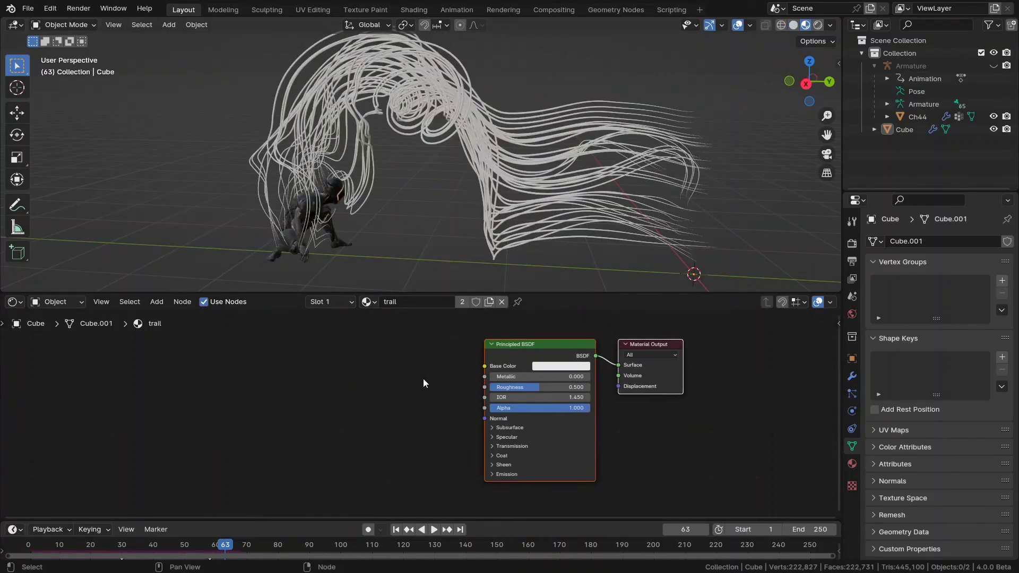
pyautogui.click(510, 10)
pyautogui.click(183, 10)
pyautogui.moveTo(316, 318); pyautogui.dragTo(329, 299, button='middle')
# Step: Add a Geometry input node beside the Principled BSDF in the trail material
pyautogui.press('F3')
pyautogui.write('geo')
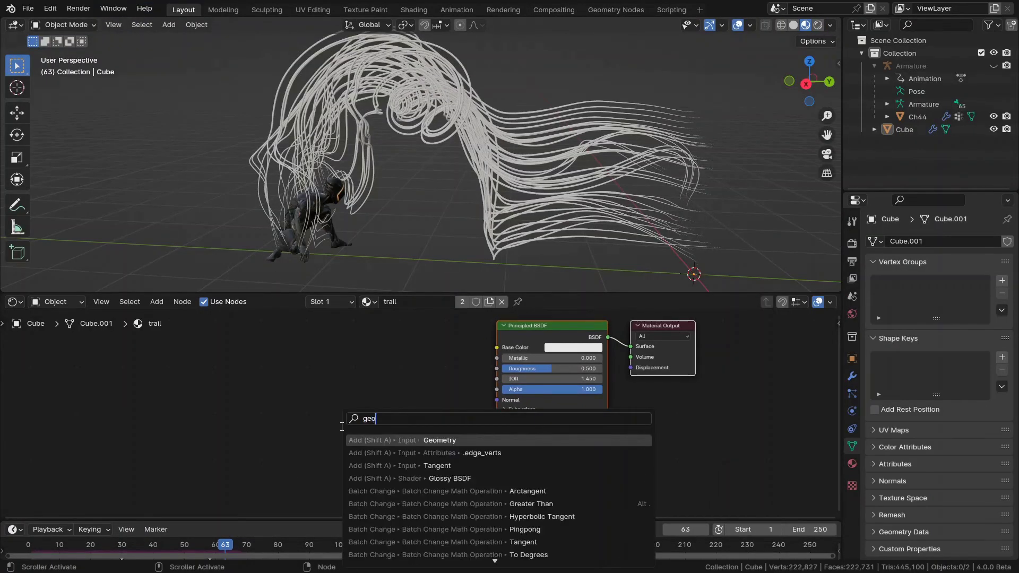
pyautogui.press('Return')
pyautogui.click(339, 389)
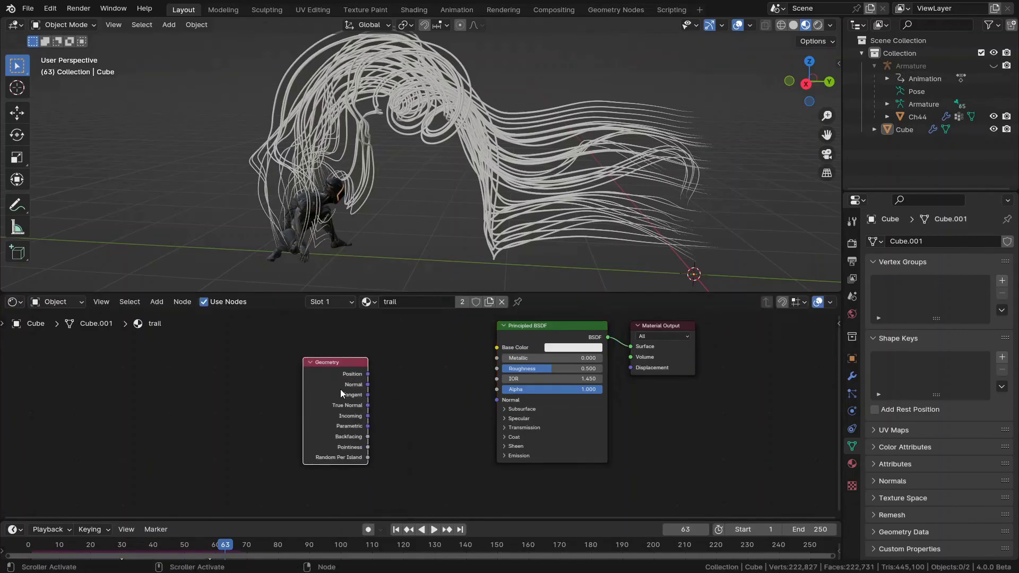
pyautogui.scroll(3, 339, 390)
pyautogui.moveTo(322, 378); pyautogui.dragTo(361, 375)
pyautogui.rightClick(361, 375)
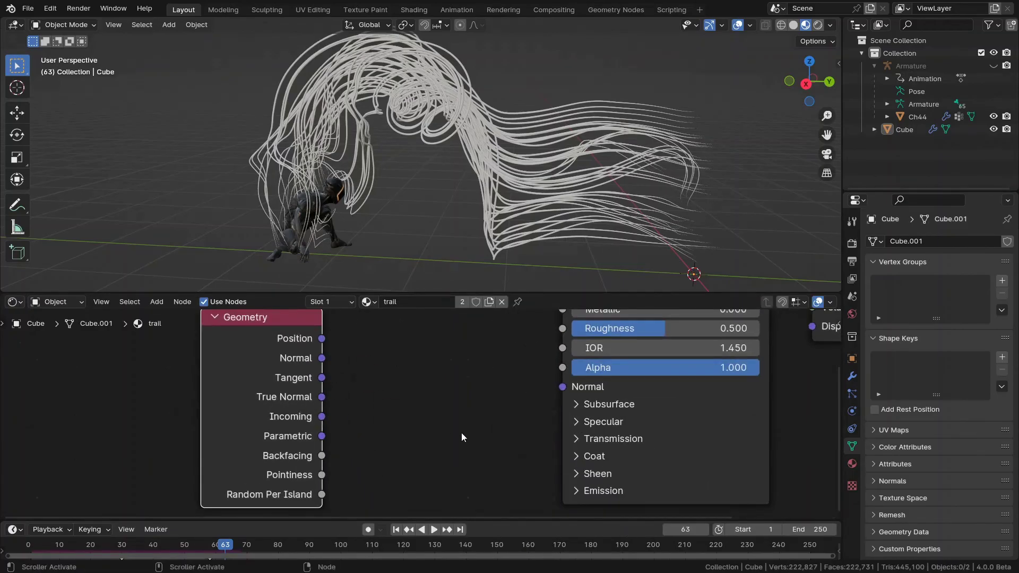
# Step: Link the Geometry node's Tangent output to the Principled BSDF's emission color and set the emission strength to 10
pyautogui.moveTo(564, 484); pyautogui.dragTo(551, 419, button='middle')
pyautogui.click(562, 426)
pyautogui.scroll(-2, 453, 402)
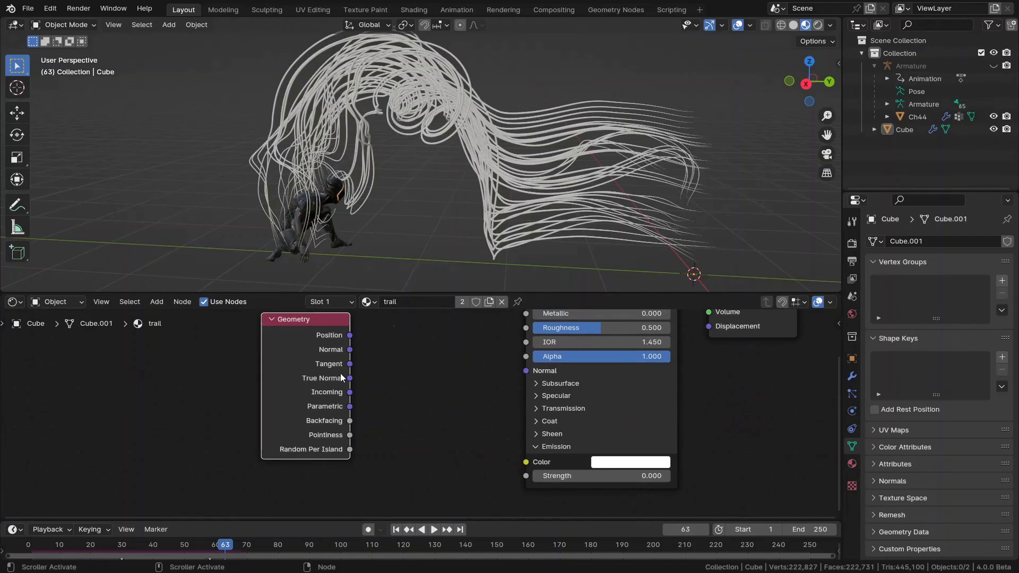
pyautogui.moveTo(350, 364)
pyautogui.mouseDown()
pyautogui.moveTo(507, 467)
pyautogui.moveTo(525, 462)
pyautogui.mouseUp()
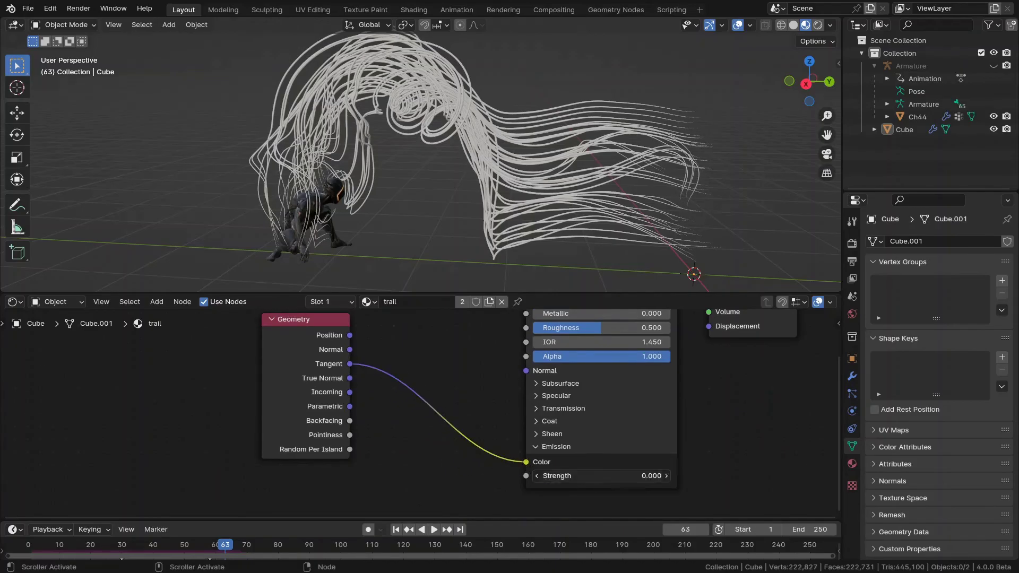
pyautogui.click(605, 478)
pyautogui.write('10')
pyautogui.press('Return')
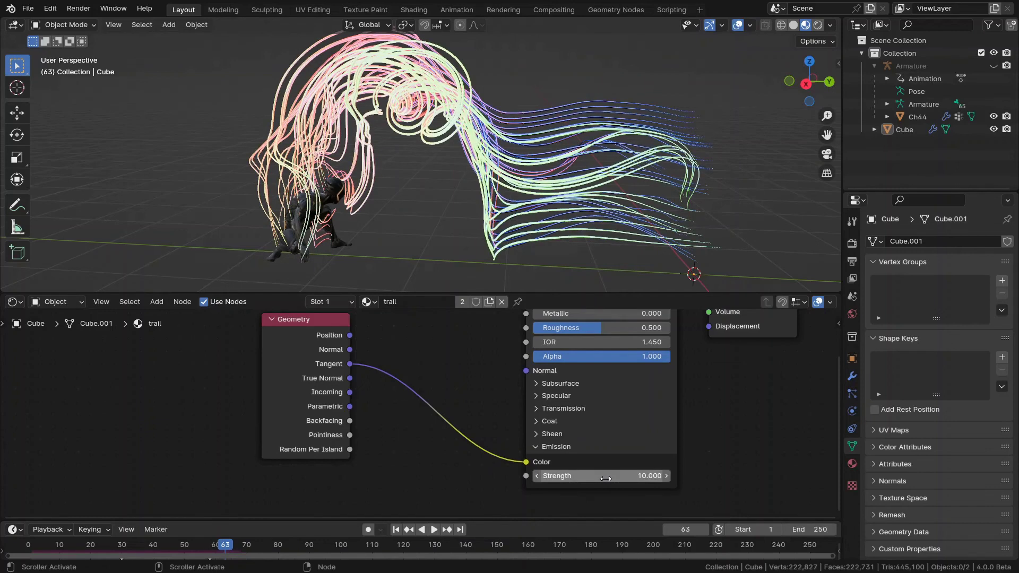
pyautogui.moveTo(435, 213); pyautogui.dragTo(467, 202, button='middle')
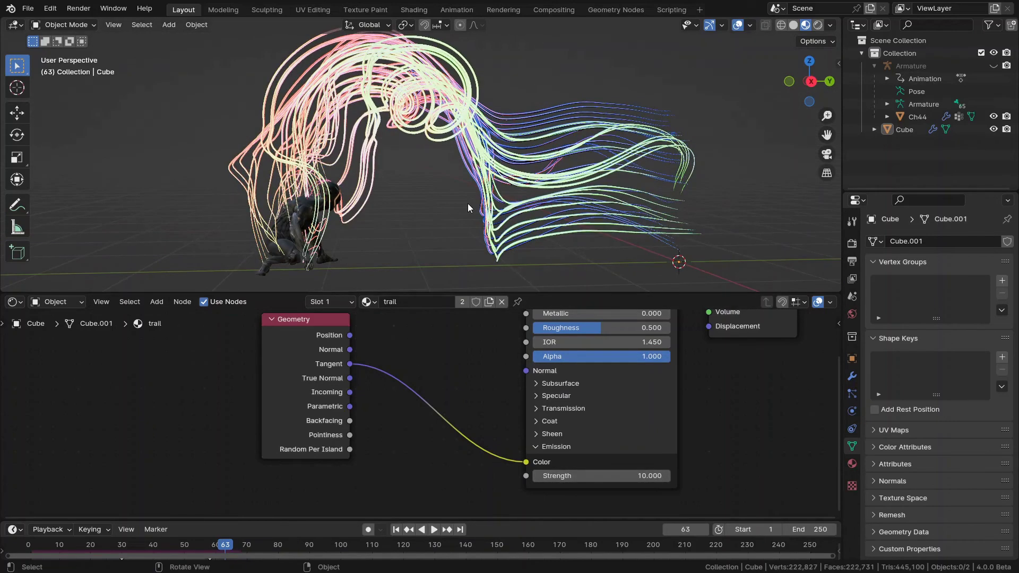
# Step: Add a Group Input node to the geometry node tree near Curve Circle and expose the circle's Radius through it
pyautogui.click(14, 302)
pyautogui.click(68, 405)
pyautogui.scroll(-1, 514, 409)
pyautogui.moveTo(743, 451); pyautogui.dragTo(360, 400, button='middle')
pyautogui.scroll(8, 534, 416)
pyautogui.moveTo(534, 416); pyautogui.dragTo(509, 343, button='middle')
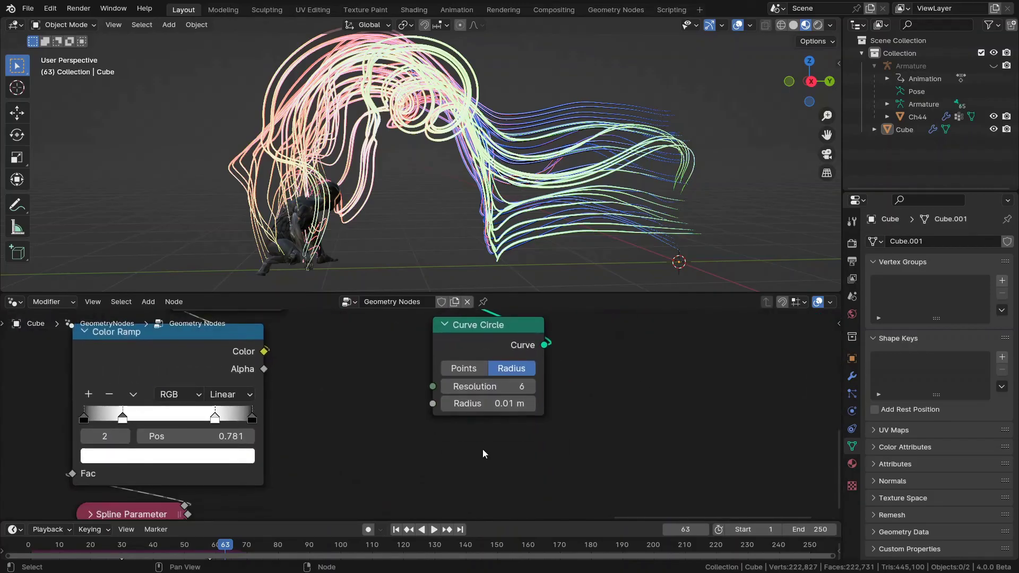
pyautogui.press('F3')
pyautogui.write('g')
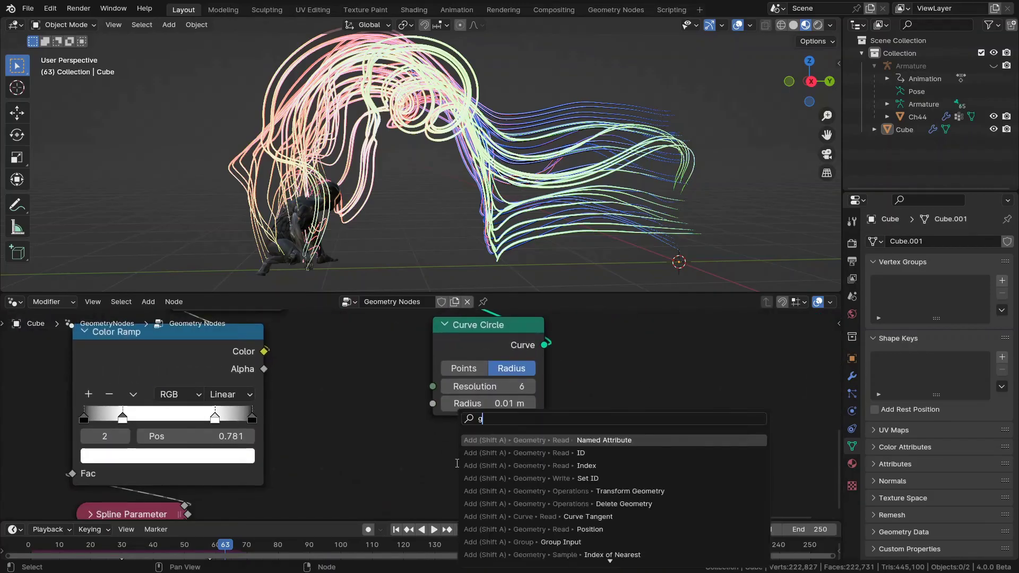
pyautogui.write('ro')
pyautogui.press('Return')
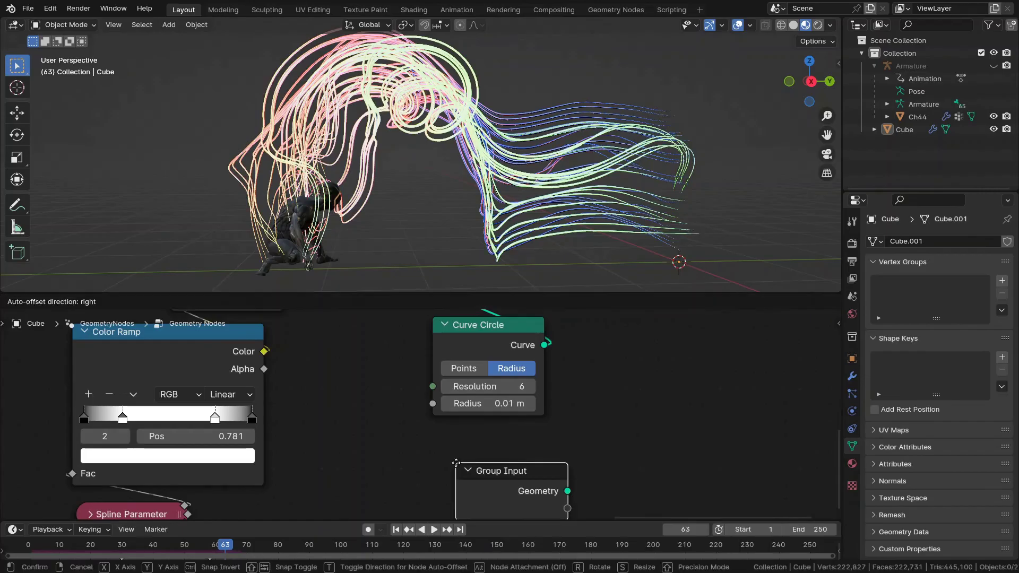
pyautogui.click(425, 426)
pyautogui.moveTo(434, 403); pyautogui.dragTo(456, 479)
# Step: Set the Radius input of the Cube's Geometry Nodes modifier to 0.0025 m and inspect the thinner glowing trails
pyautogui.click(852, 376)
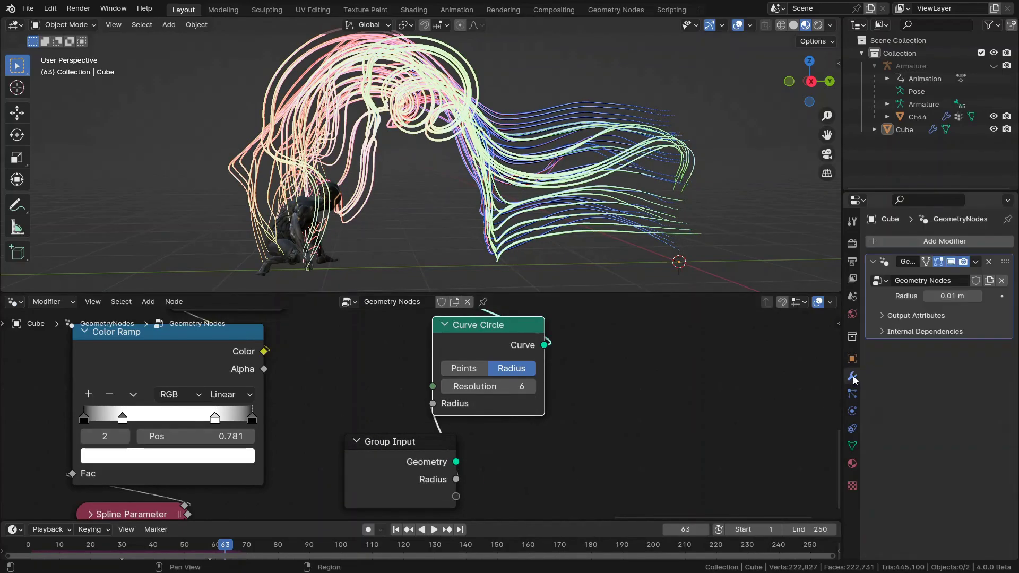
pyautogui.click(950, 296)
pyautogui.write('0.0025')
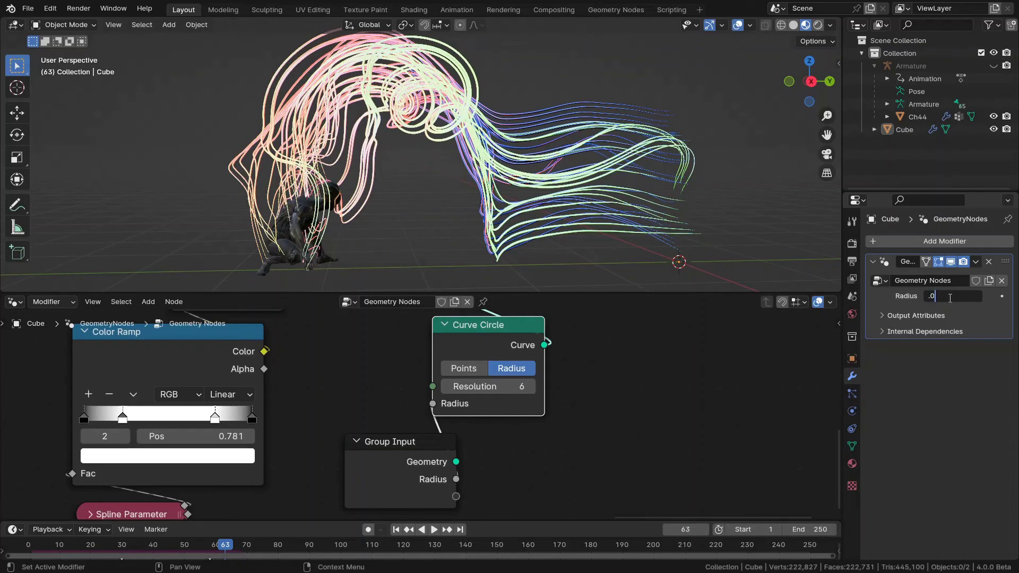
pyautogui.press('Return')
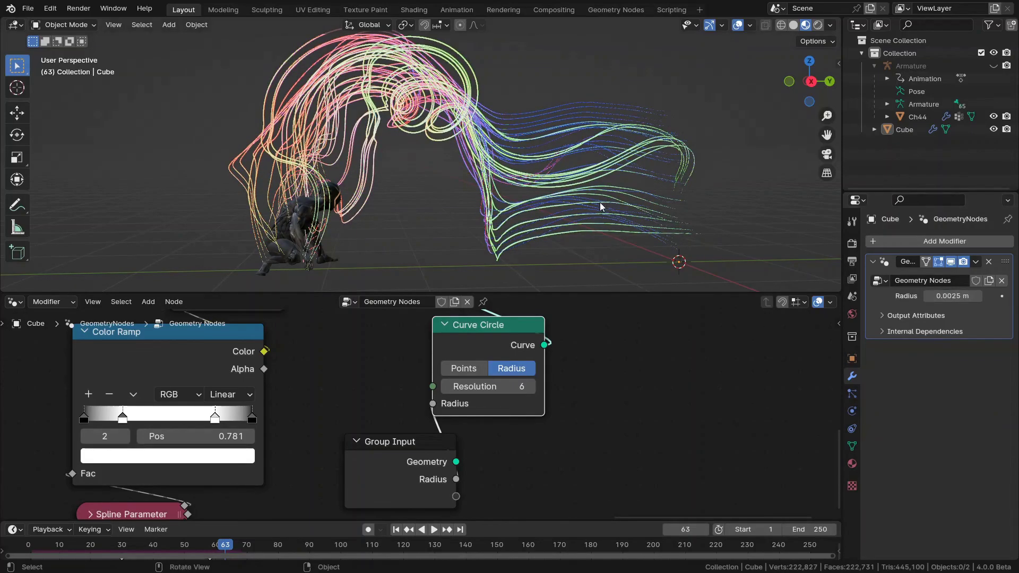
pyautogui.moveTo(602, 207); pyautogui.dragTo(542, 162, button='middle')
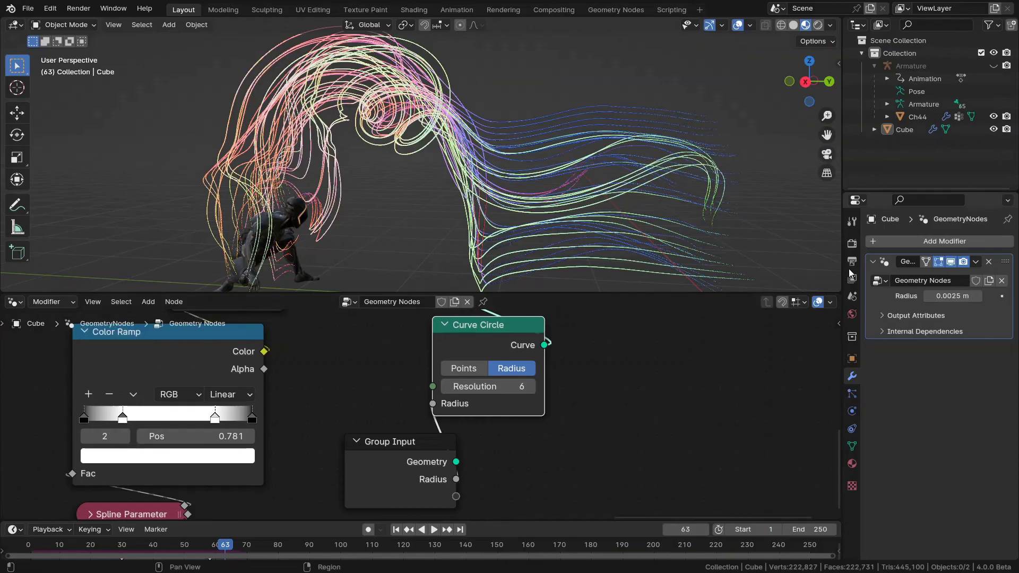
# Step: Enable Ambient Occlusion, Bloom and Screen Space Reflections in the EEVEE render settings
pyautogui.click(851, 243)
pyautogui.click(891, 333)
pyautogui.click(890, 332)
pyautogui.click(881, 330)
pyautogui.click(882, 346)
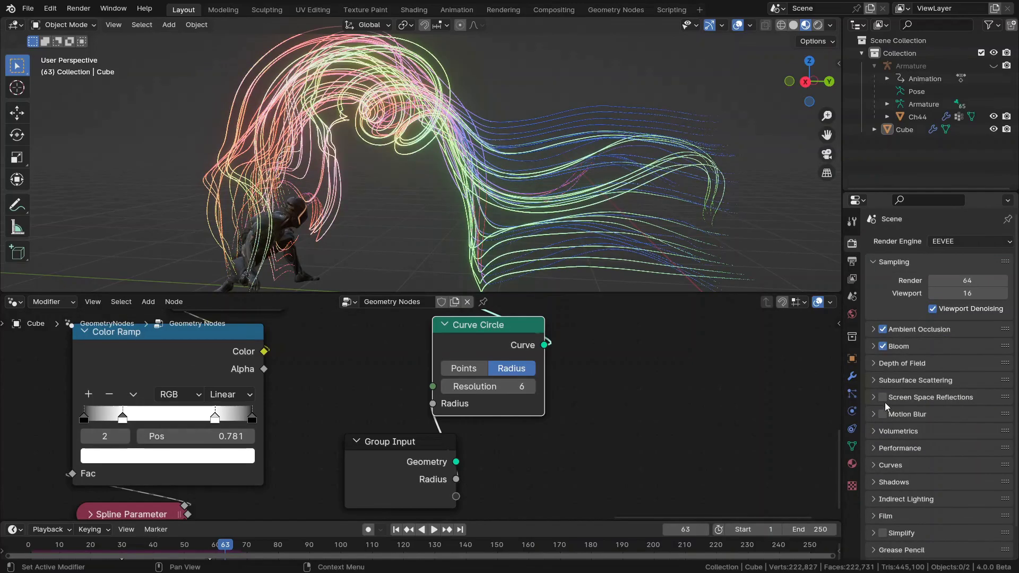
pyautogui.click(883, 397)
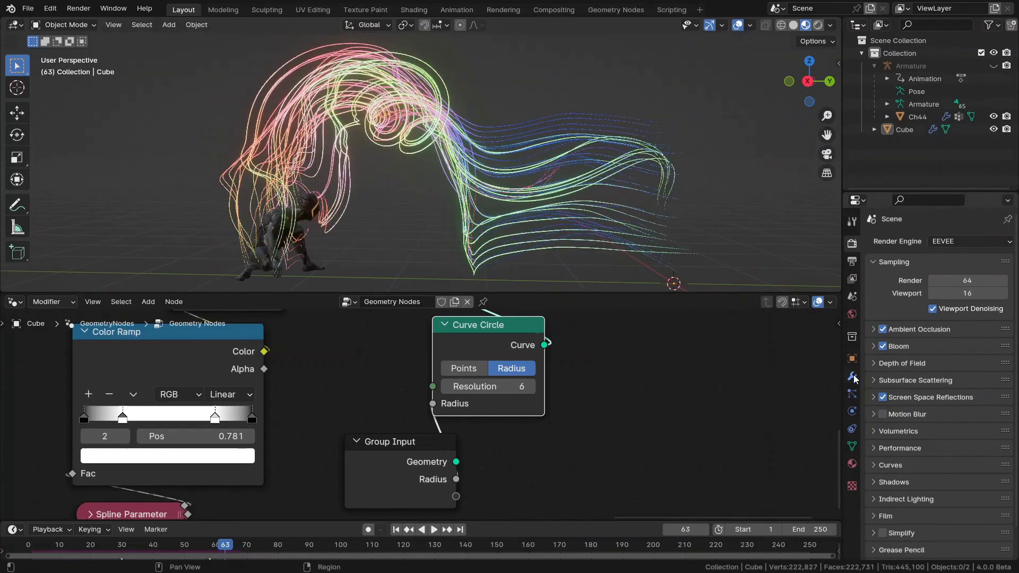
# Step: Set the World's viewport display color to black
pyautogui.click(852, 314)
pyautogui.click(896, 412)
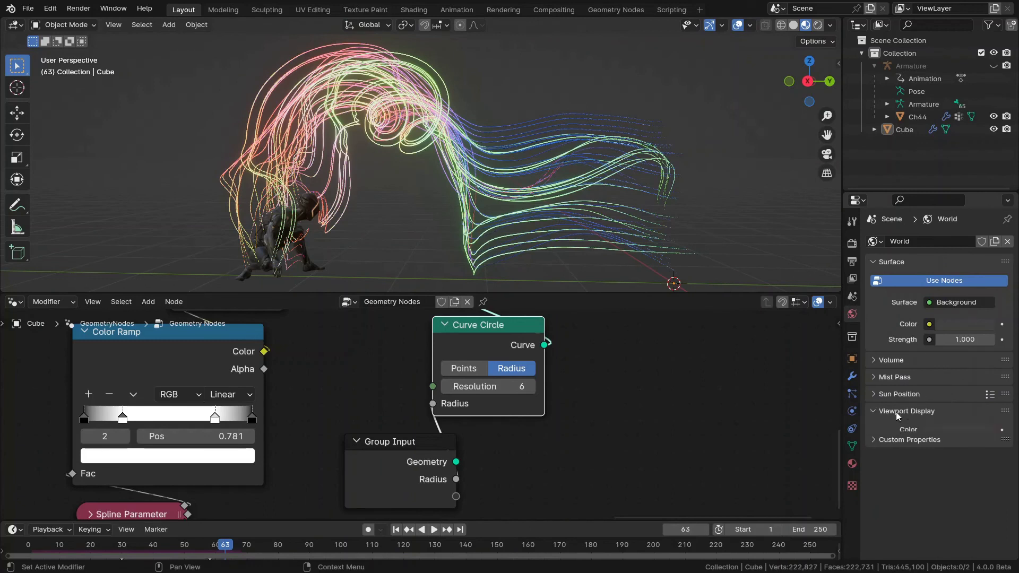
pyautogui.click(947, 429)
pyautogui.moveTo(983, 328); pyautogui.dragTo(983, 355)
# Step: Set the World background strength to 0 while previewing rendered shading, and hide the viewport overlays
pyautogui.click(817, 24)
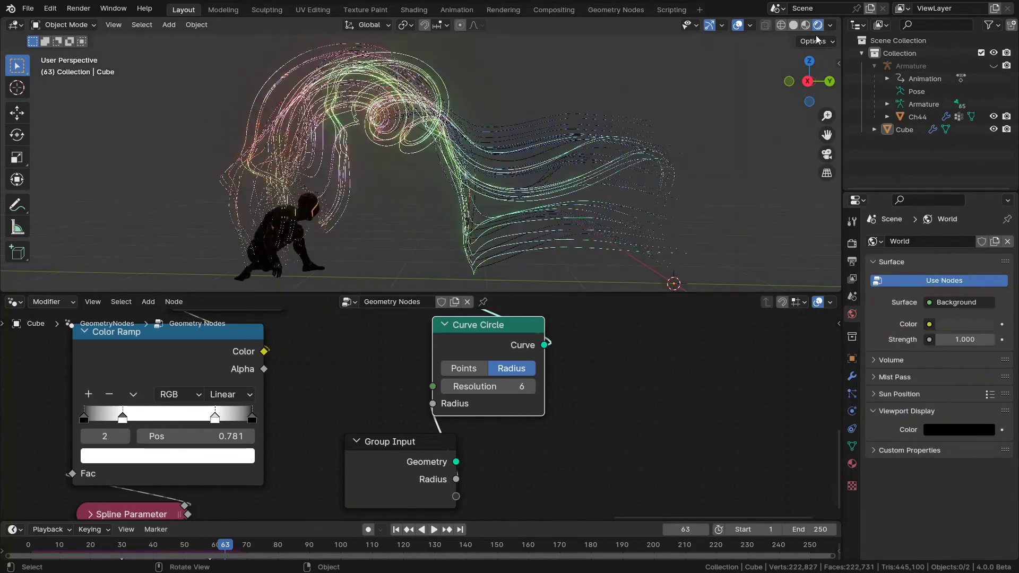
pyautogui.moveTo(957, 338); pyautogui.dragTo(896, 338)
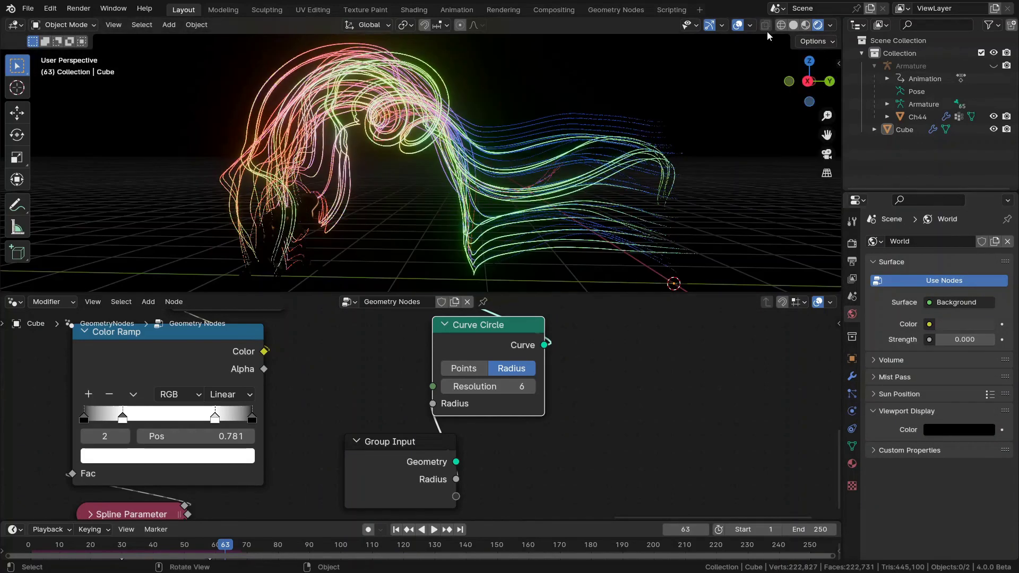
pyautogui.click(738, 27)
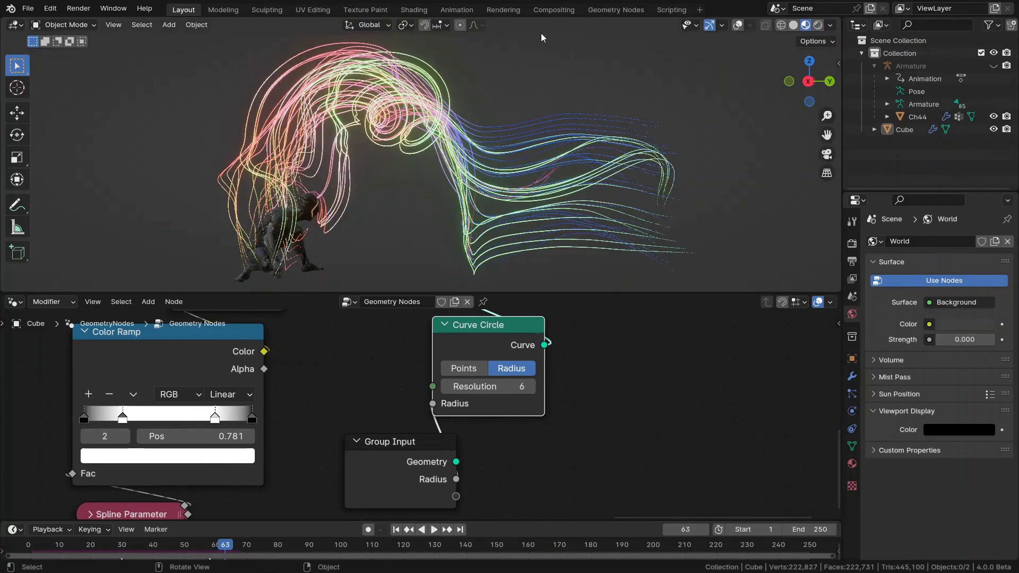
# Step: Turn on Motion Blur in the Rendering workspace's EEVEE settings and return to the Layout workspace
pyautogui.click(503, 10)
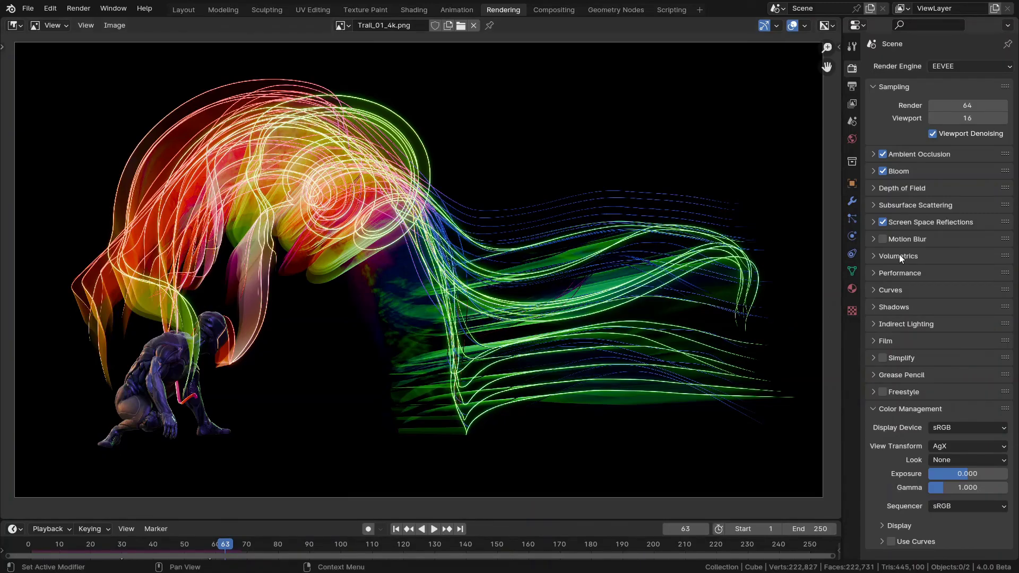
pyautogui.click(890, 239)
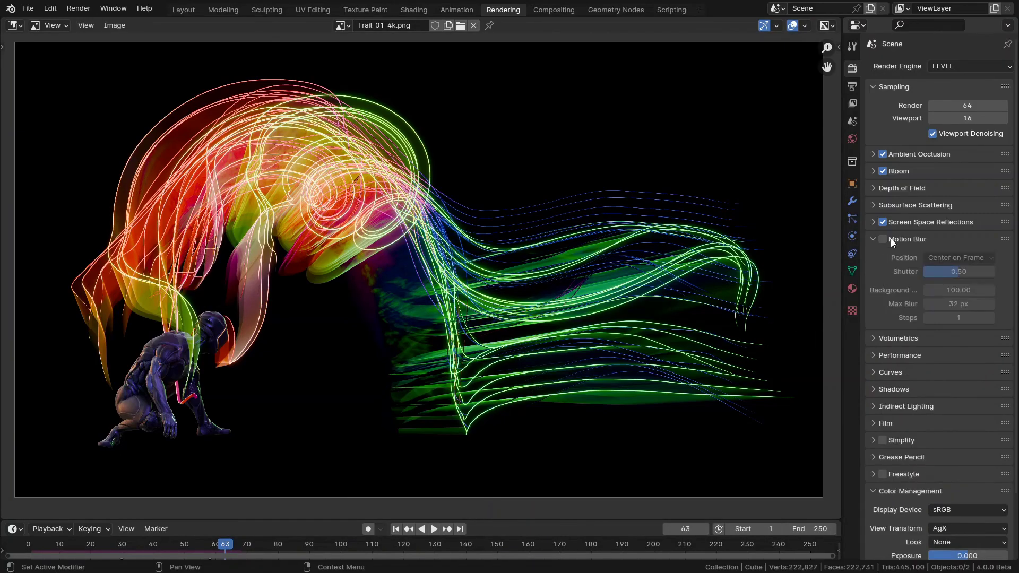
pyautogui.click(883, 239)
pyautogui.click(180, 11)
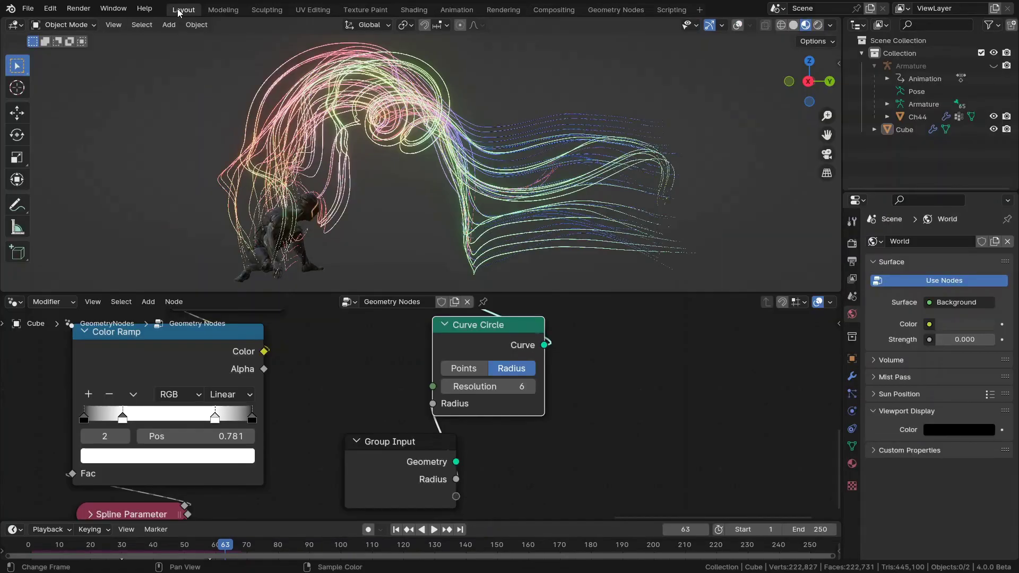
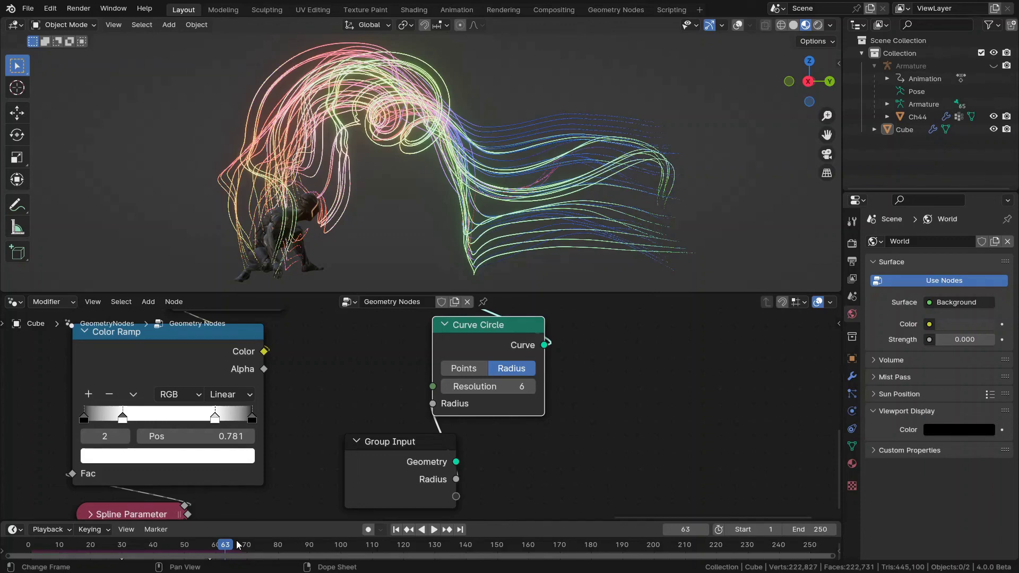
# Step: Select the Set ID and Index nodes, the simulation zone nodes, and Points to Curves with its ID node
pyautogui.scroll(-4, 417, 466)
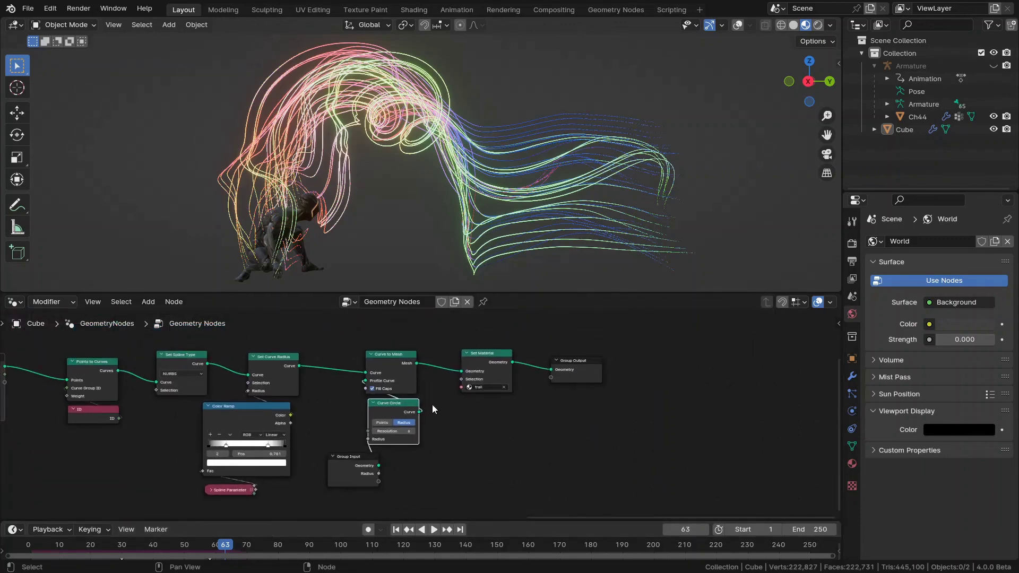
pyautogui.moveTo(357, 404); pyautogui.dragTo(552, 411, button='middle')
pyautogui.scroll(-5, 265, 394)
pyautogui.moveTo(193, 403); pyautogui.dragTo(530, 401, button='middle')
pyautogui.moveTo(253, 391); pyautogui.dragTo(299, 406, button='middle')
pyautogui.moveTo(479, 368); pyautogui.dragTo(473, 379, button='middle')
pyautogui.scroll(4, 467, 386)
pyautogui.scroll(-2, 472, 399)
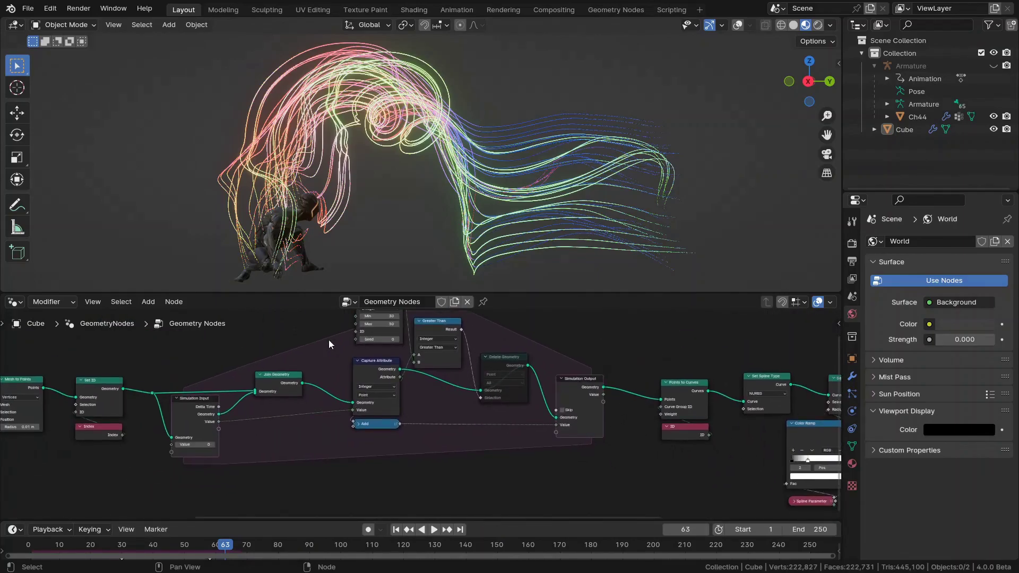
pyautogui.moveTo(225, 480); pyautogui.dragTo(700, 363)
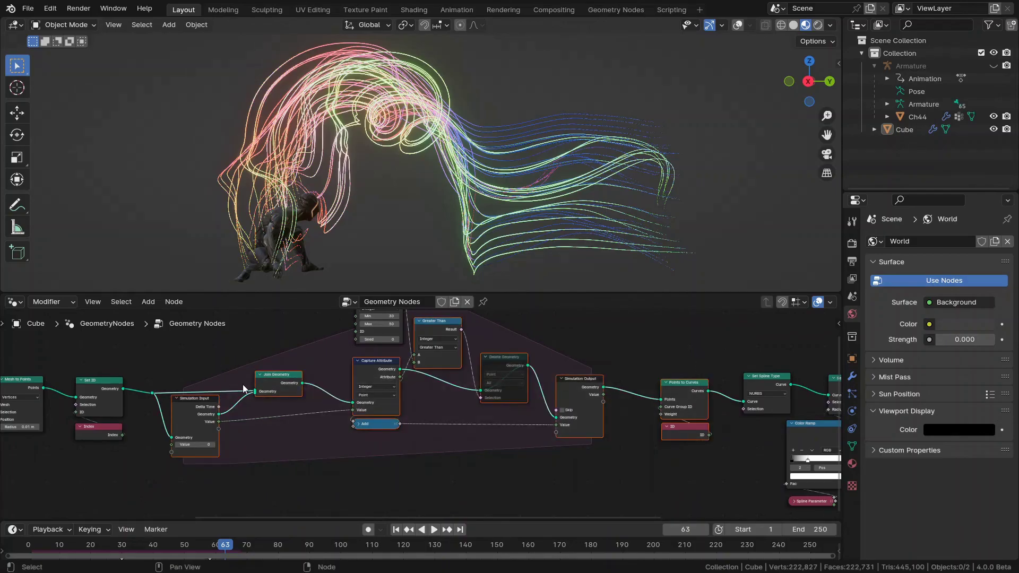
pyautogui.keyDown('shift'); pyautogui.moveTo(118, 354); pyautogui.dragTo(144, 460); pyautogui.keyUp('shift')
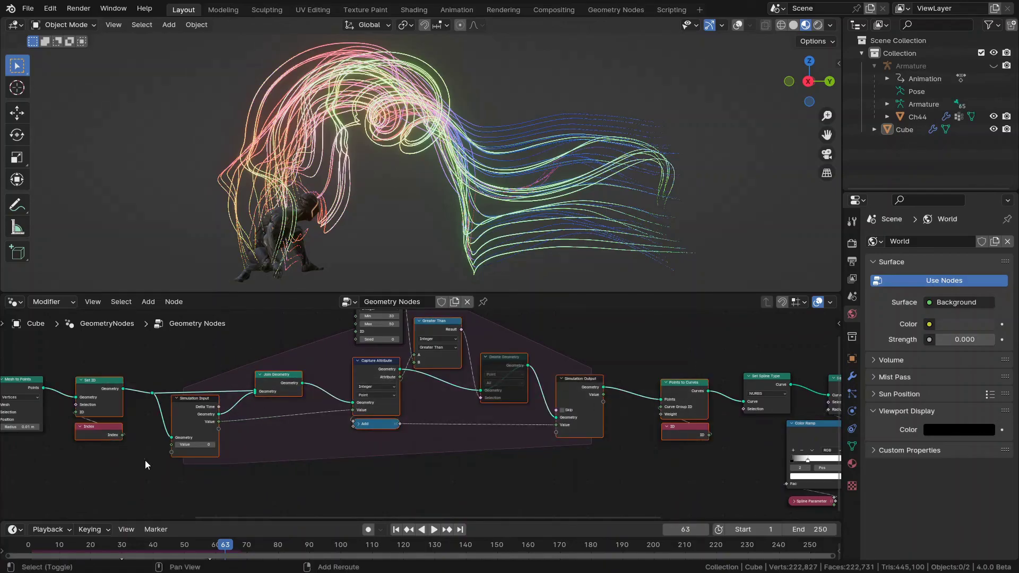